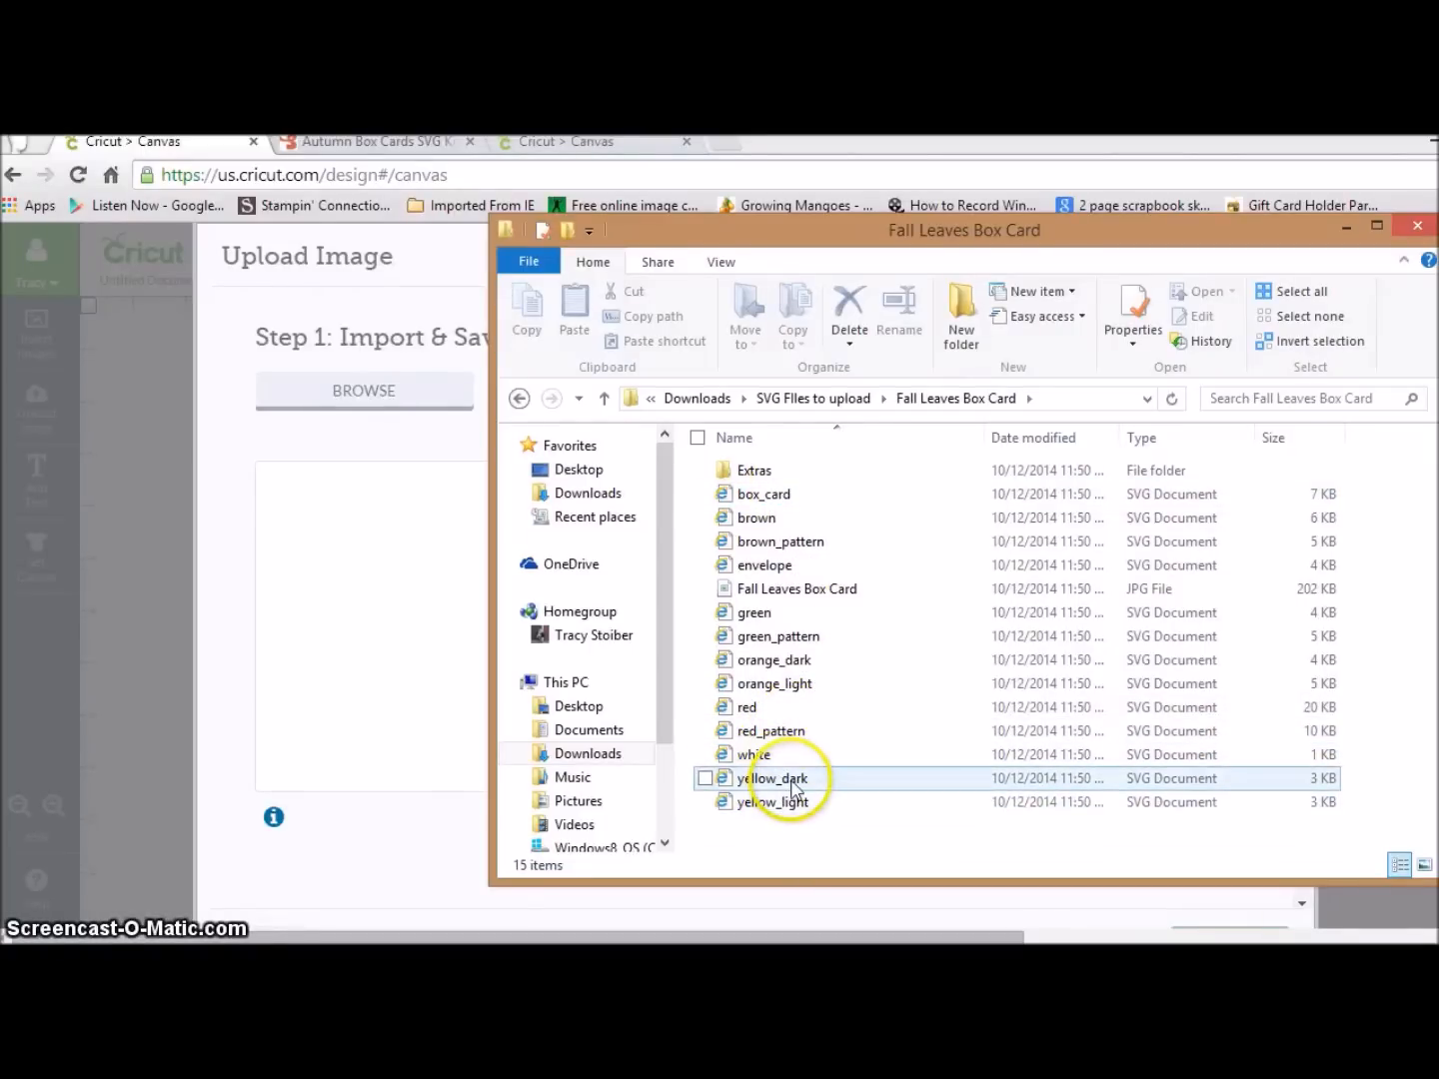
# - Load yellow_dark.svg from the Fall Leaves Box Card folder into the image upload form
pyautogui.click(1415, 226)
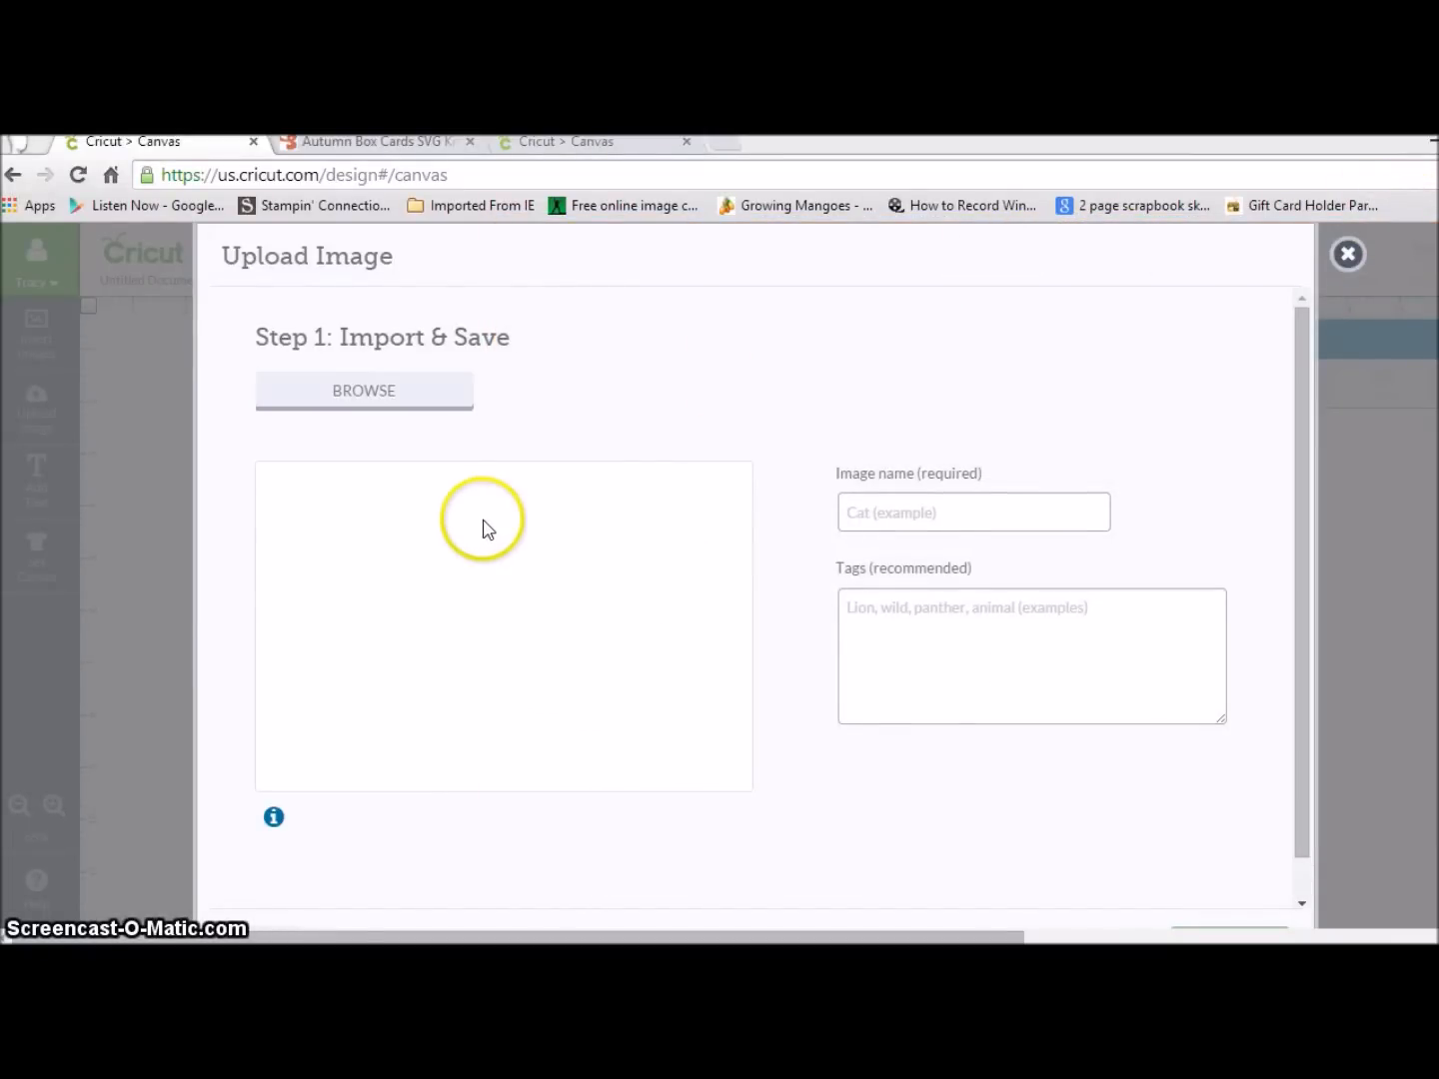
pyautogui.click(378, 391)
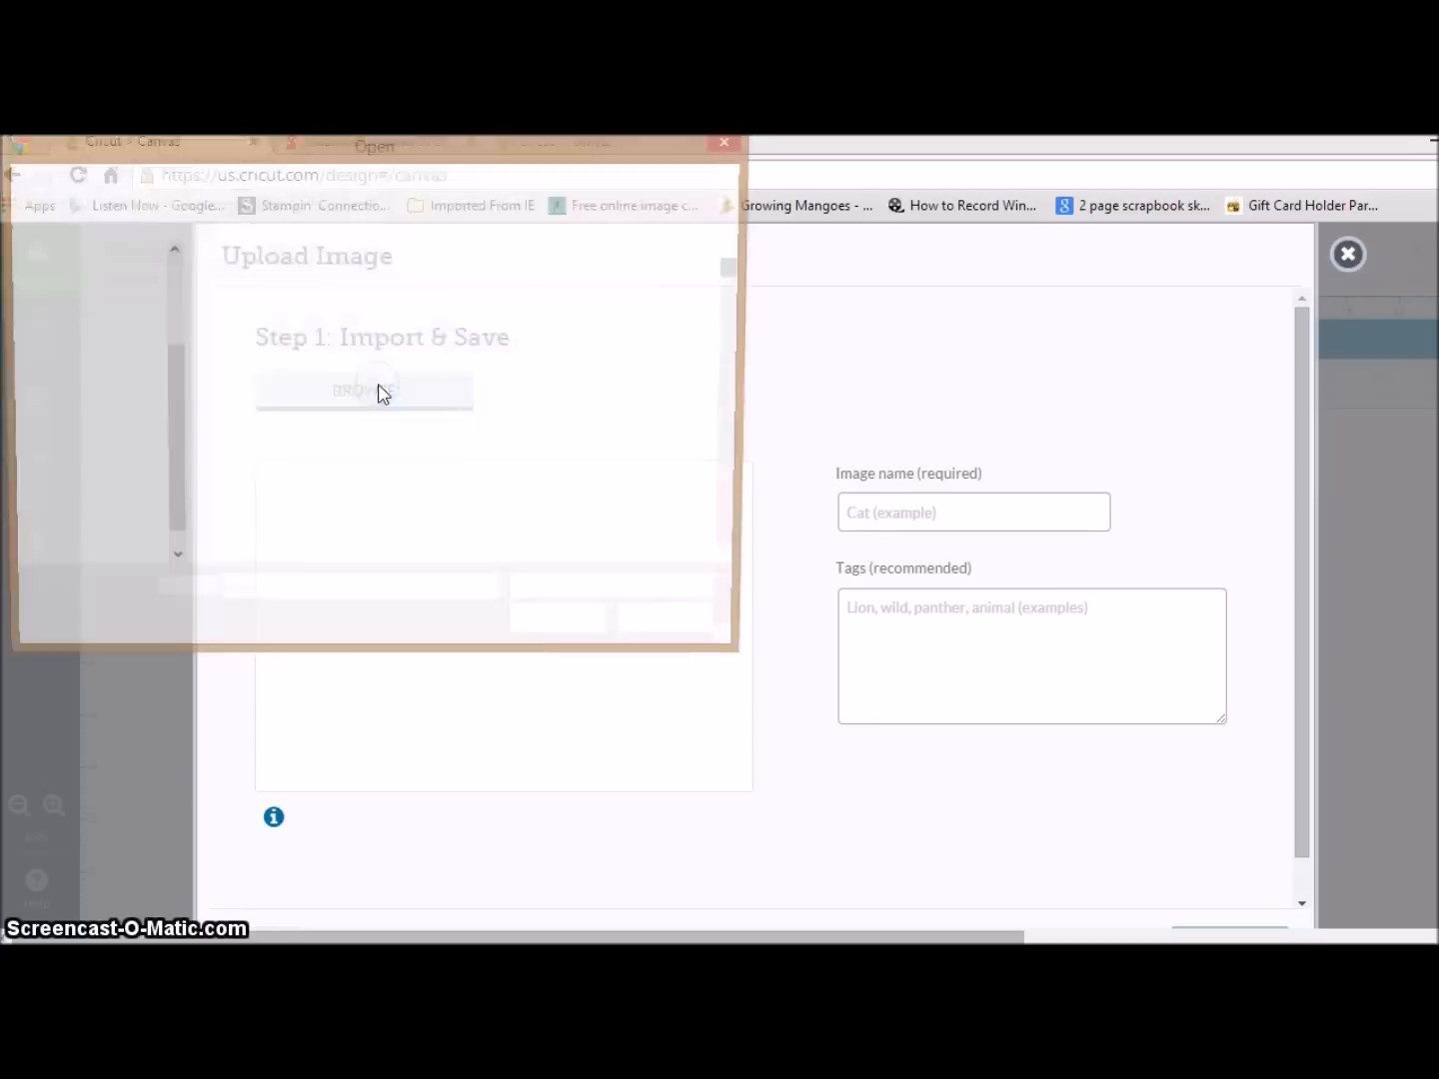
pyautogui.doubleClick(384, 373)
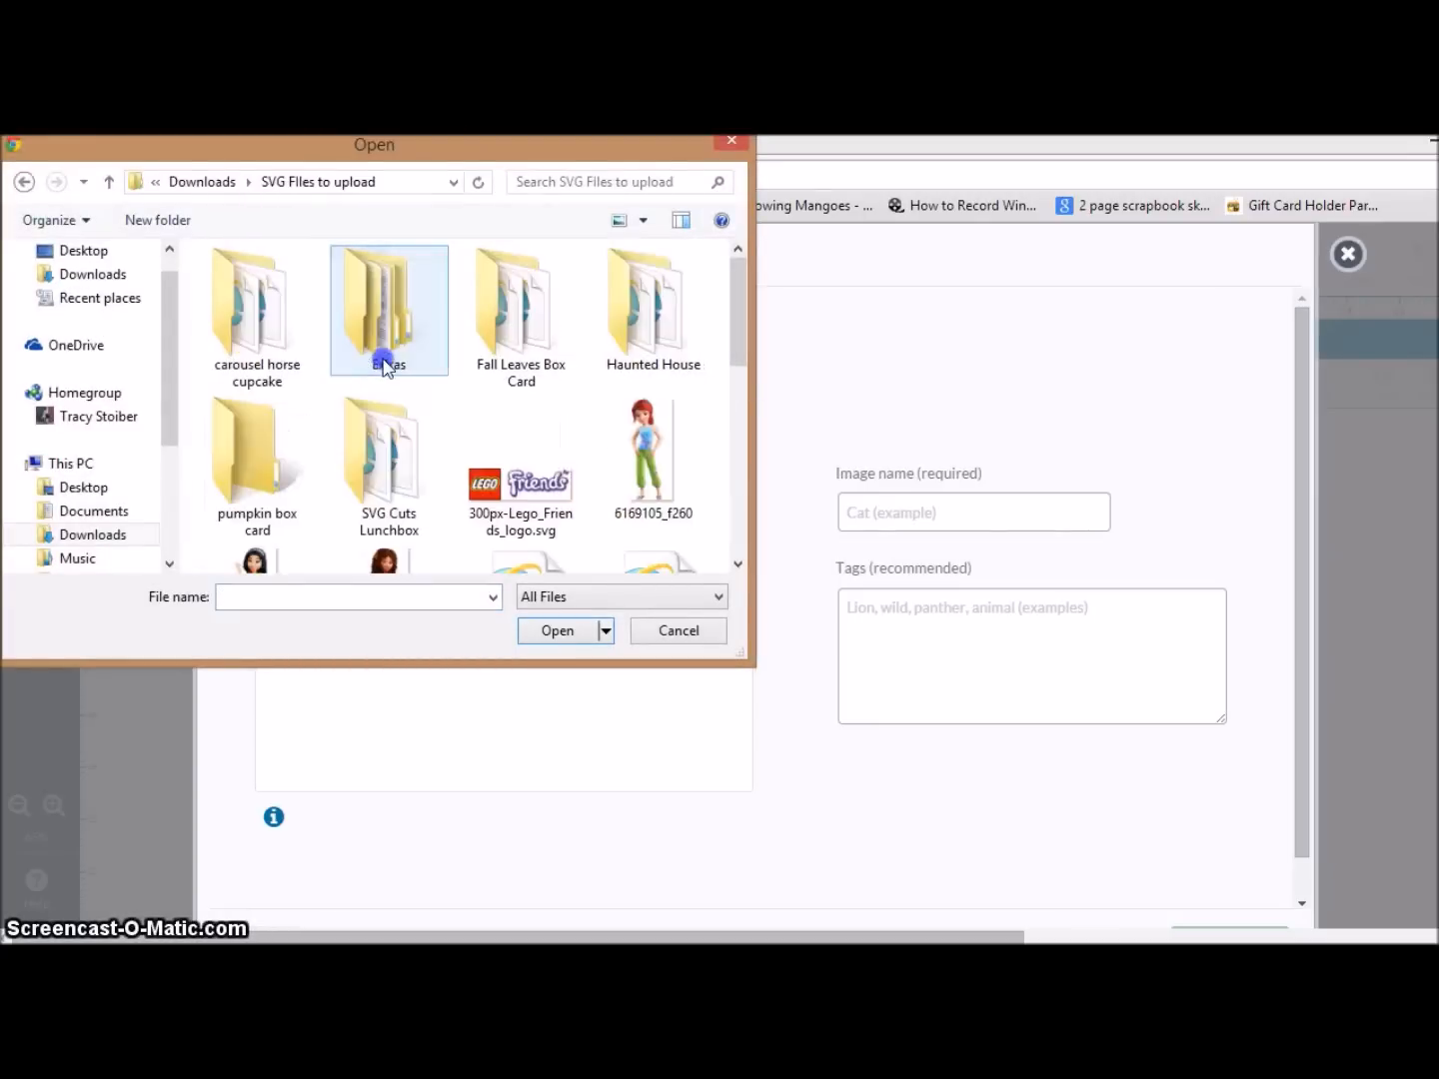
pyautogui.doubleClick(518, 363)
pyautogui.moveTo(742, 350); pyautogui.dragTo(741, 456)
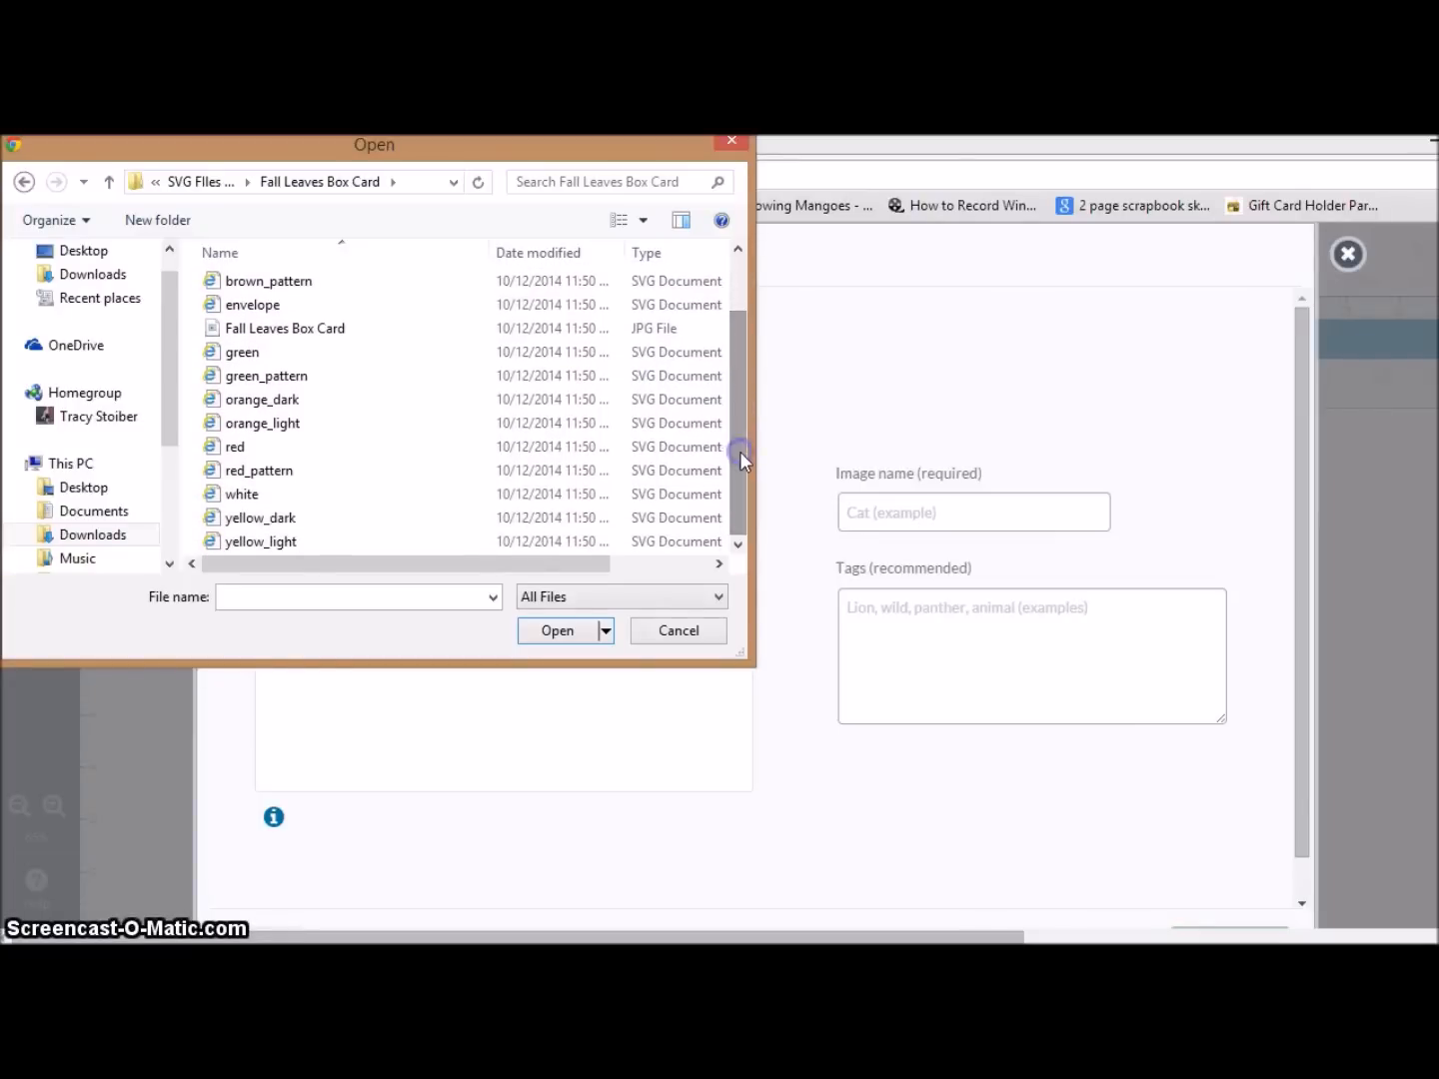
pyautogui.click(330, 519)
pyautogui.click(556, 632)
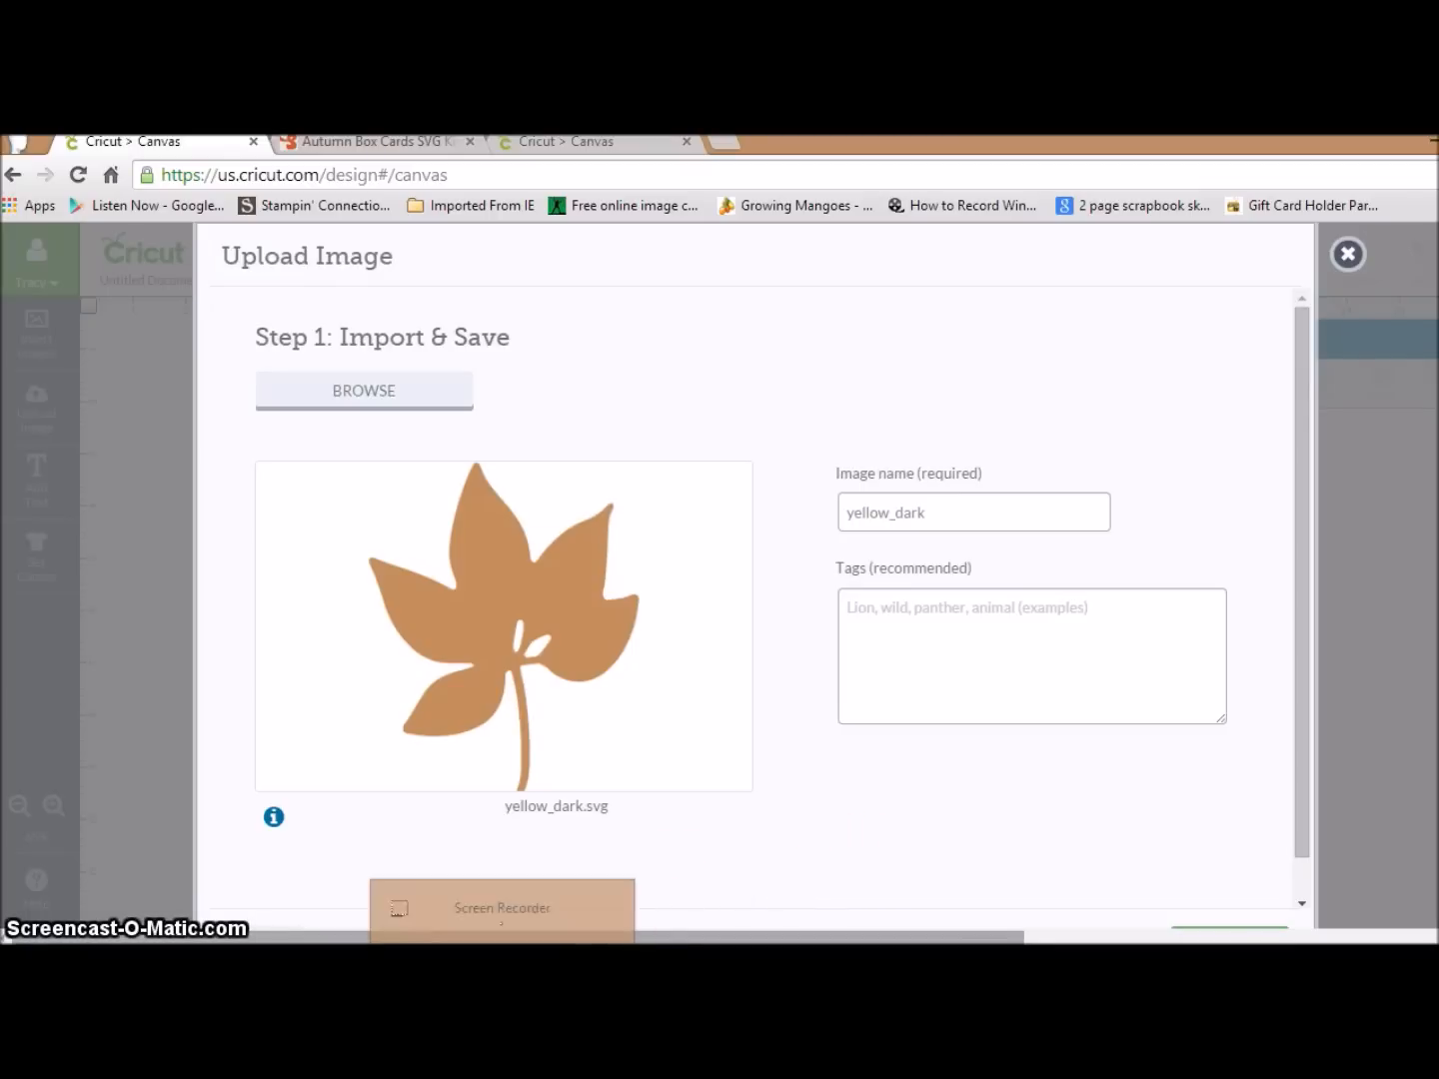
pyautogui.click(527, 899)
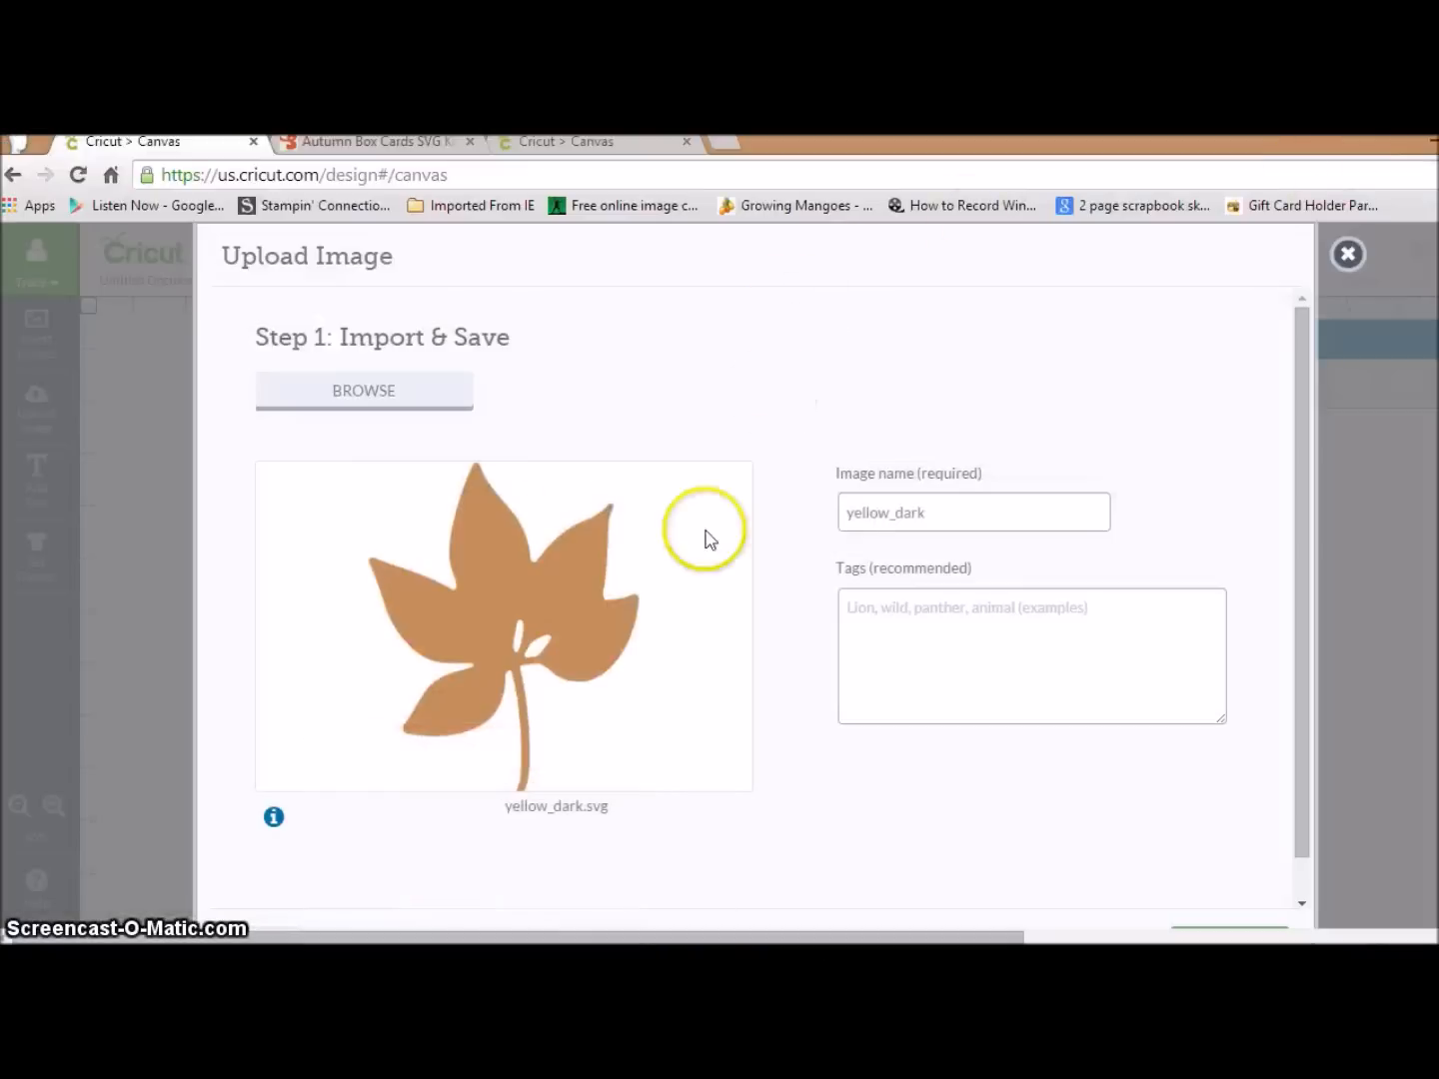
# - Name the image yellow_dark 2.7", tag it "svg cuts fall leave box card" and save it
pyautogui.click(938, 510)
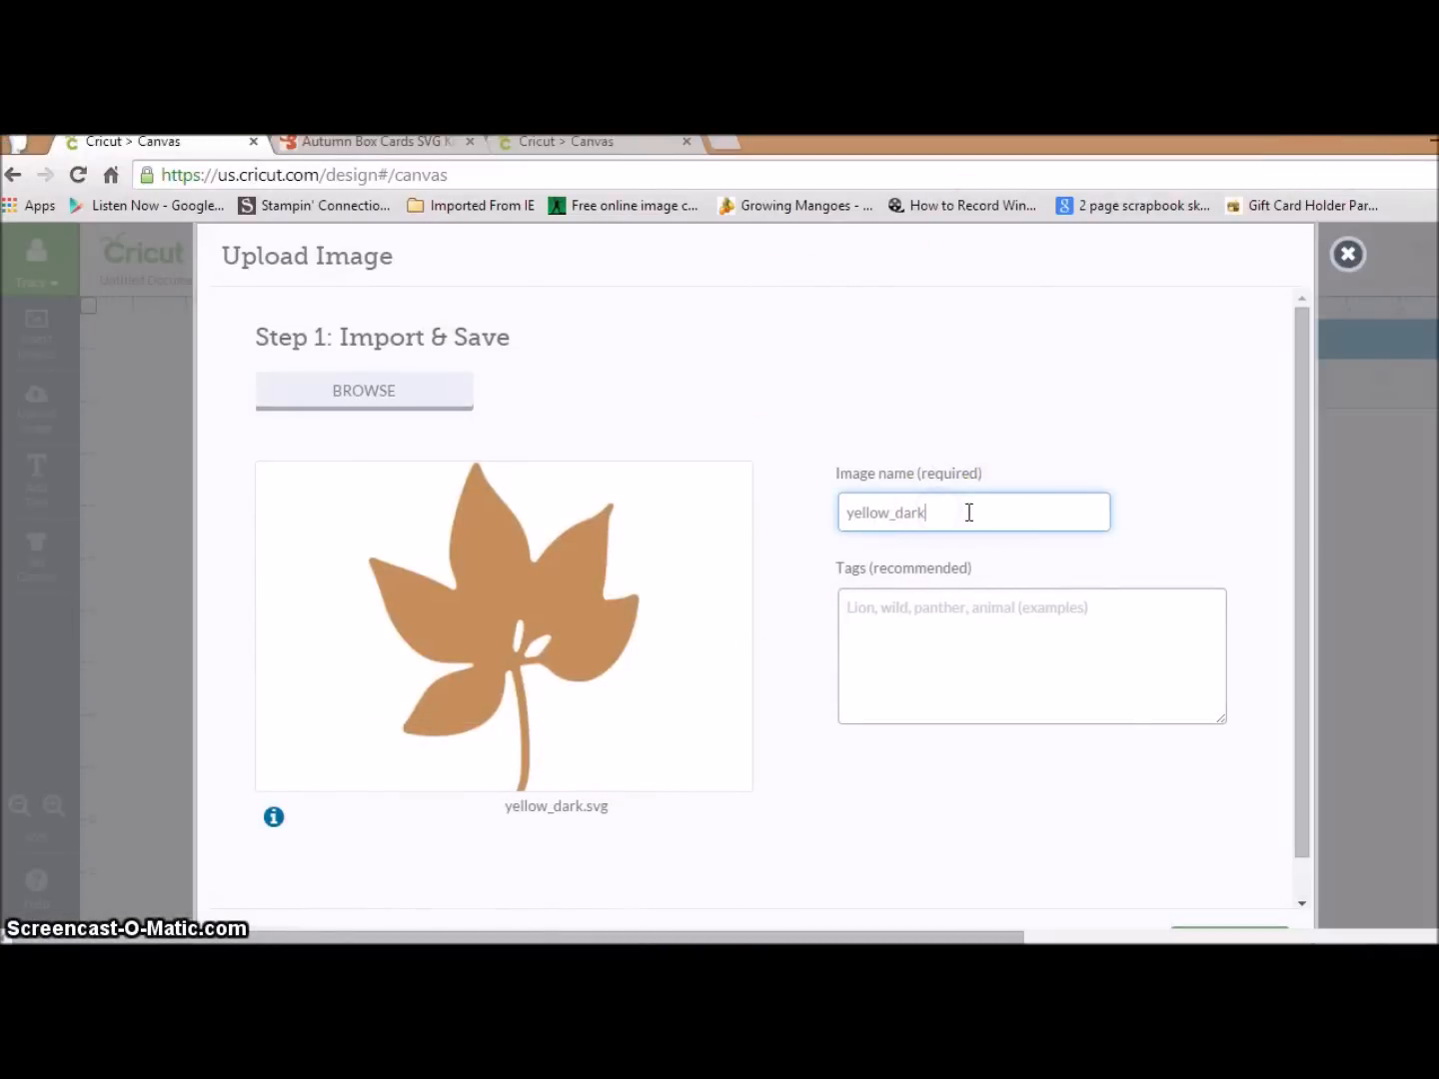
pyautogui.write('2.7"')
pyautogui.click(917, 633)
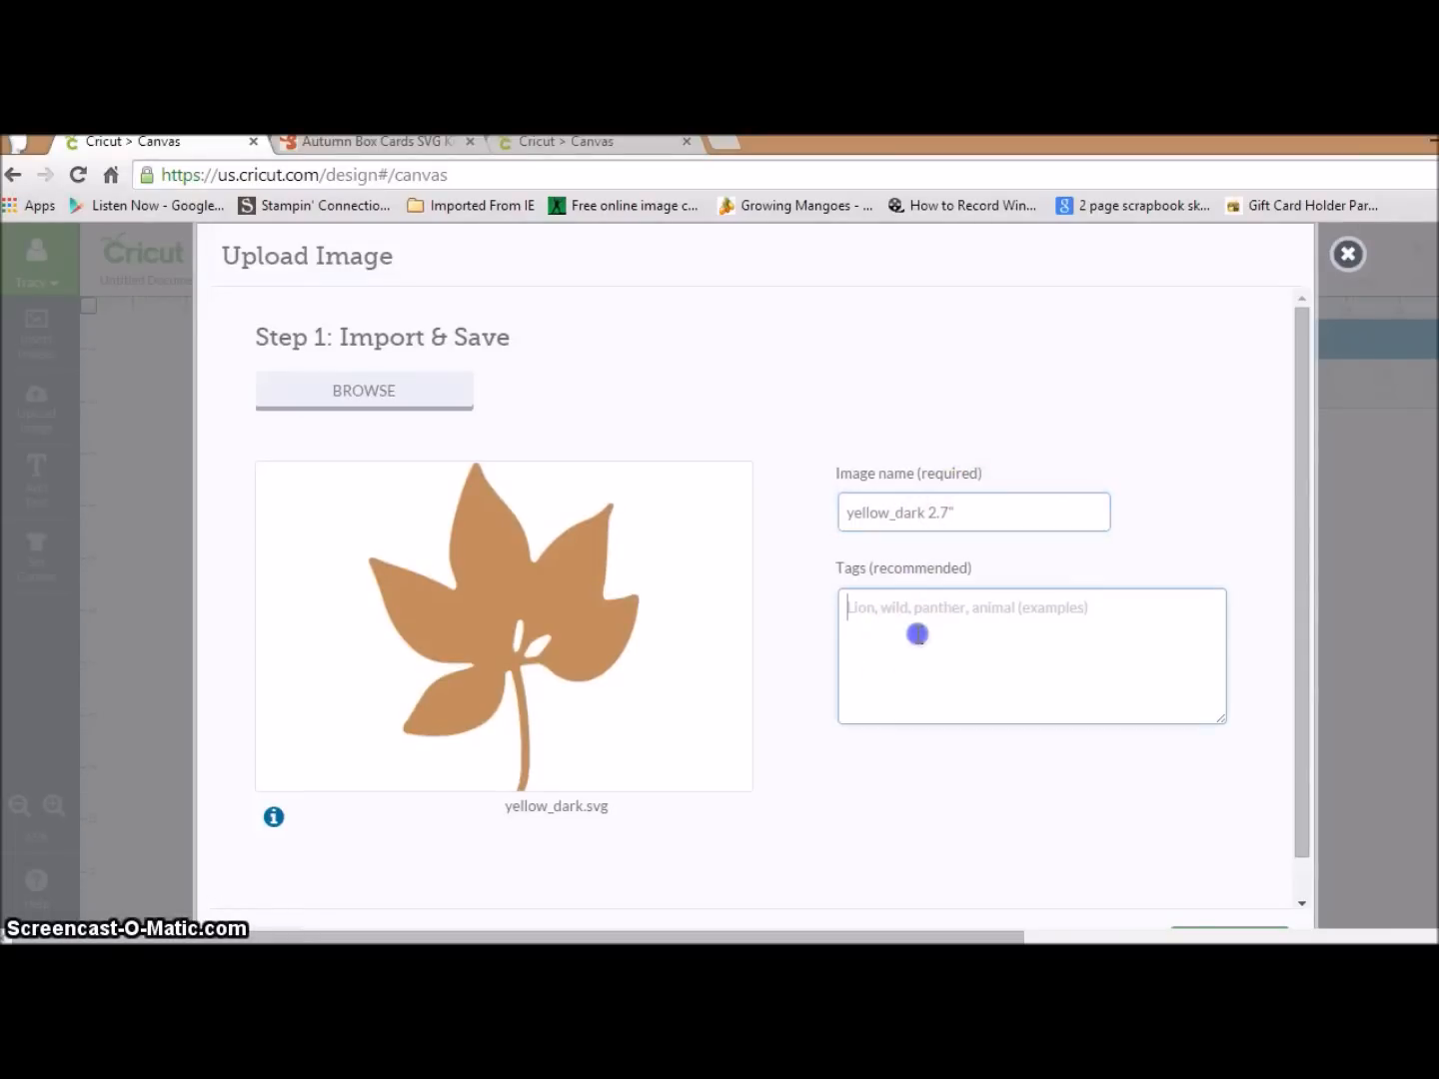
pyautogui.rightClick(914, 625)
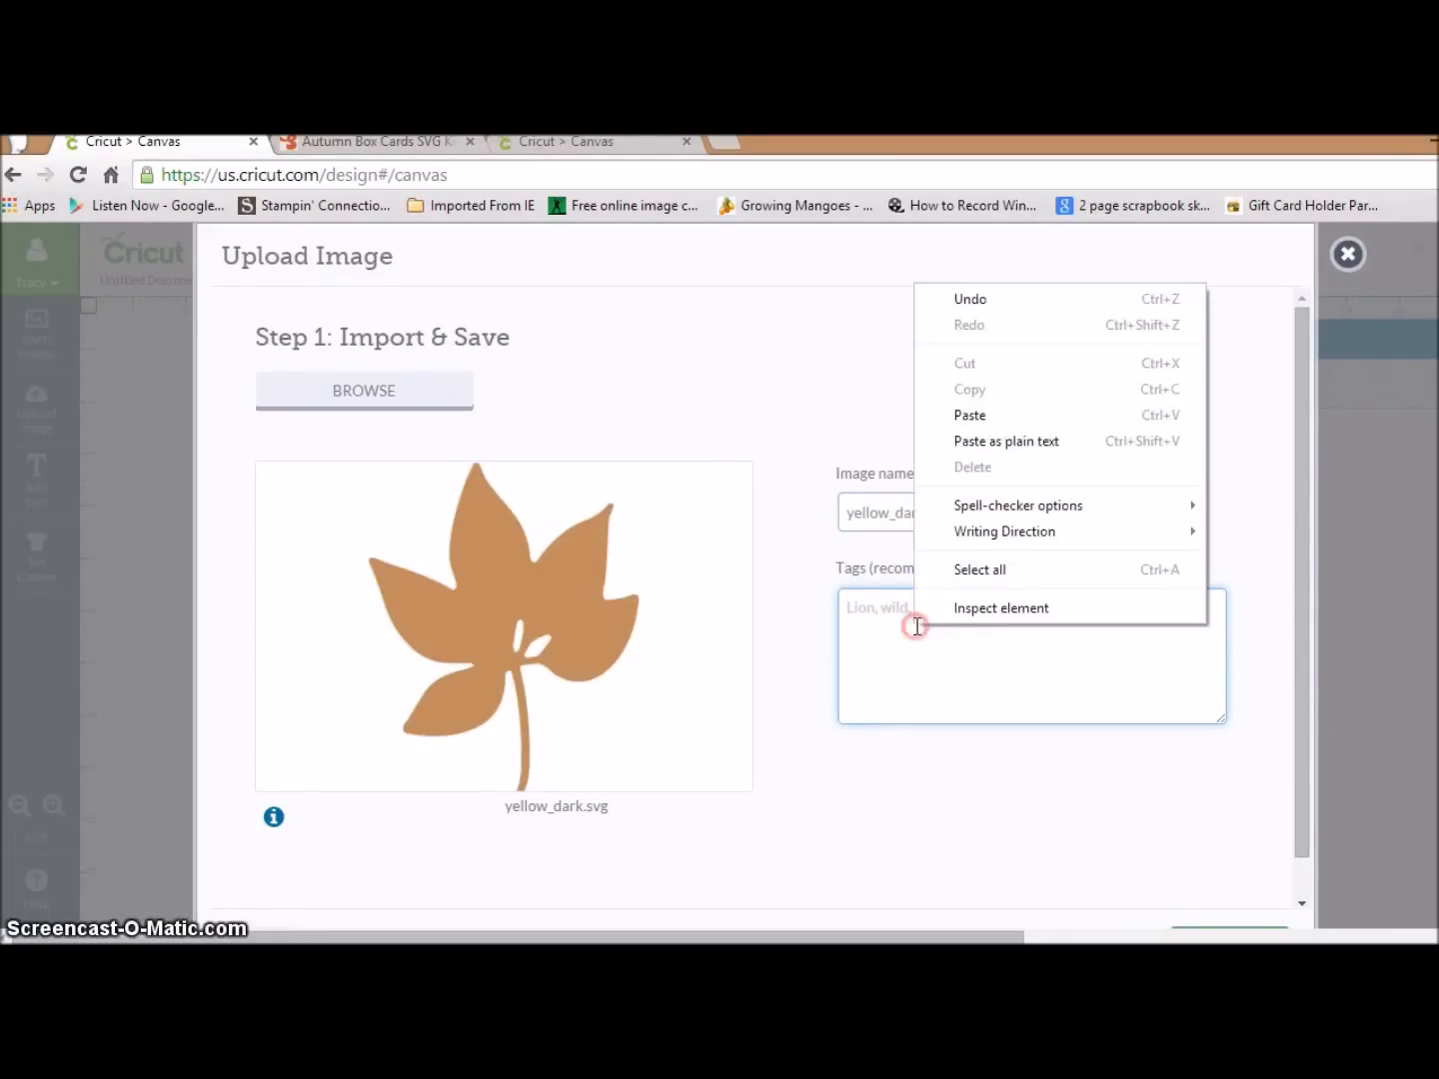
pyautogui.click(969, 416)
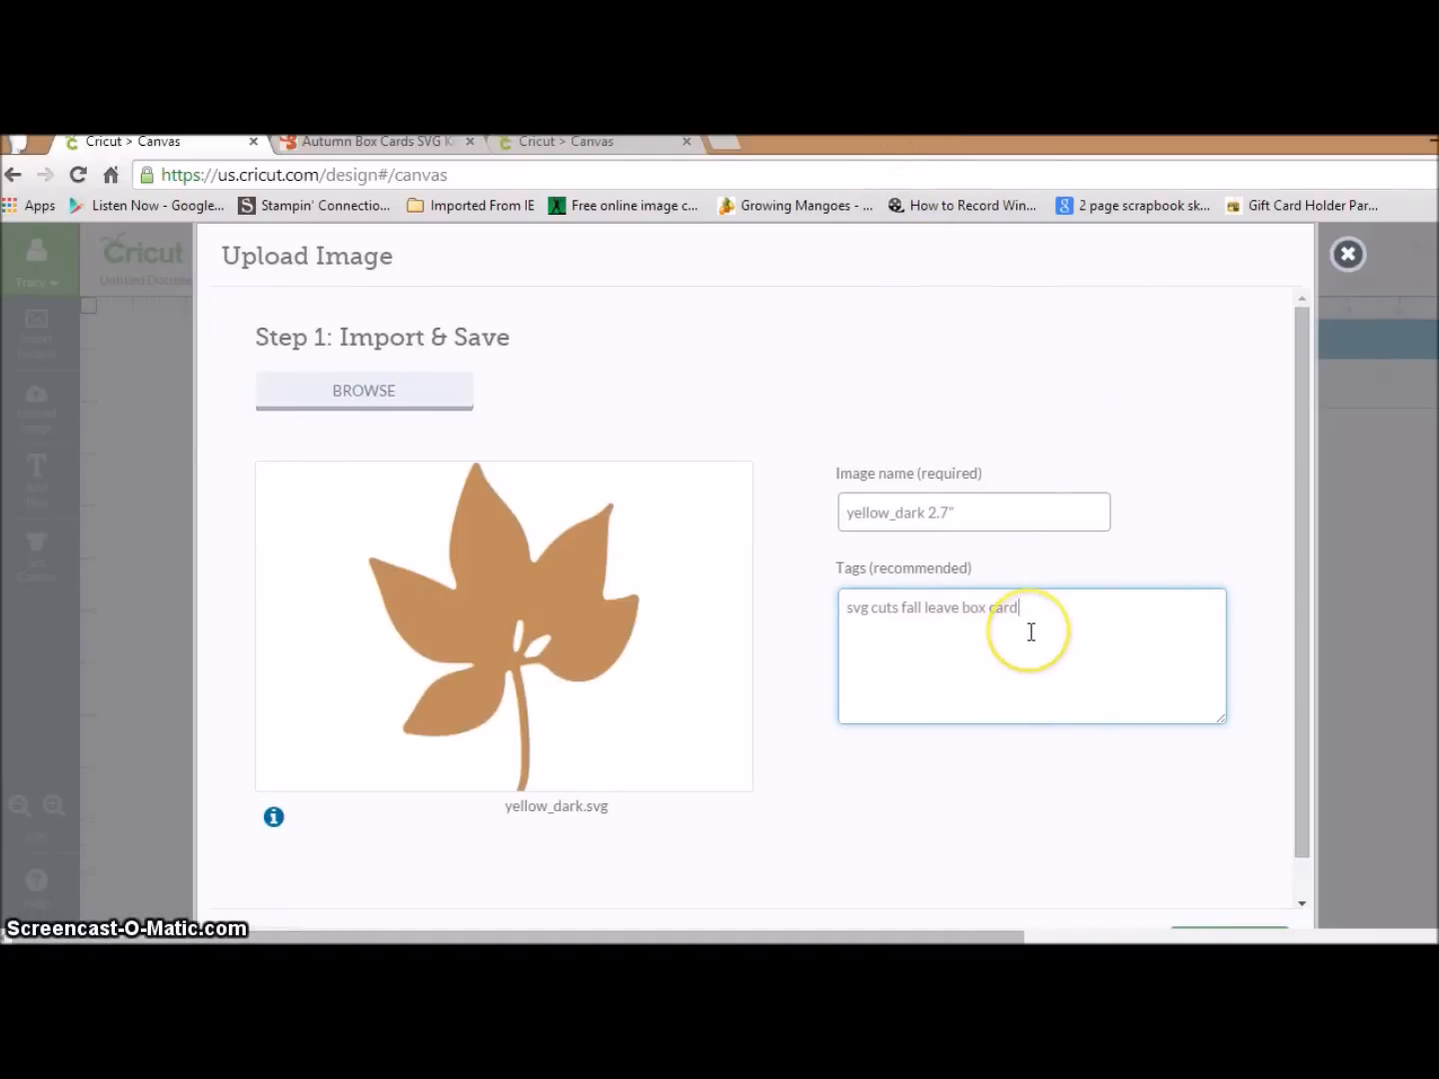
pyautogui.scroll(-1, 1031, 632)
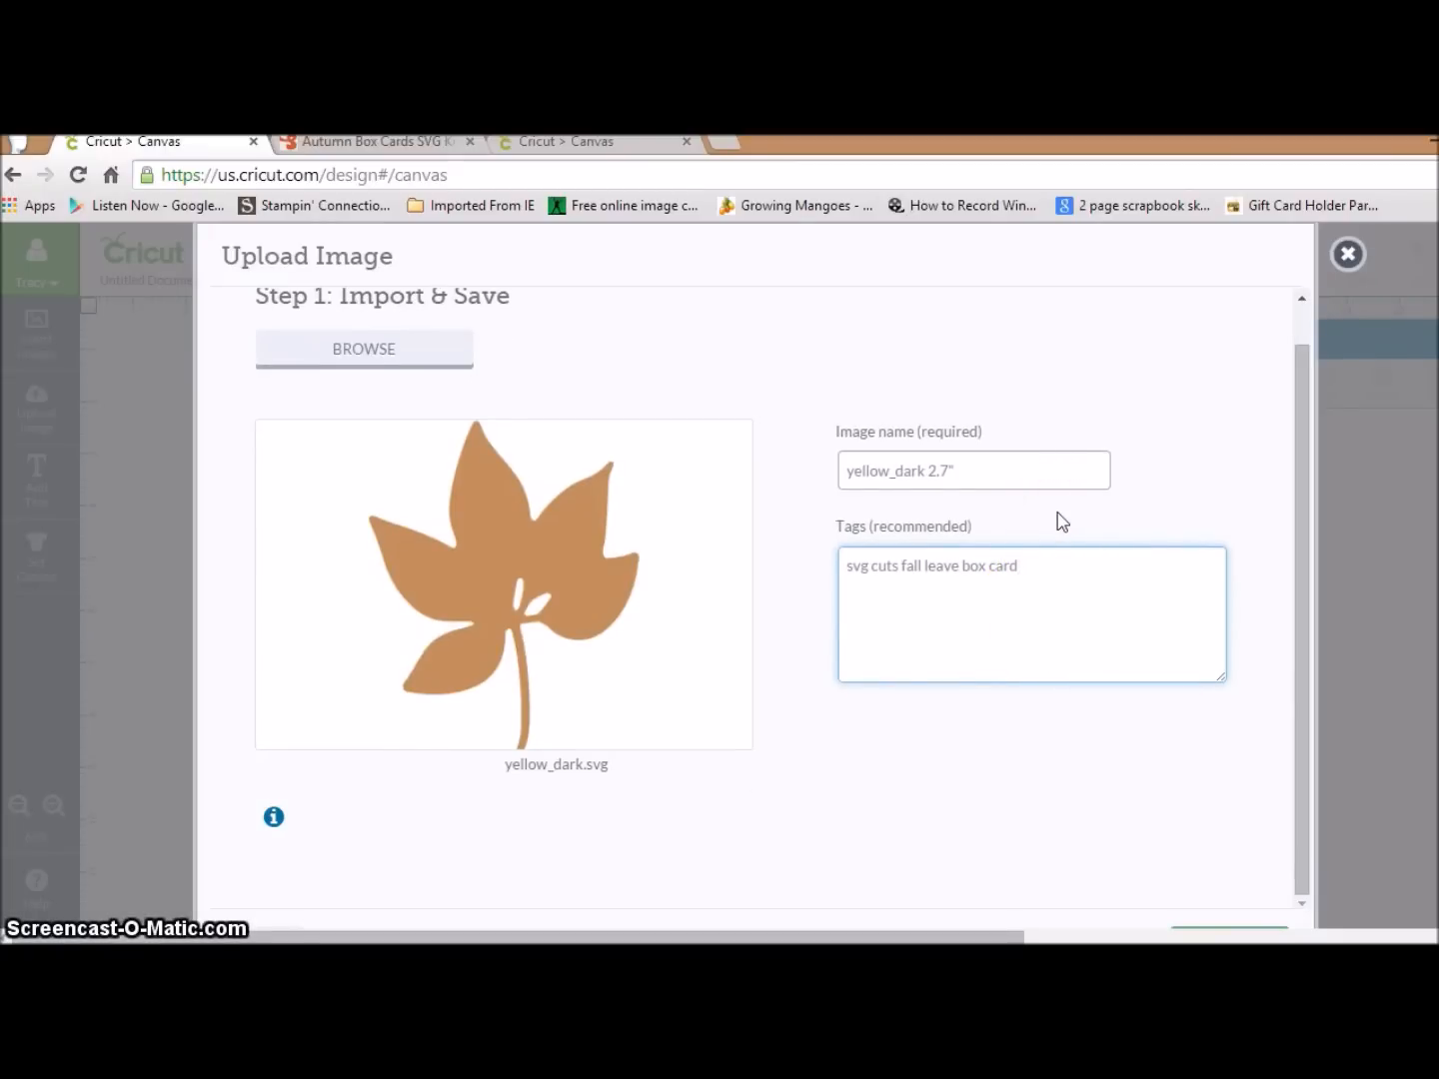
pyautogui.press('F11')
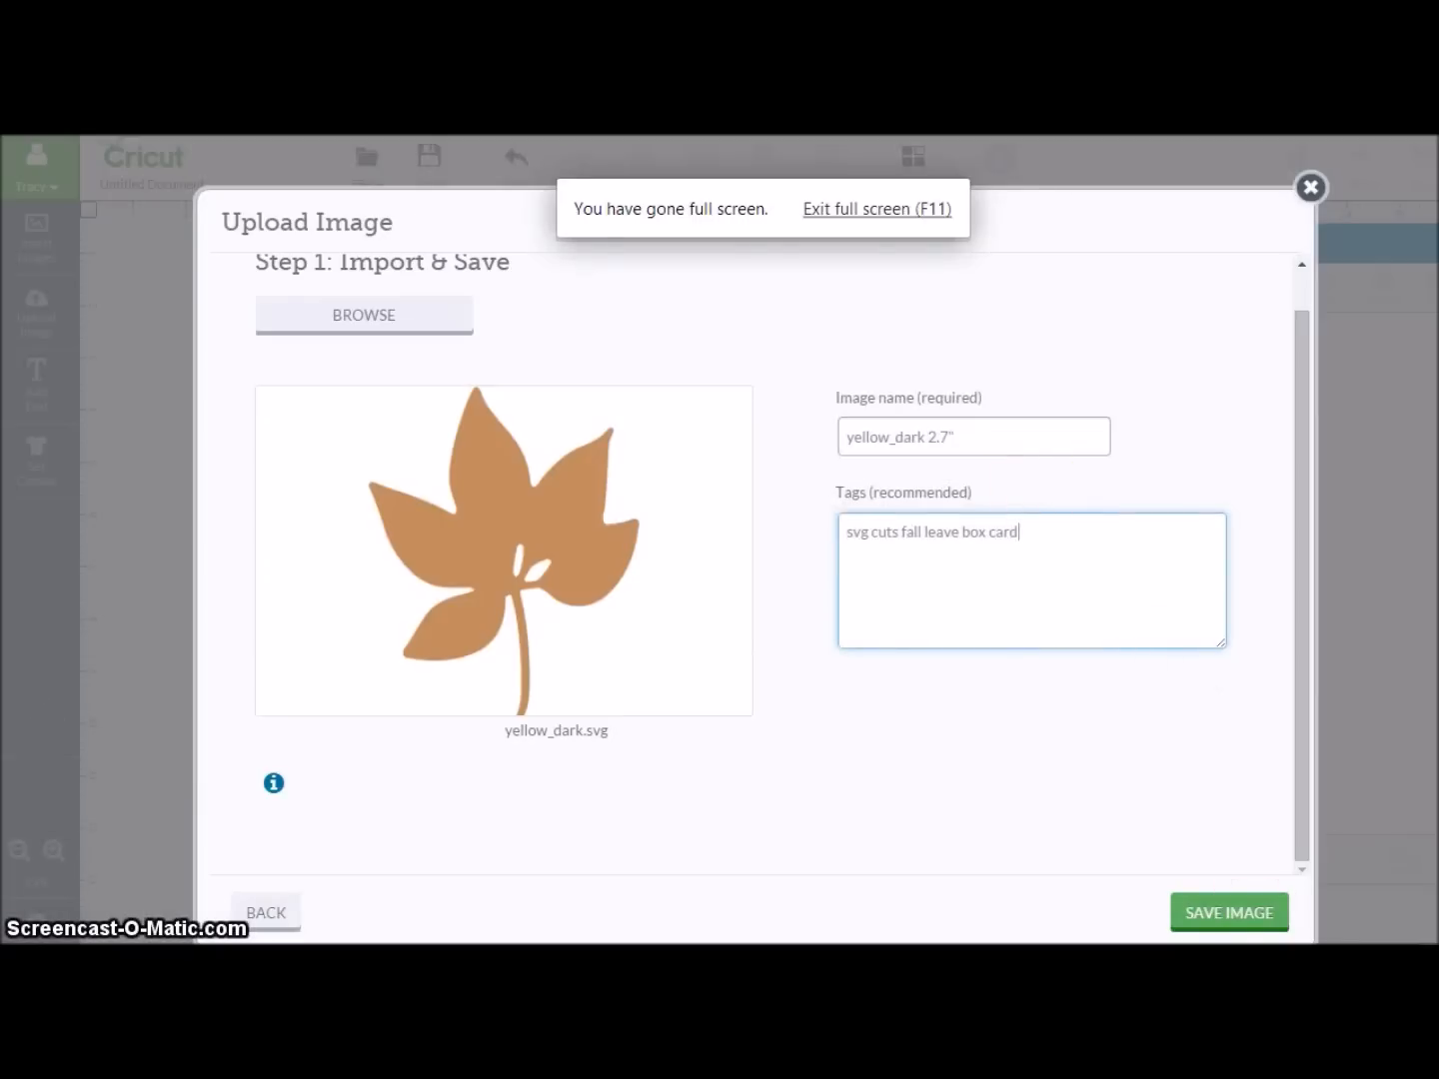
pyautogui.click(1245, 929)
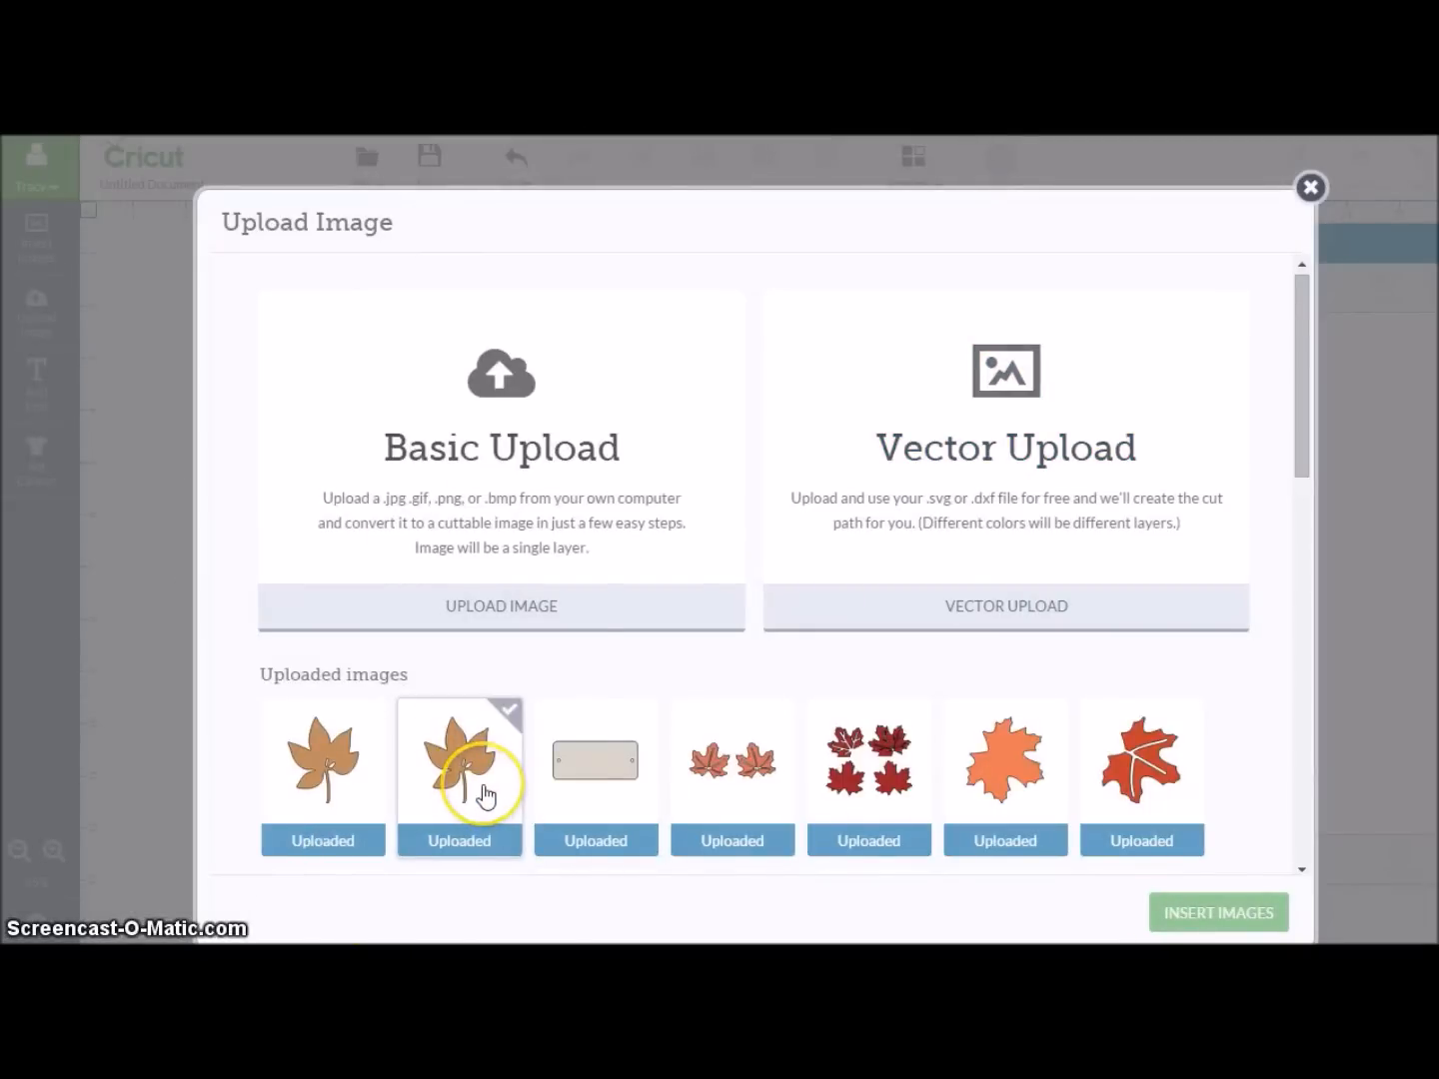
# - Delete the duplicate yellow_dark 2.7" leaf from the uploaded images
pyautogui.click(486, 794)
pyautogui.moveTo(313, 789)
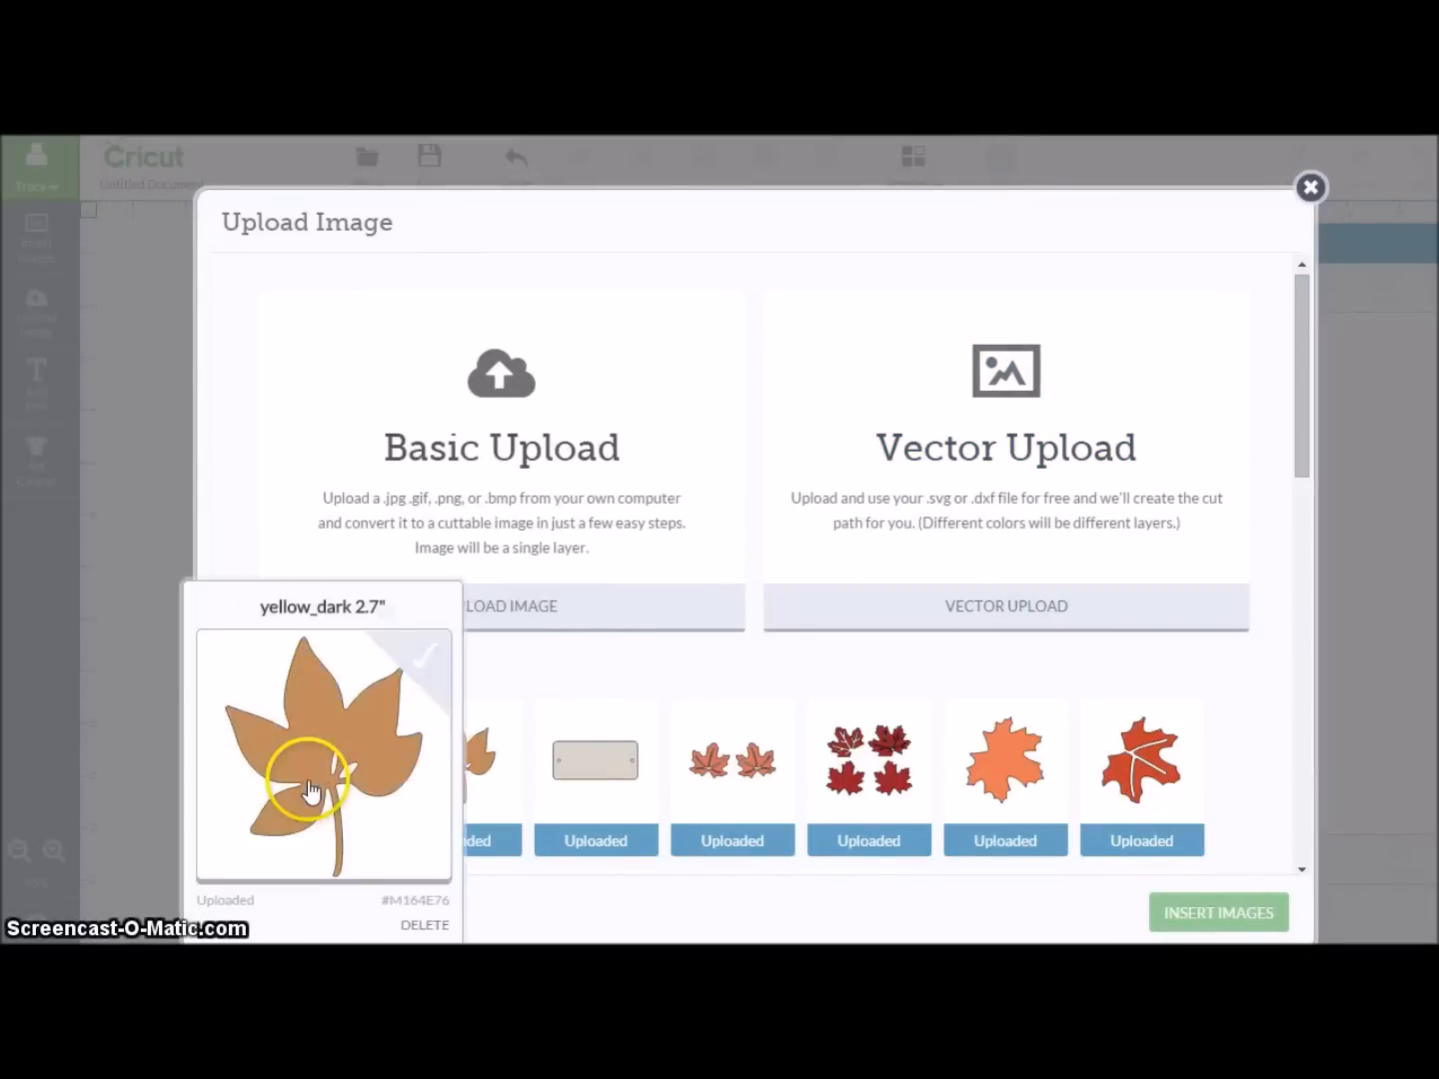
pyautogui.click(424, 925)
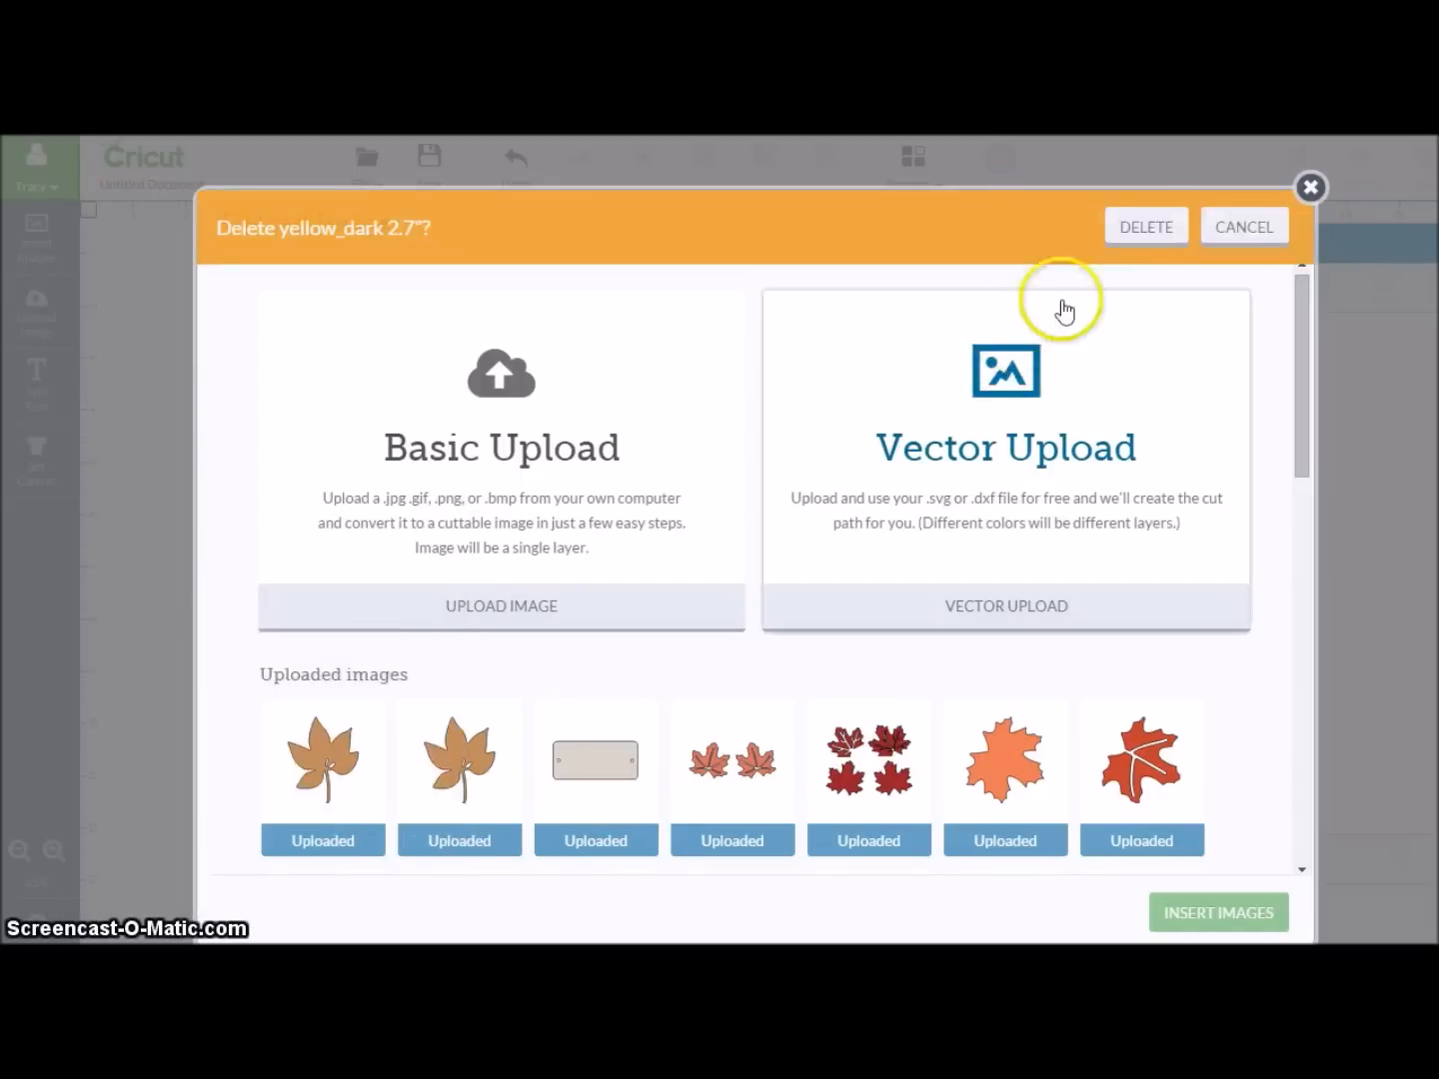
pyautogui.click(1158, 230)
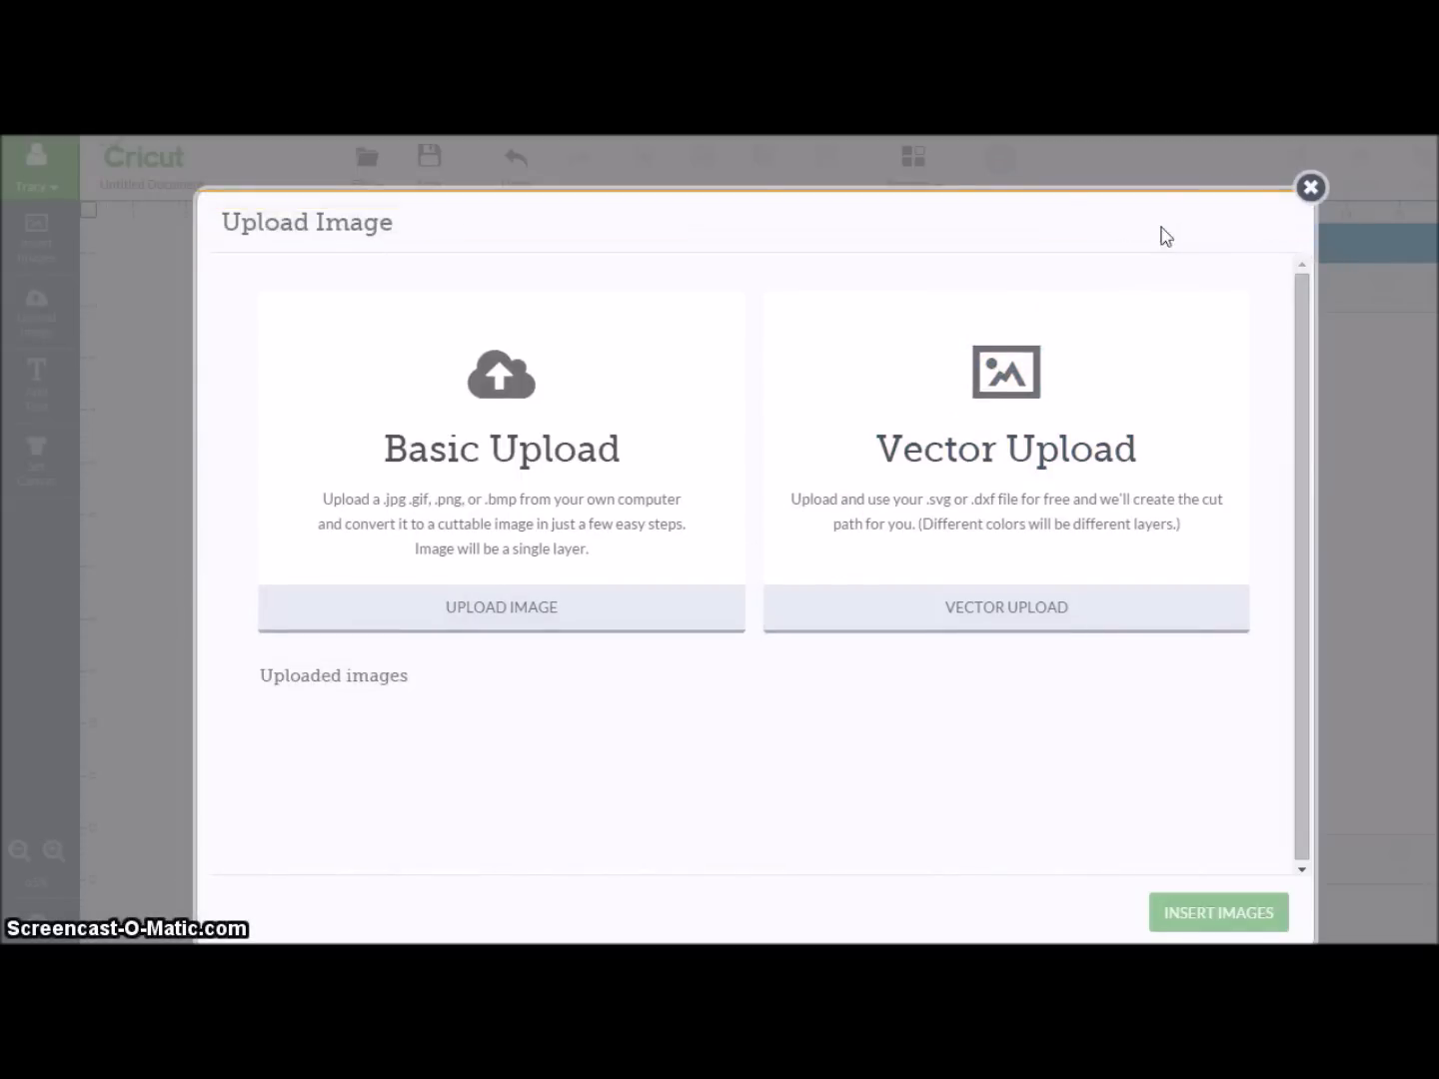
# - Start another vector upload and load yellow_light.svg from the Fall Leaves Box Card folder
pyautogui.click(971, 491)
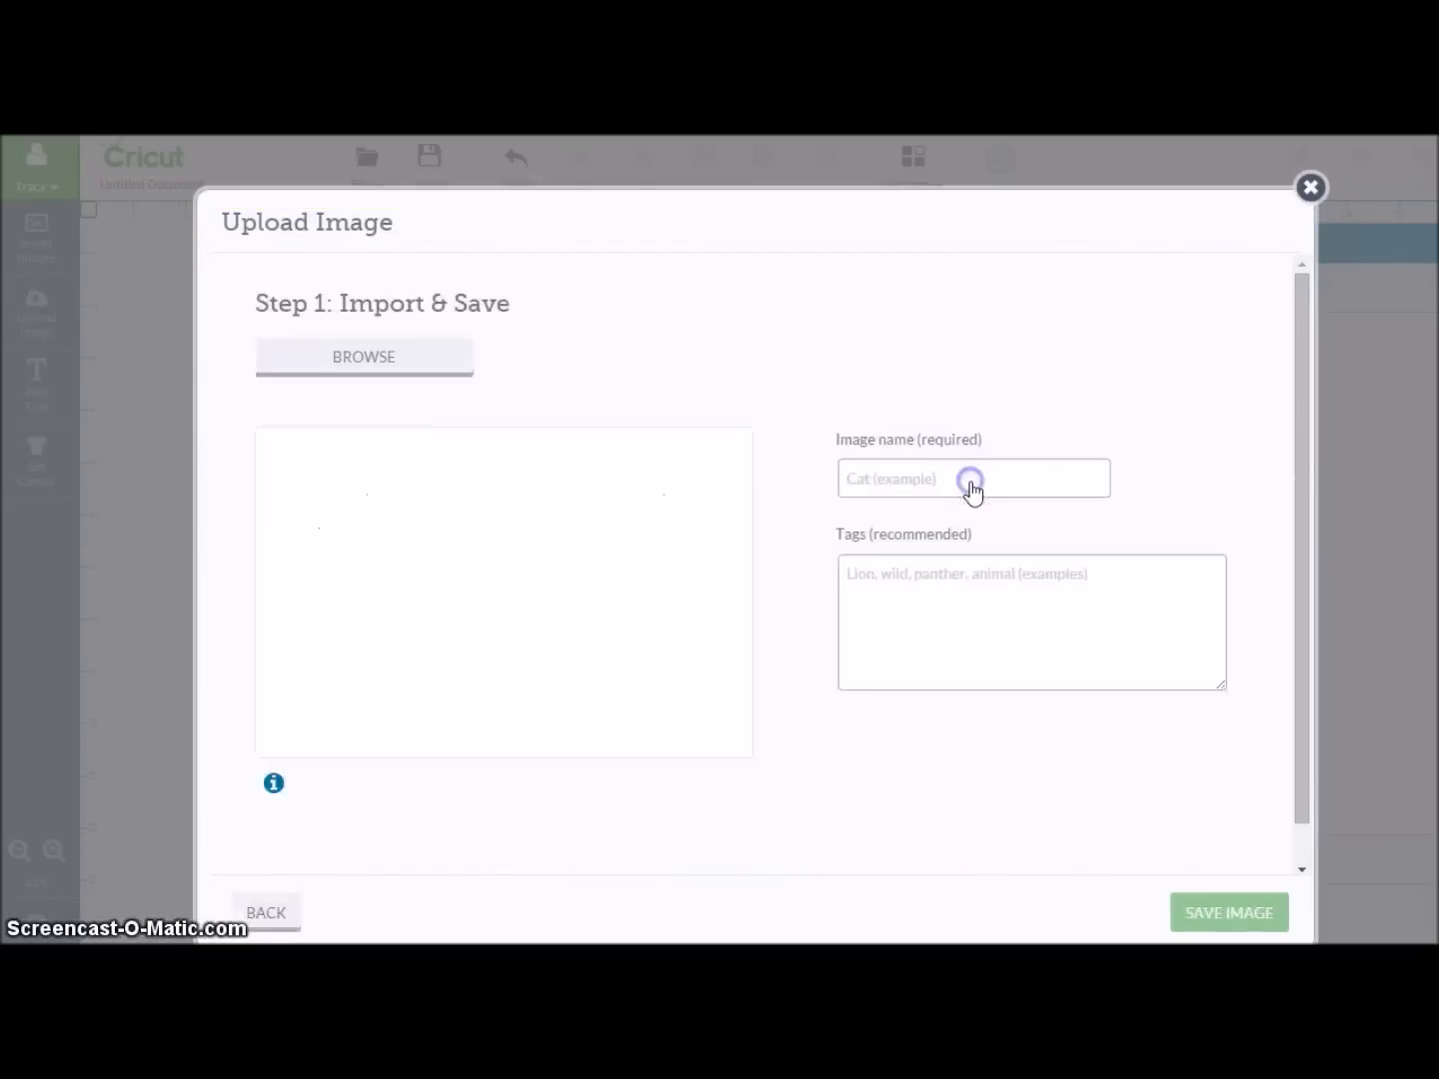
pyautogui.click(415, 365)
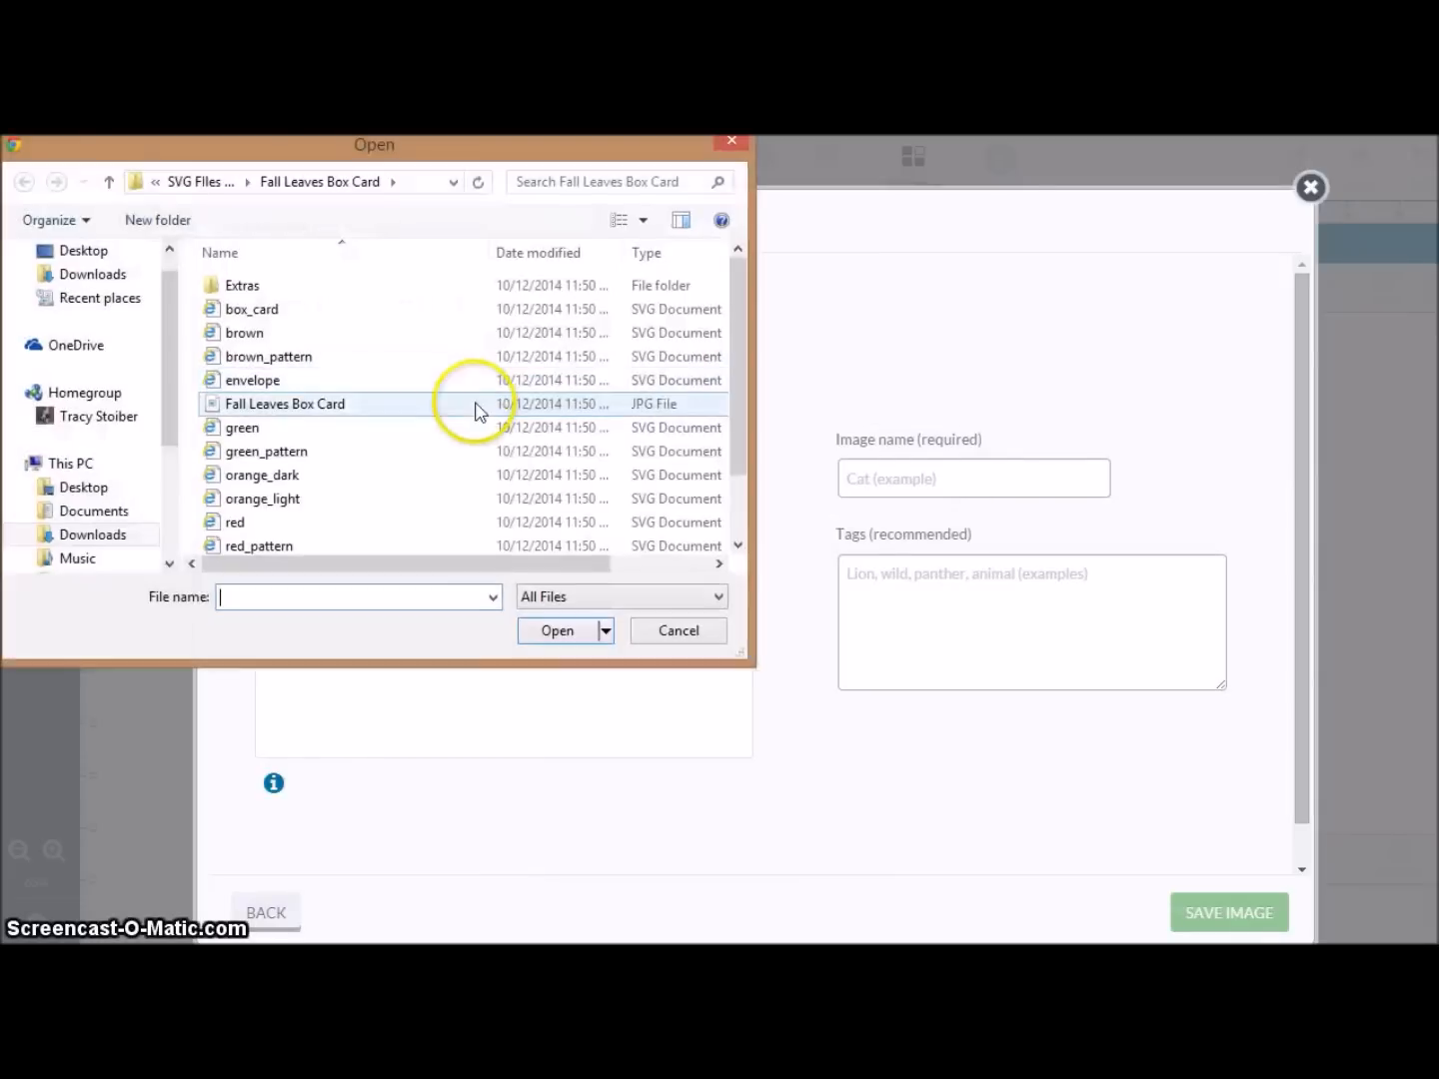
pyautogui.moveTo(738, 418); pyautogui.dragTo(746, 506)
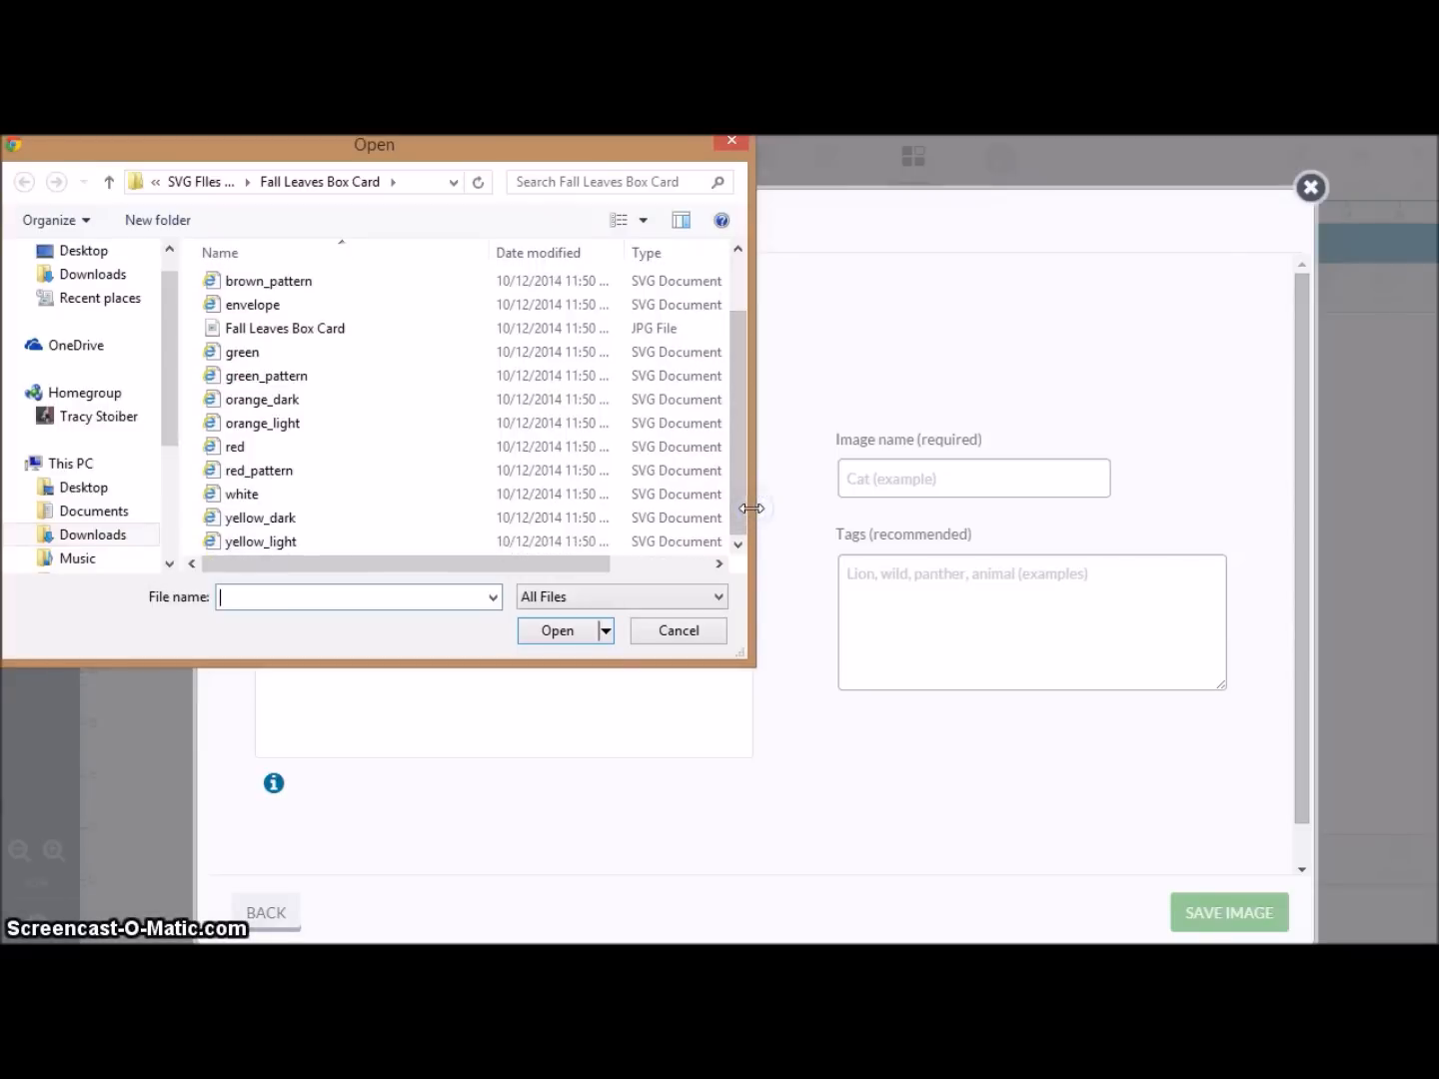
pyautogui.click(316, 551)
pyautogui.click(550, 634)
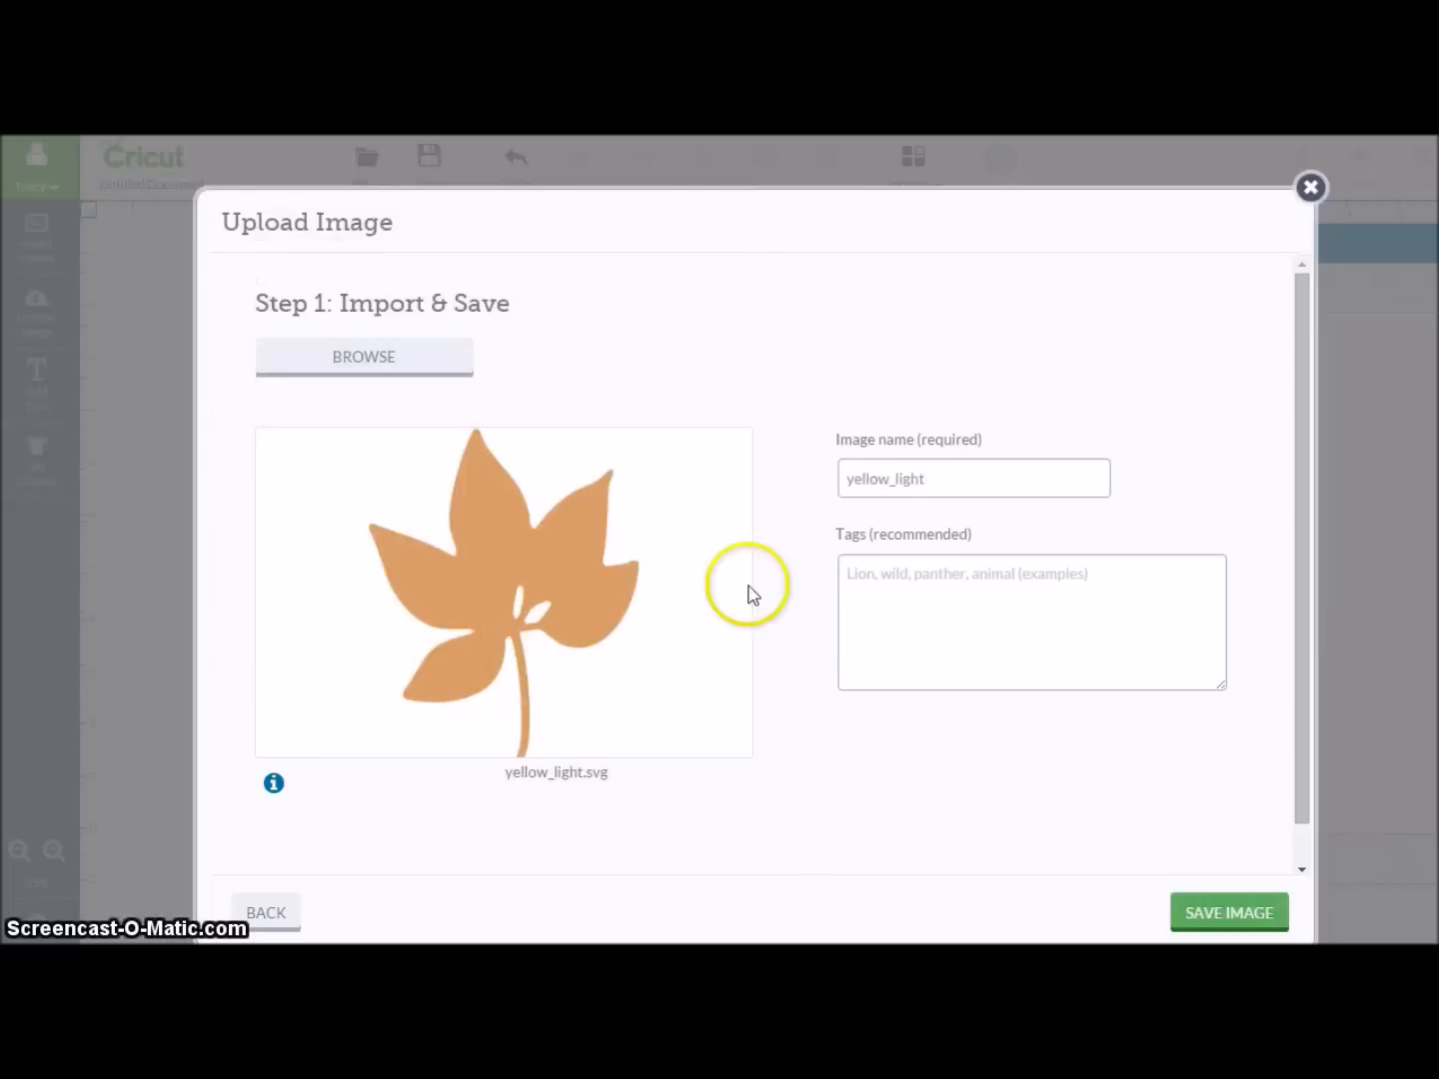
# - Name the image yellow_light 2.7", tag it "svg cuts fall leave box card" and save it
pyautogui.click(959, 495)
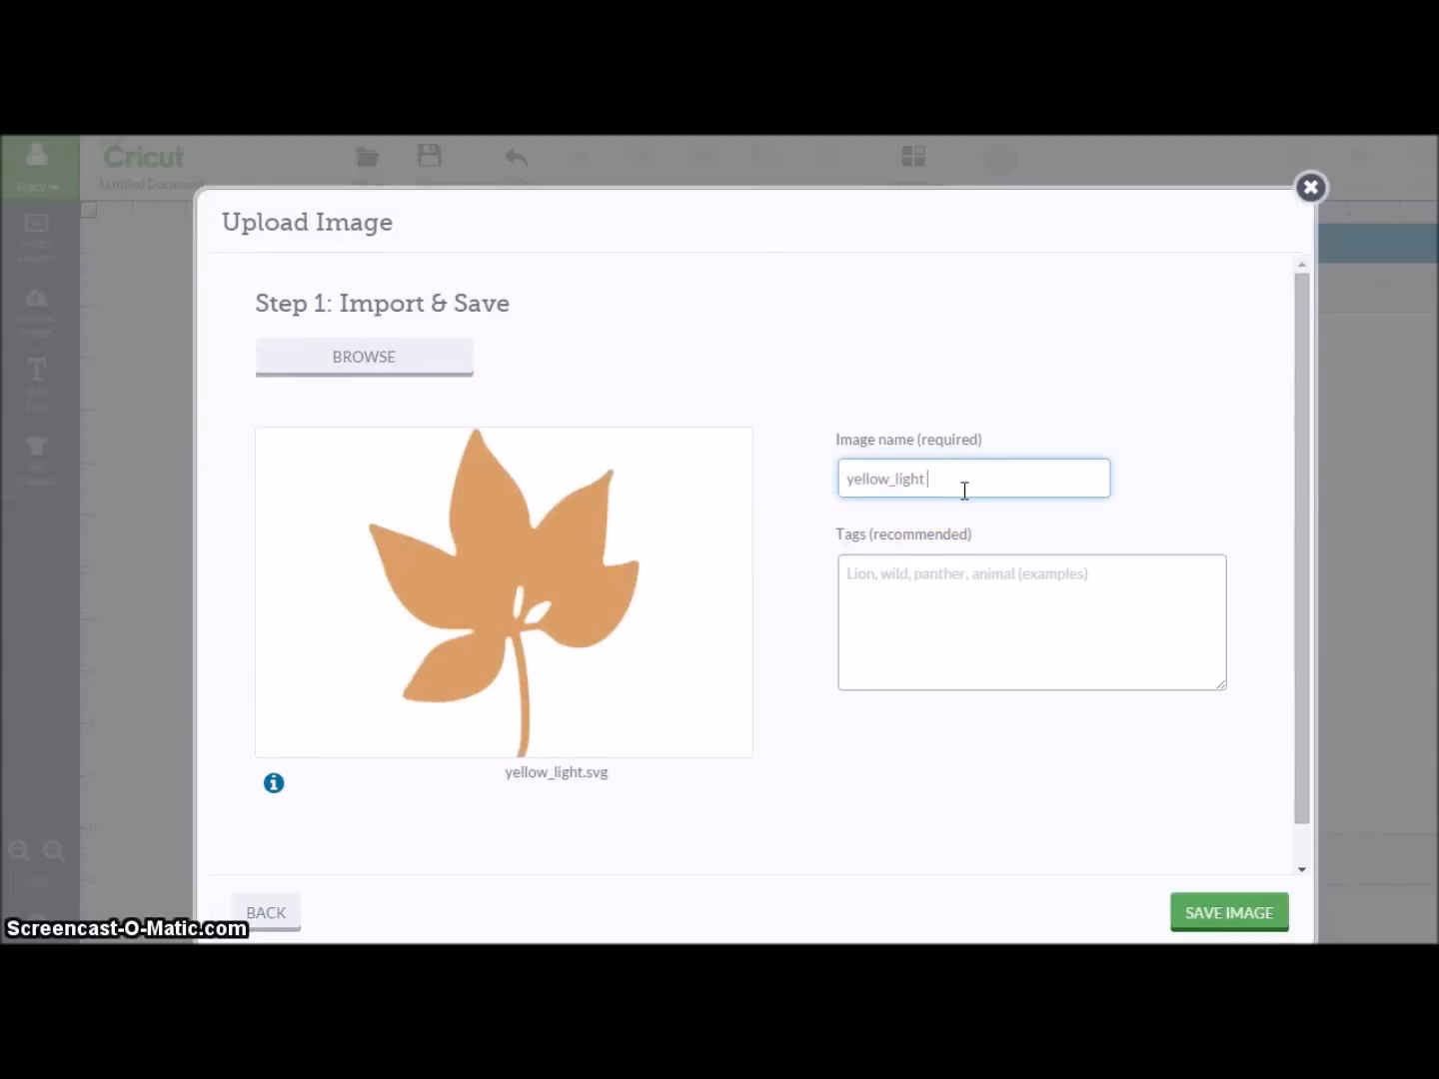
pyautogui.write('2.7"')
pyautogui.click(957, 566)
pyautogui.rightClick(958, 564)
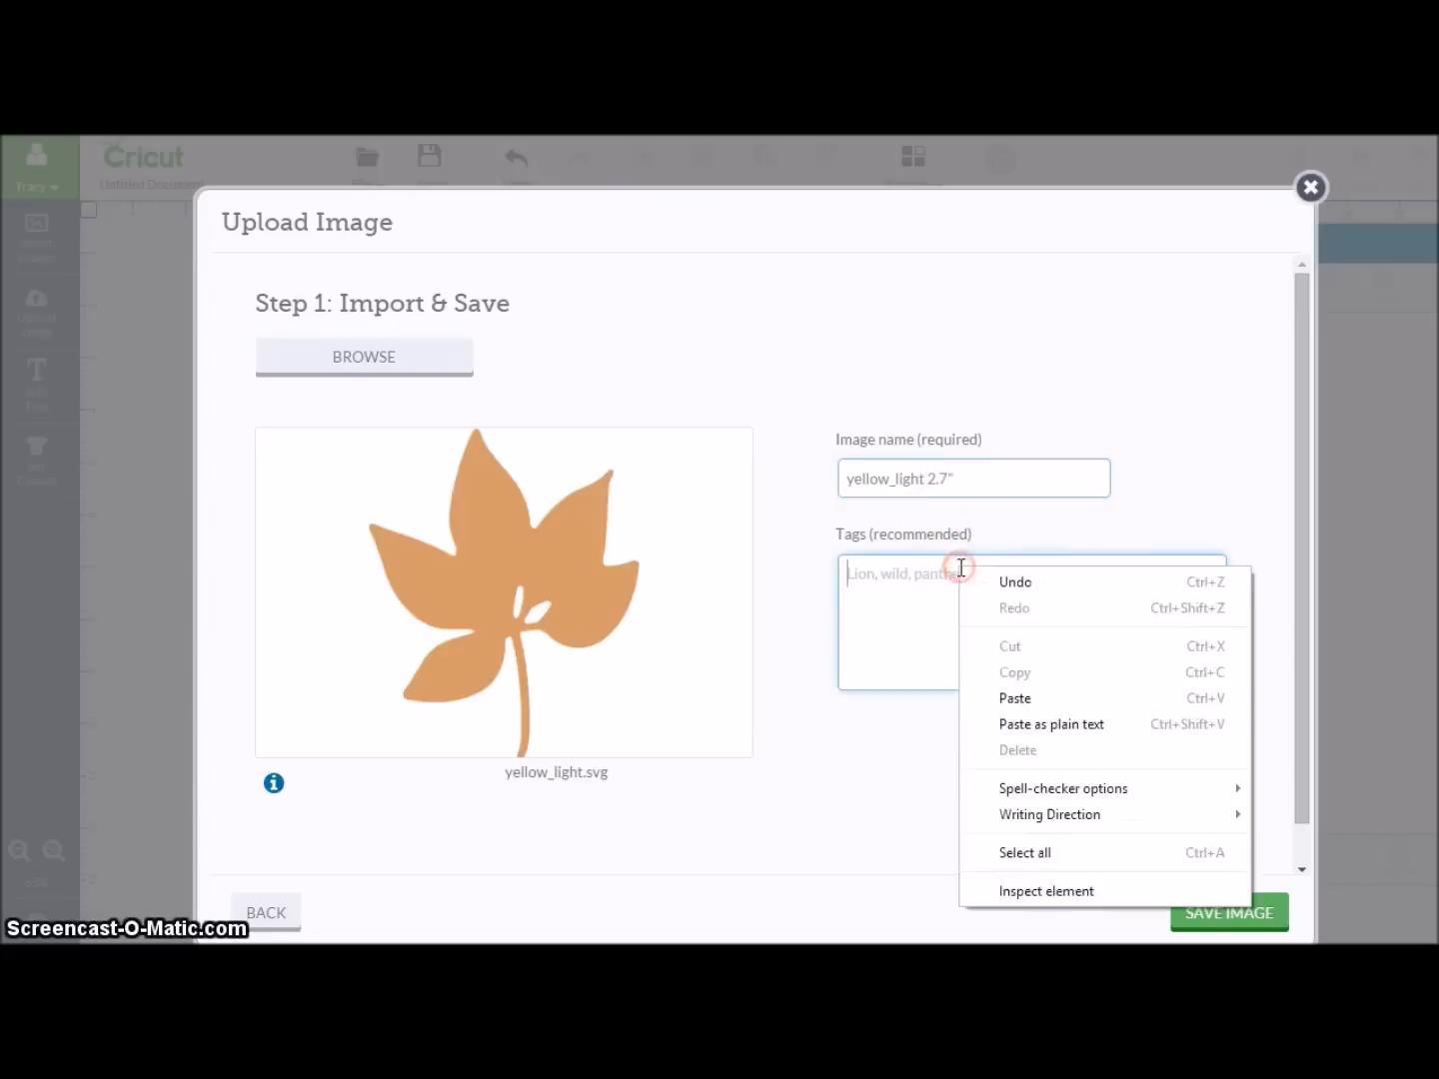
pyautogui.click(1030, 699)
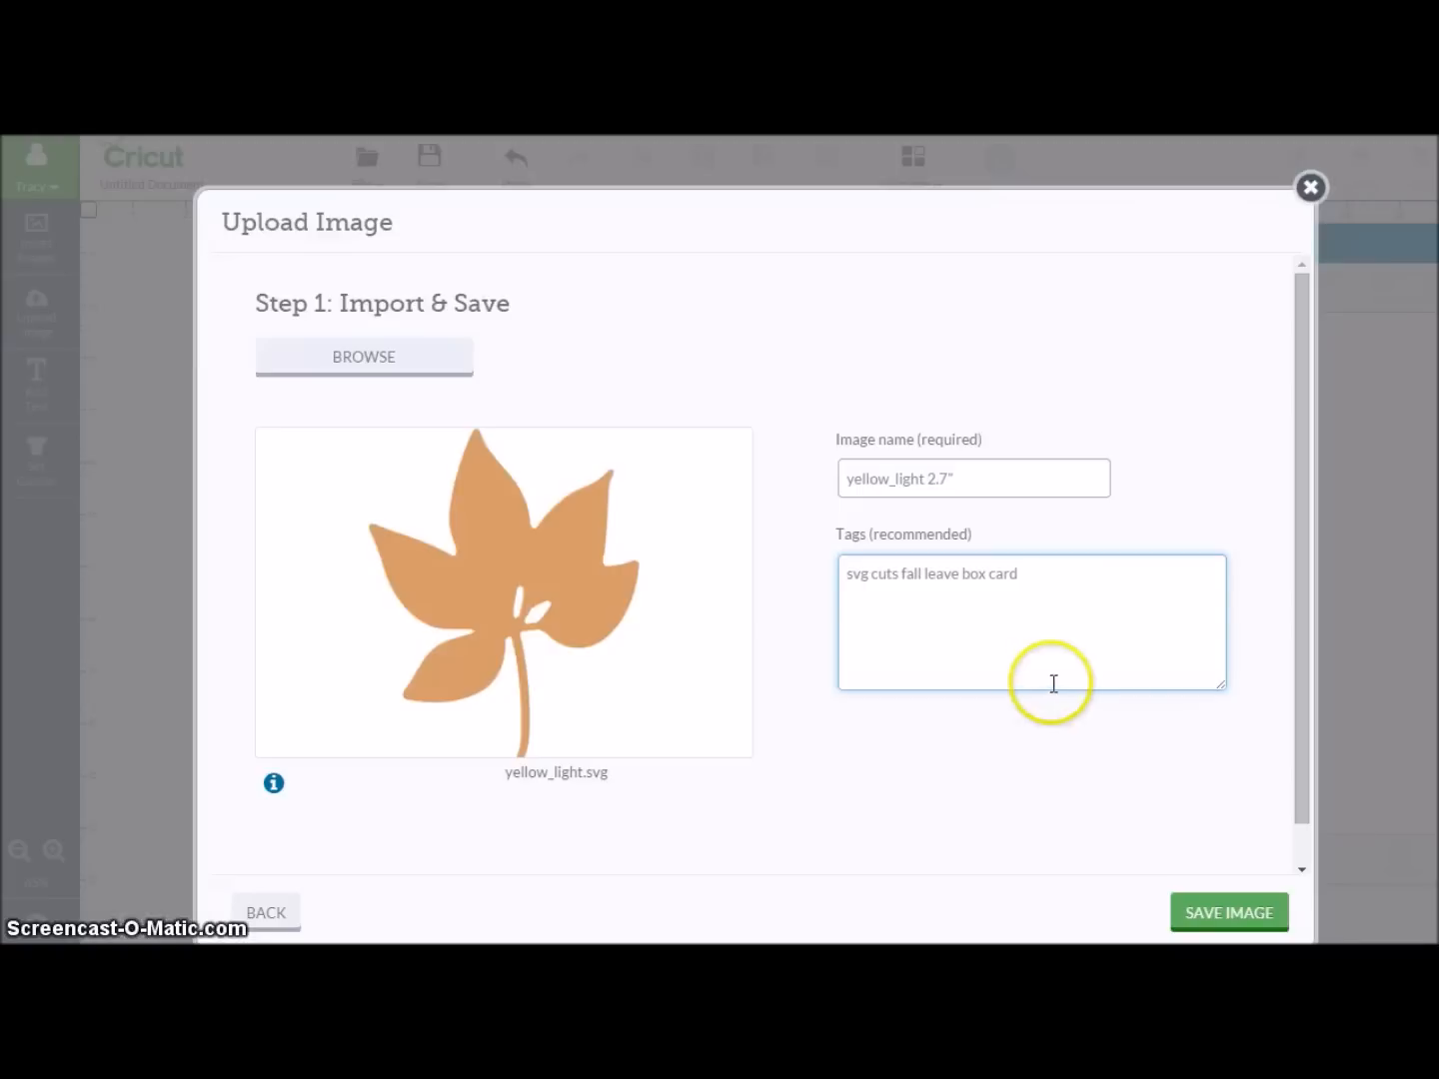
pyautogui.click(1200, 919)
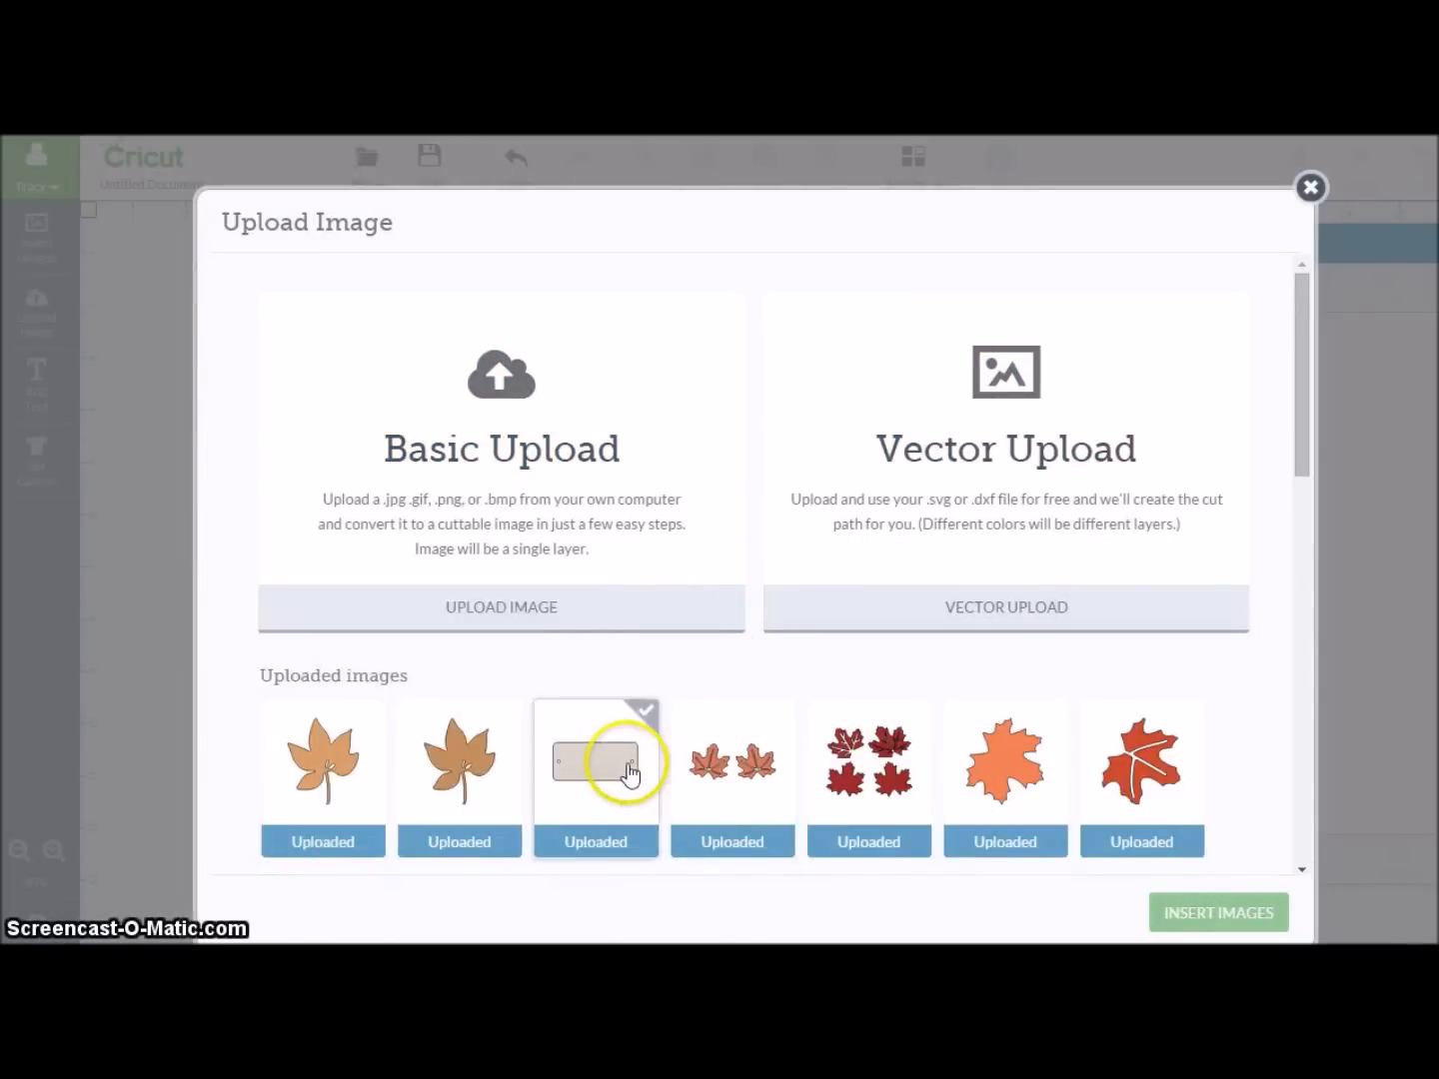
# - Select all seven images in the first row of uploaded images, from yellow_light 2.7" to the red-orange veined leaf
pyautogui.moveTo(625, 766)
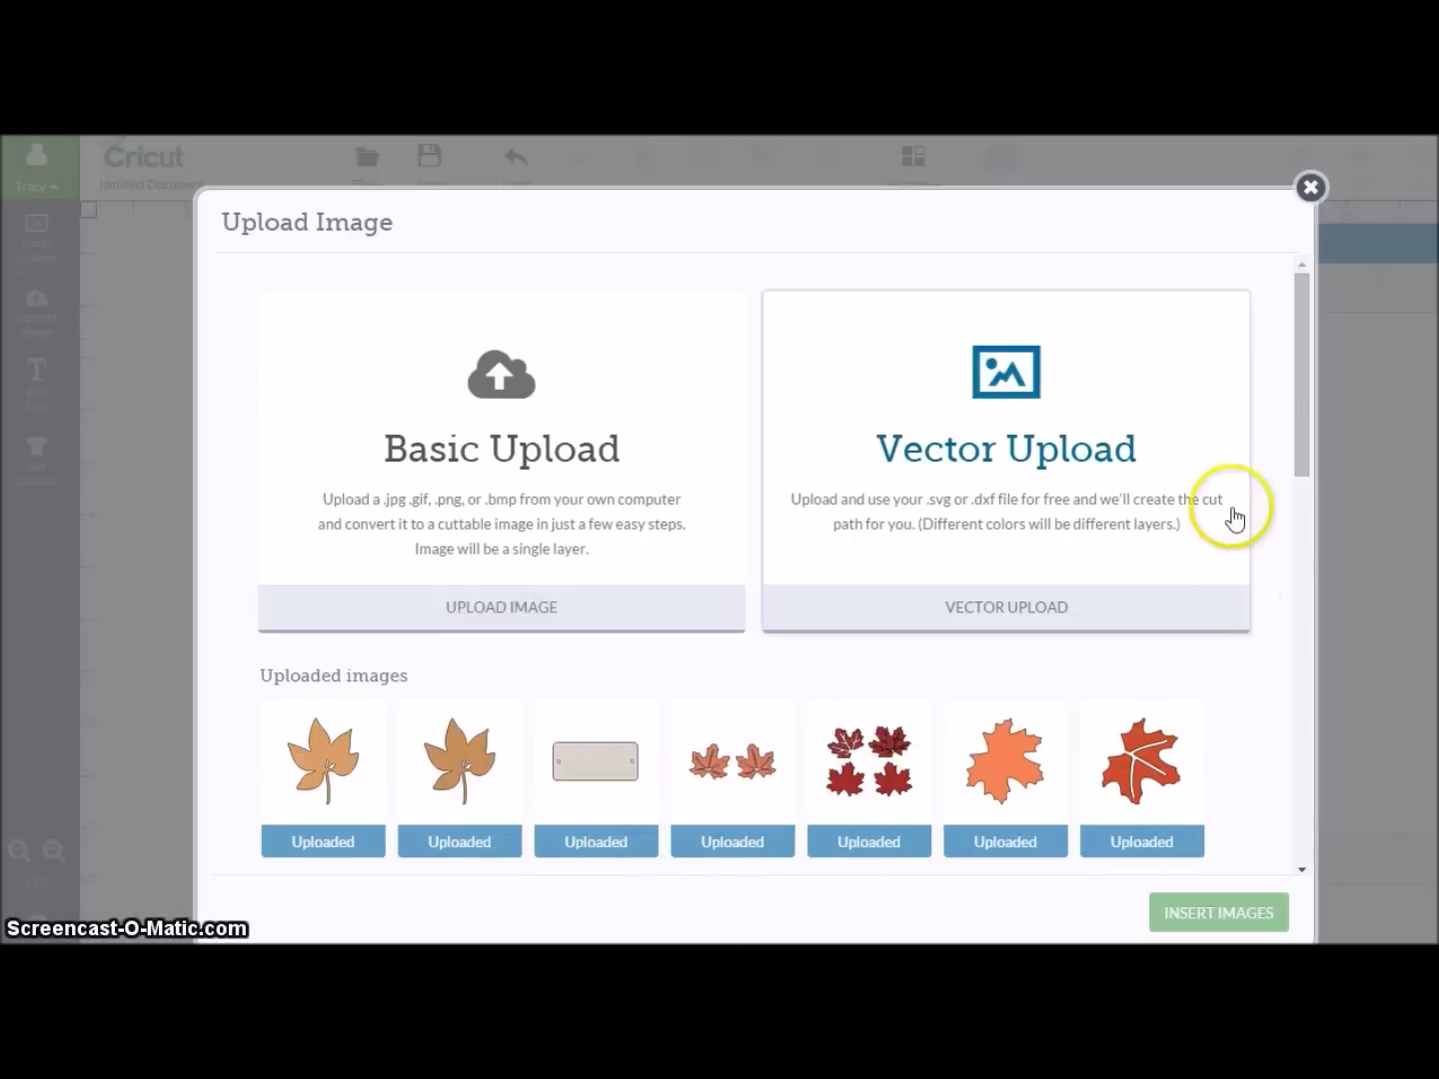
pyautogui.moveTo(1305, 433); pyautogui.dragTo(1312, 508)
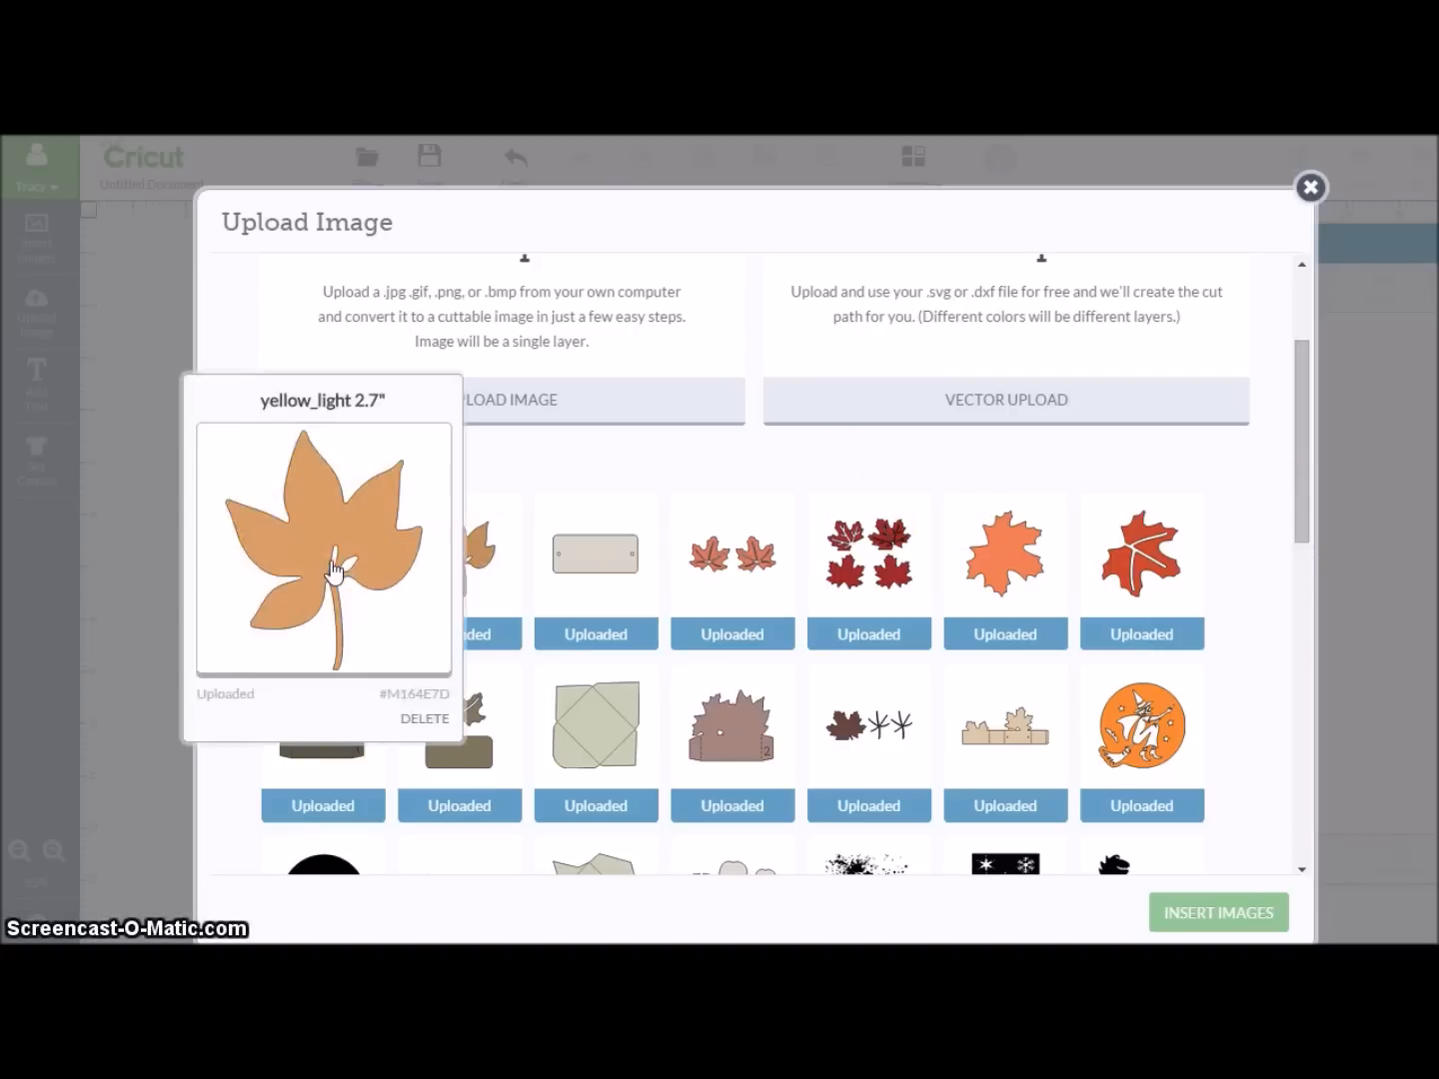
pyautogui.click(333, 571)
pyautogui.click(506, 554)
pyautogui.click(600, 562)
pyautogui.click(767, 554)
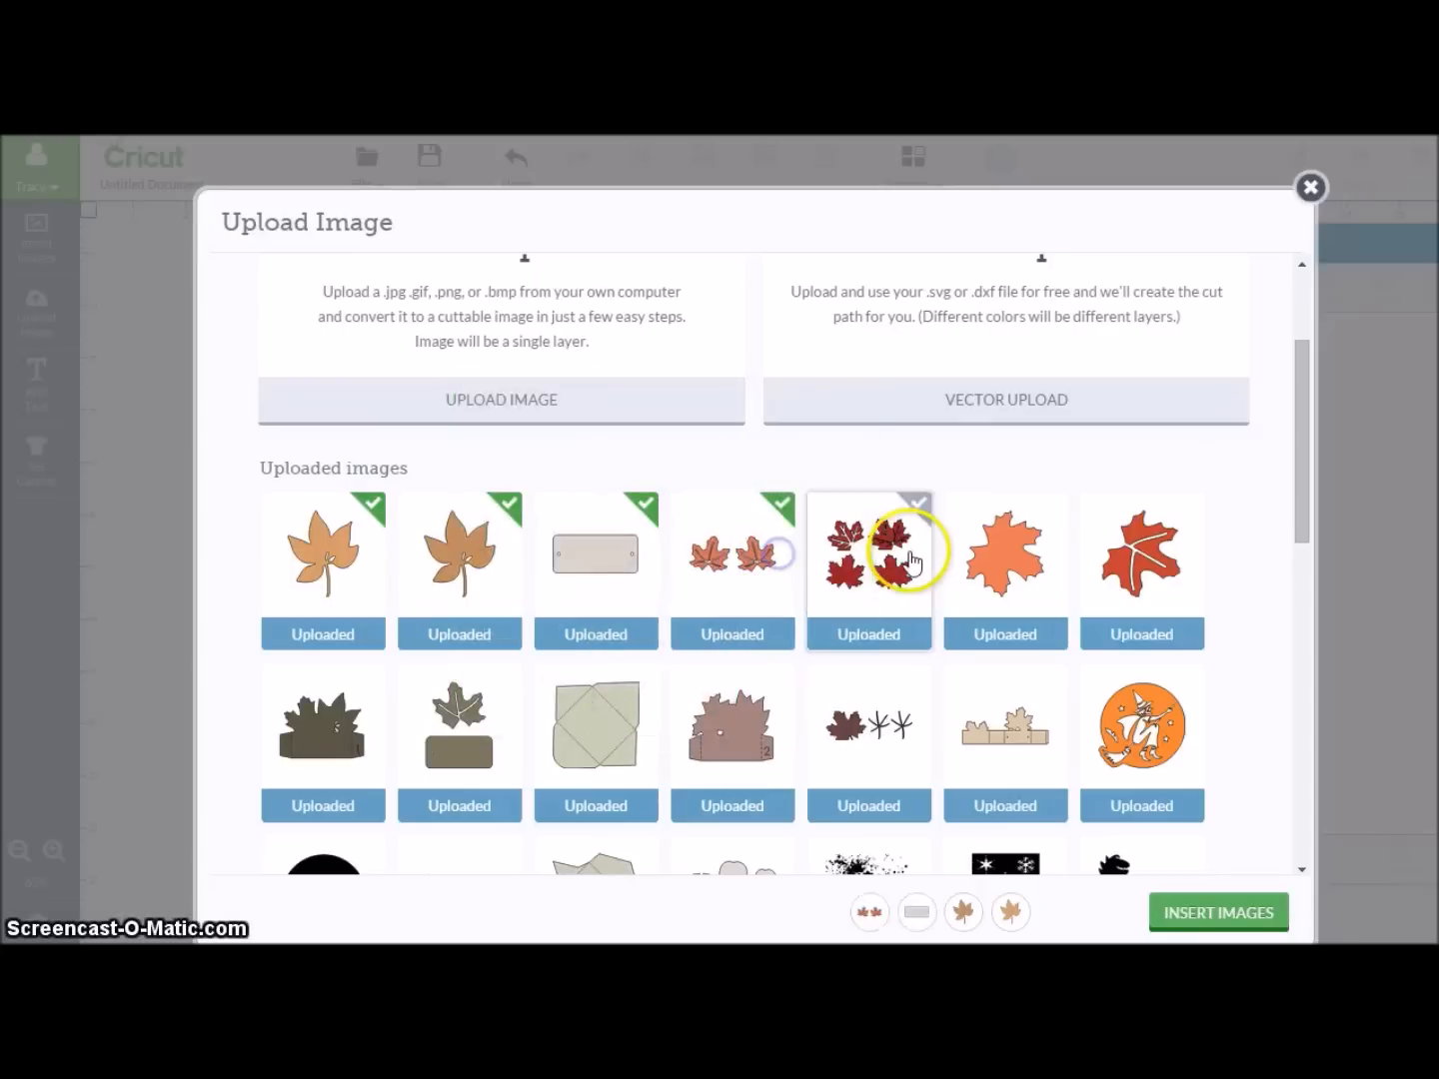
pyautogui.click(907, 555)
pyautogui.click(1043, 548)
pyautogui.click(1179, 553)
# - Add the six box card pieces in the second row, excluding the orange witch image, and insert all selected images on the canvas
pyautogui.click(989, 717)
pyautogui.click(851, 716)
pyautogui.click(712, 709)
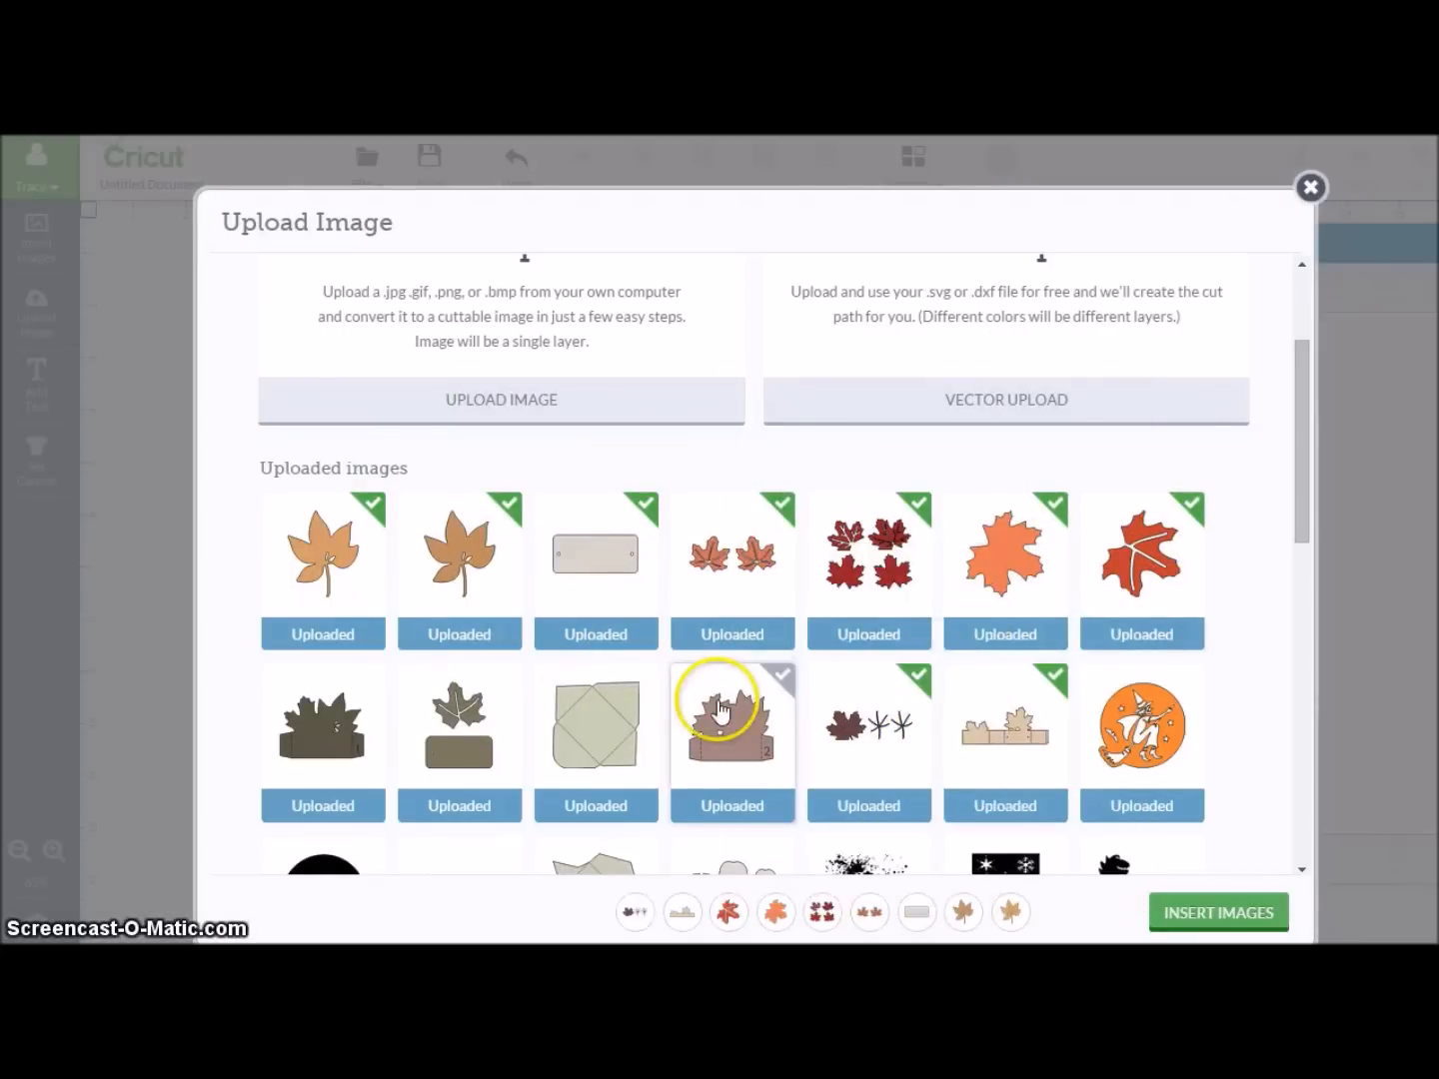
pyautogui.click(575, 727)
pyautogui.click(458, 722)
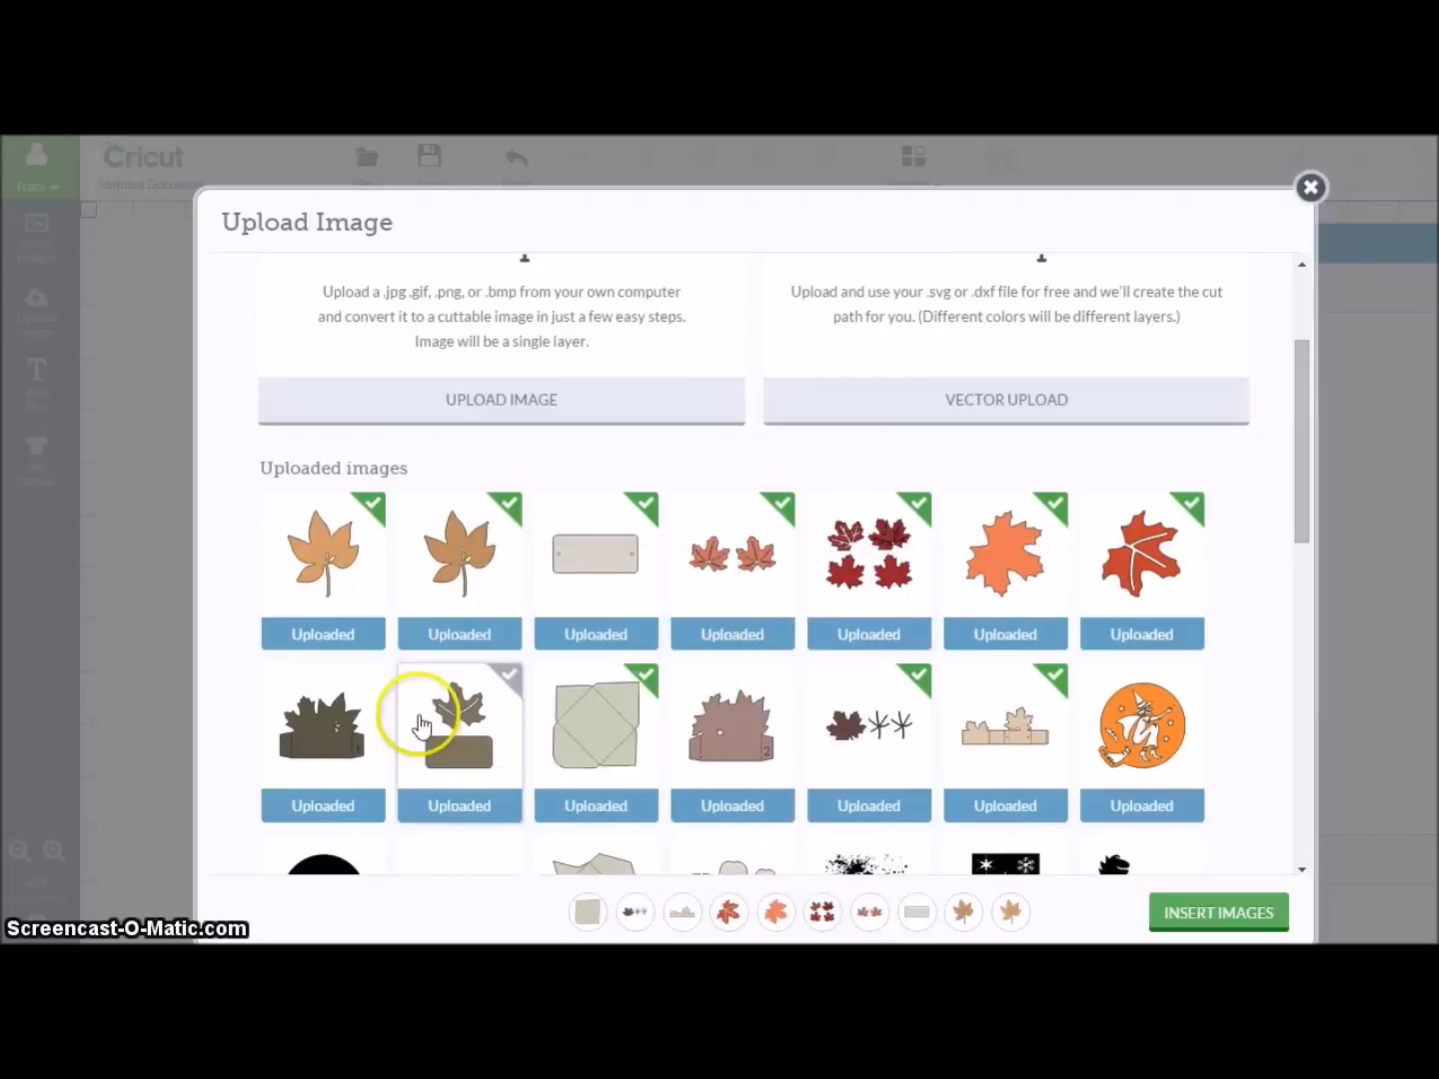
pyautogui.click(295, 719)
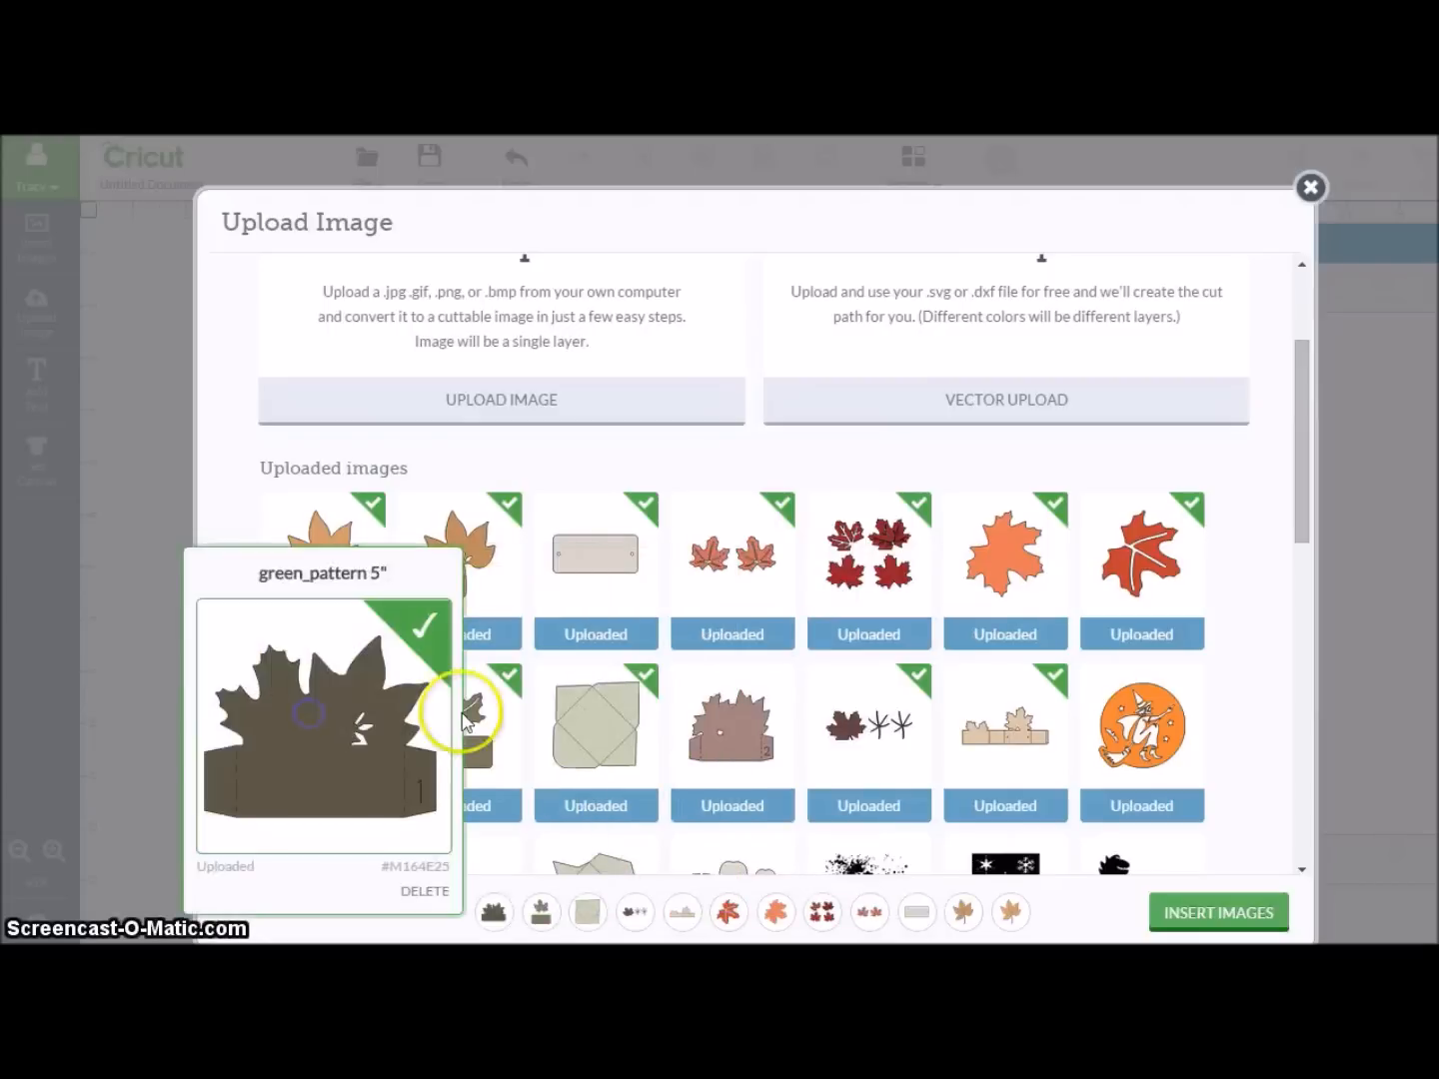
pyautogui.click(789, 721)
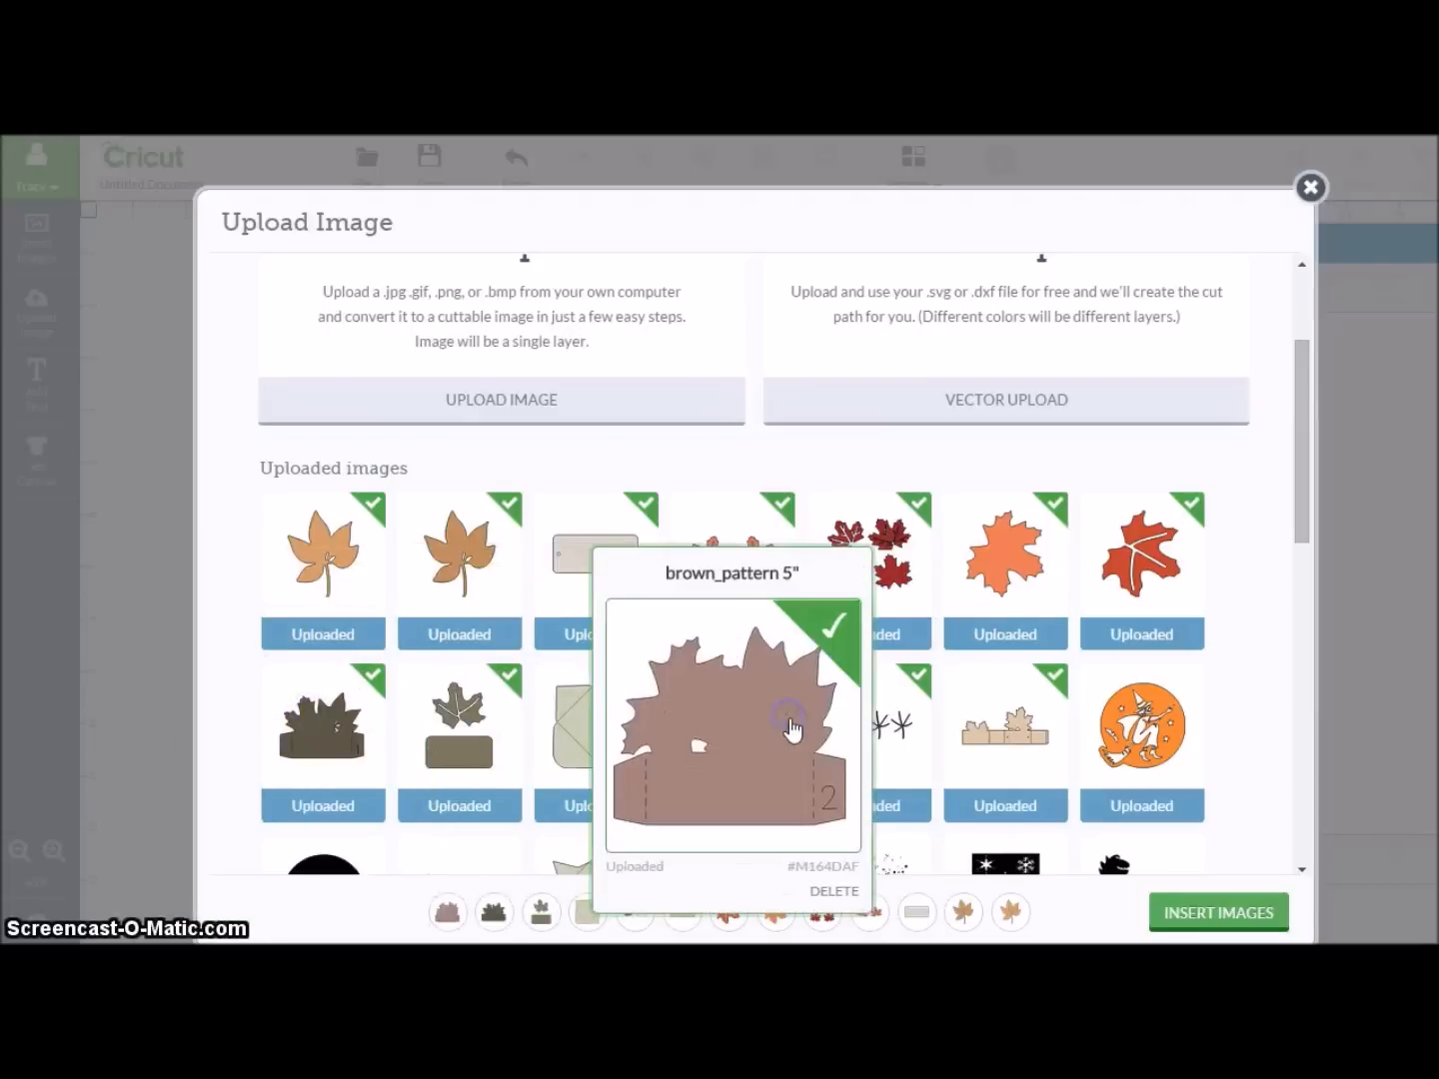
pyautogui.click(1231, 915)
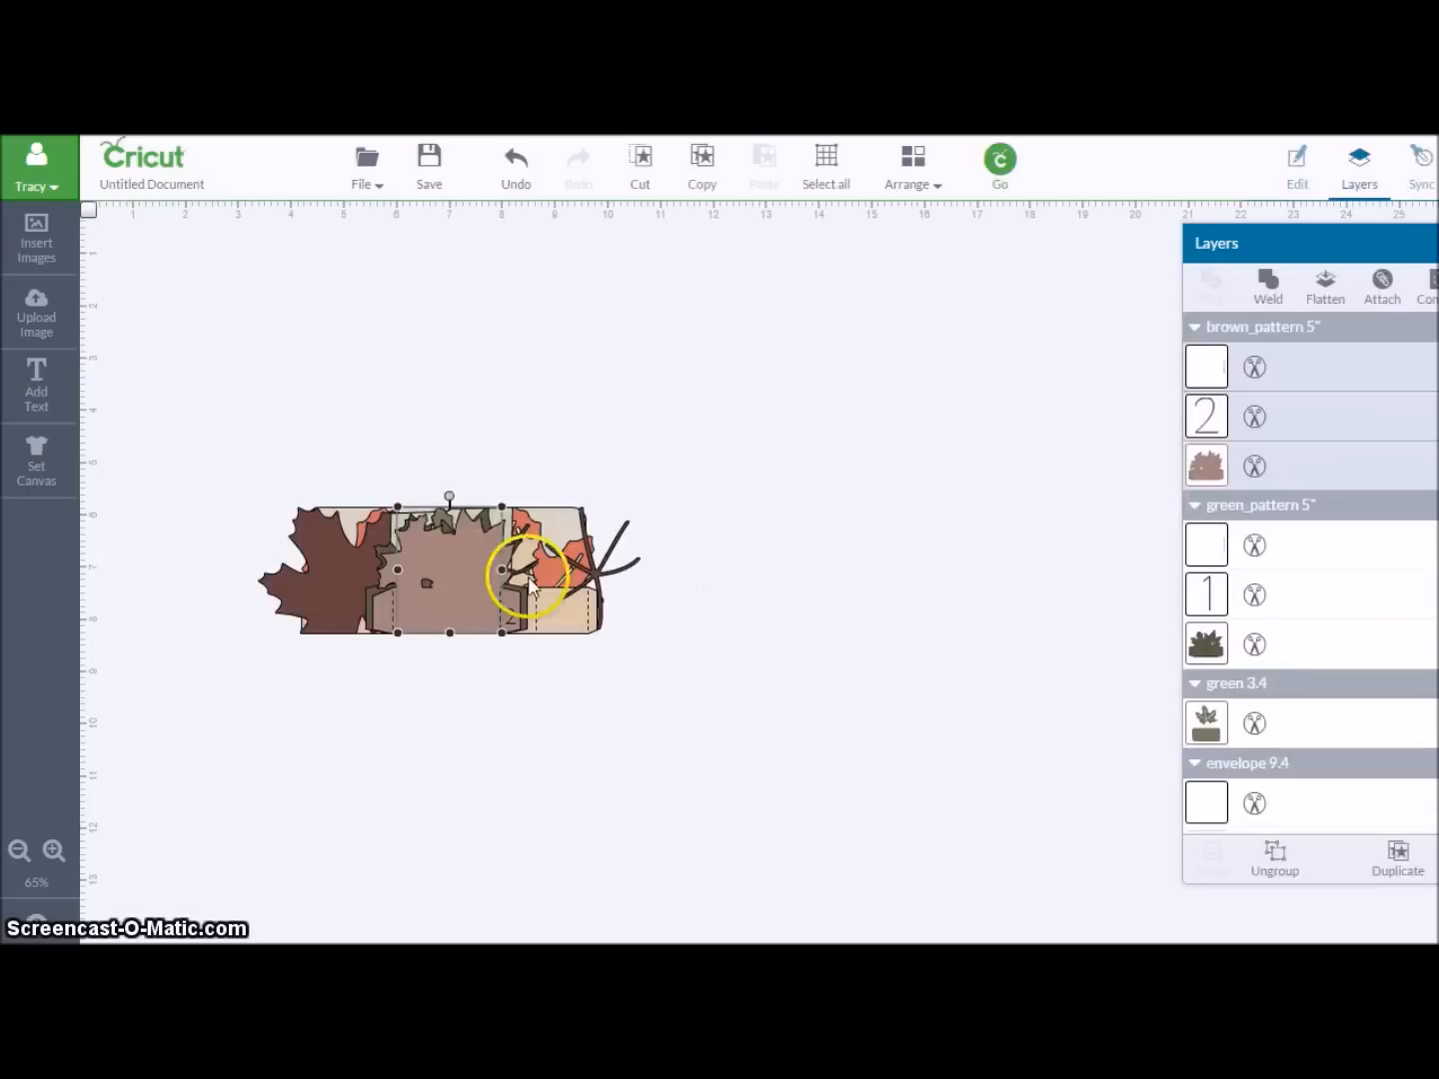
# - Separate the brown_pattern, green_pattern, green and envelope pieces from the stack, spreading them to open areas around the canvas
pyautogui.moveTo(478, 586); pyautogui.dragTo(739, 379)
pyautogui.click(505, 558)
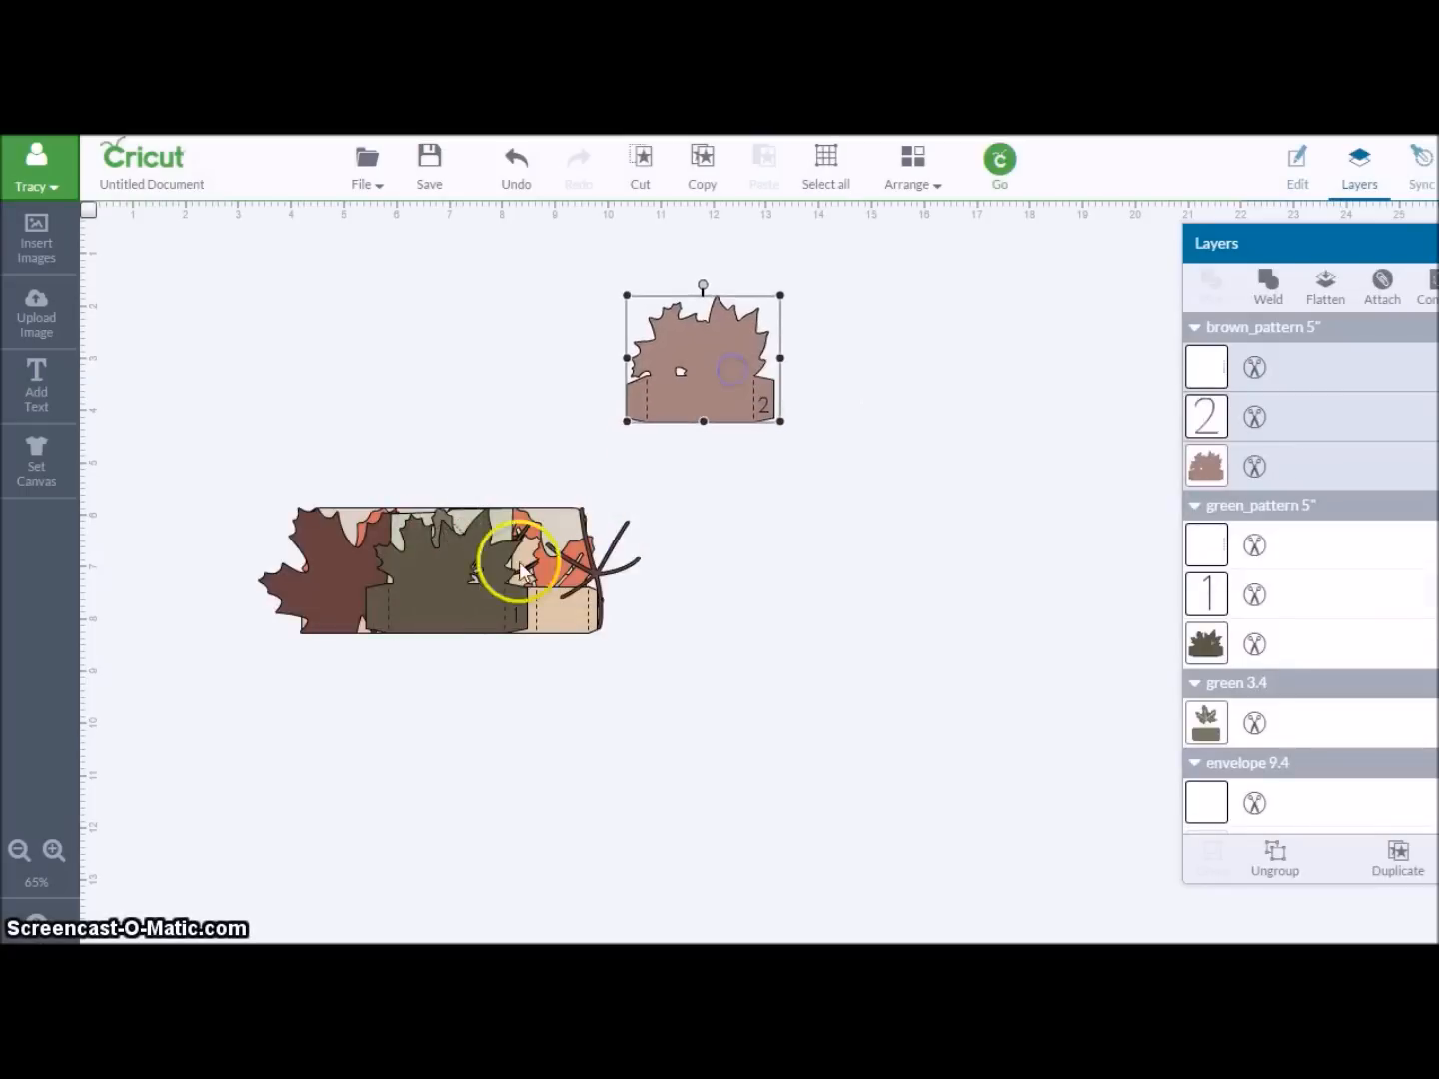
pyautogui.moveTo(491, 652); pyautogui.dragTo(724, 899)
pyautogui.moveTo(426, 602); pyautogui.dragTo(294, 841)
pyautogui.moveTo(462, 595); pyautogui.dragTo(332, 330)
# - Move the brown leaf with its stems and the tan box piece to the canvas's lower right, and offset the red-orange veined leaf
pyautogui.moveTo(401, 585); pyautogui.dragTo(1057, 939)
pyautogui.moveTo(505, 611); pyautogui.dragTo(928, 861)
pyautogui.moveTo(481, 563); pyautogui.dragTo(562, 616)
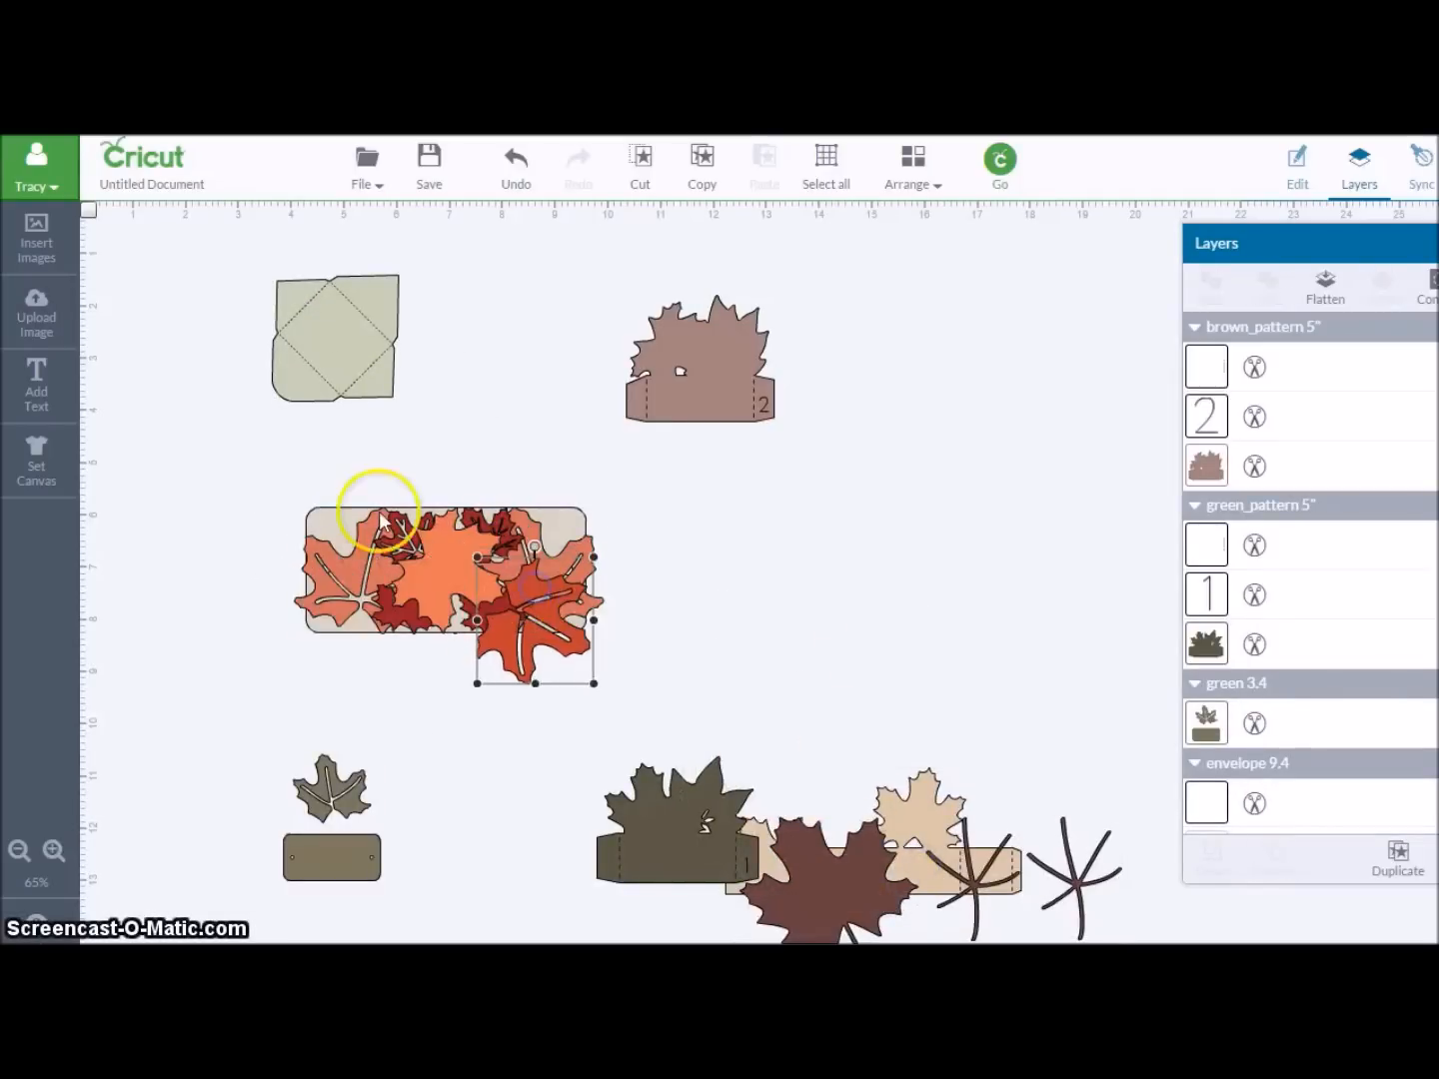
# - Select the remaining stacked leaves and tag together and move them to the canvas's lower right, over the tan box piece
pyautogui.click(376, 504)
pyautogui.moveTo(256, 476); pyautogui.dragTo(660, 751)
pyautogui.moveTo(509, 583); pyautogui.dragTo(1070, 820)
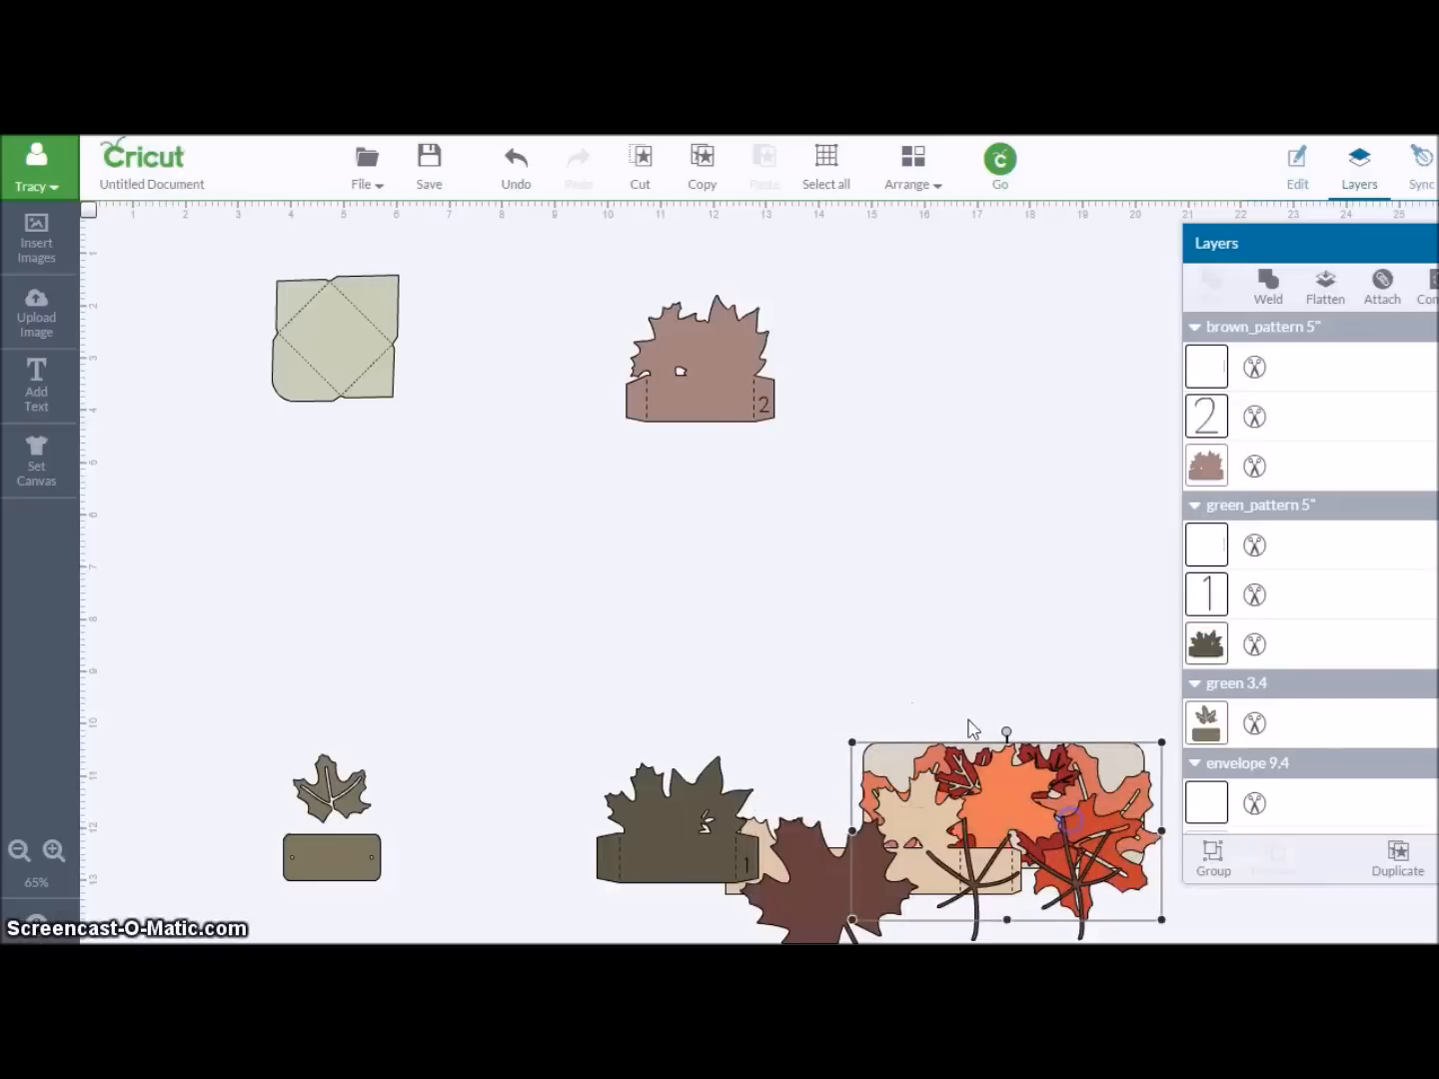
# - Set the envelope piece's width to 9.4 in with its proportions locked
pyautogui.click(297, 376)
pyautogui.moveTo(1285, 247); pyautogui.dragTo(1174, 230)
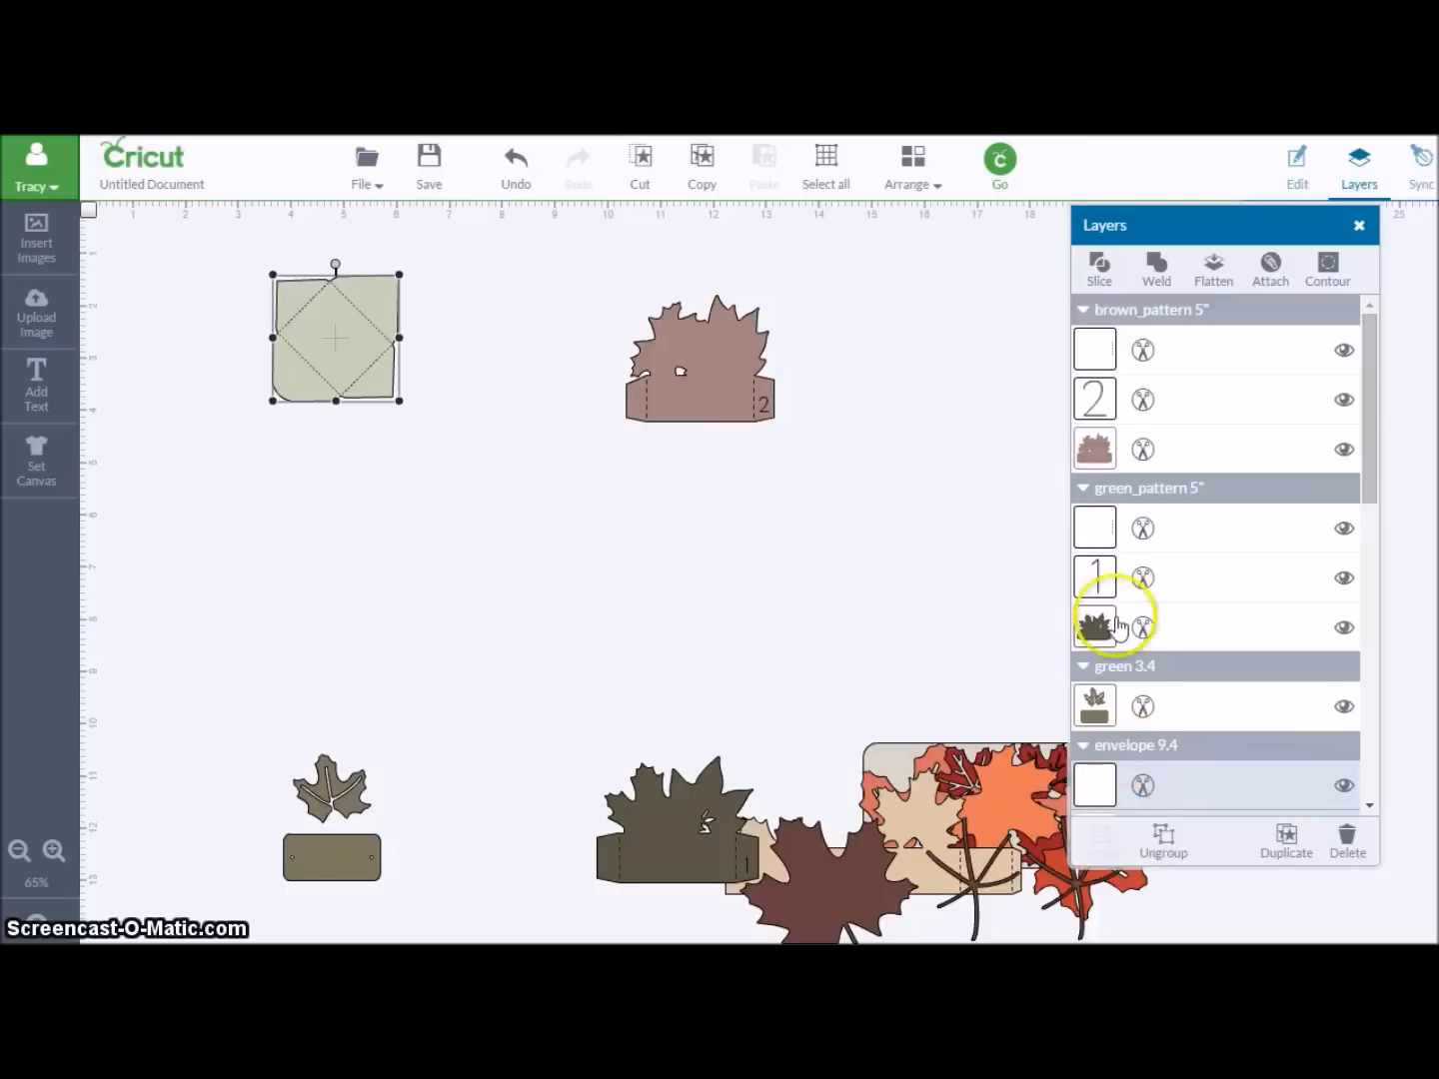
pyautogui.click(335, 366)
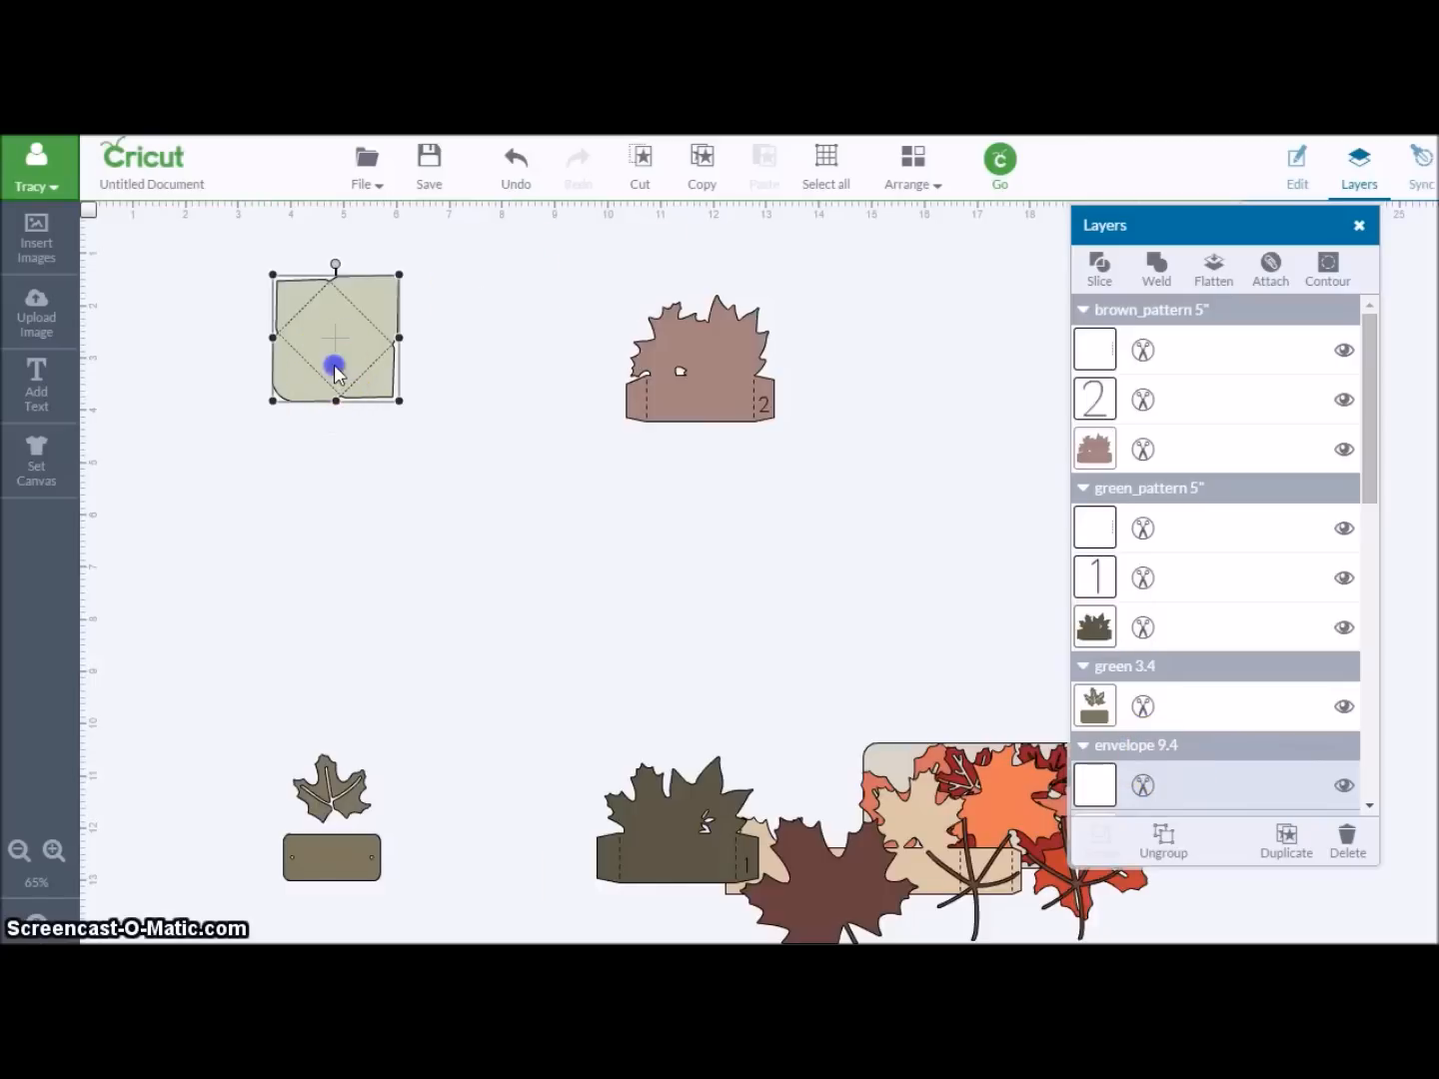
pyautogui.click(1295, 160)
pyautogui.click(1300, 344)
pyautogui.moveTo(1300, 345); pyautogui.dragTo(1205, 342)
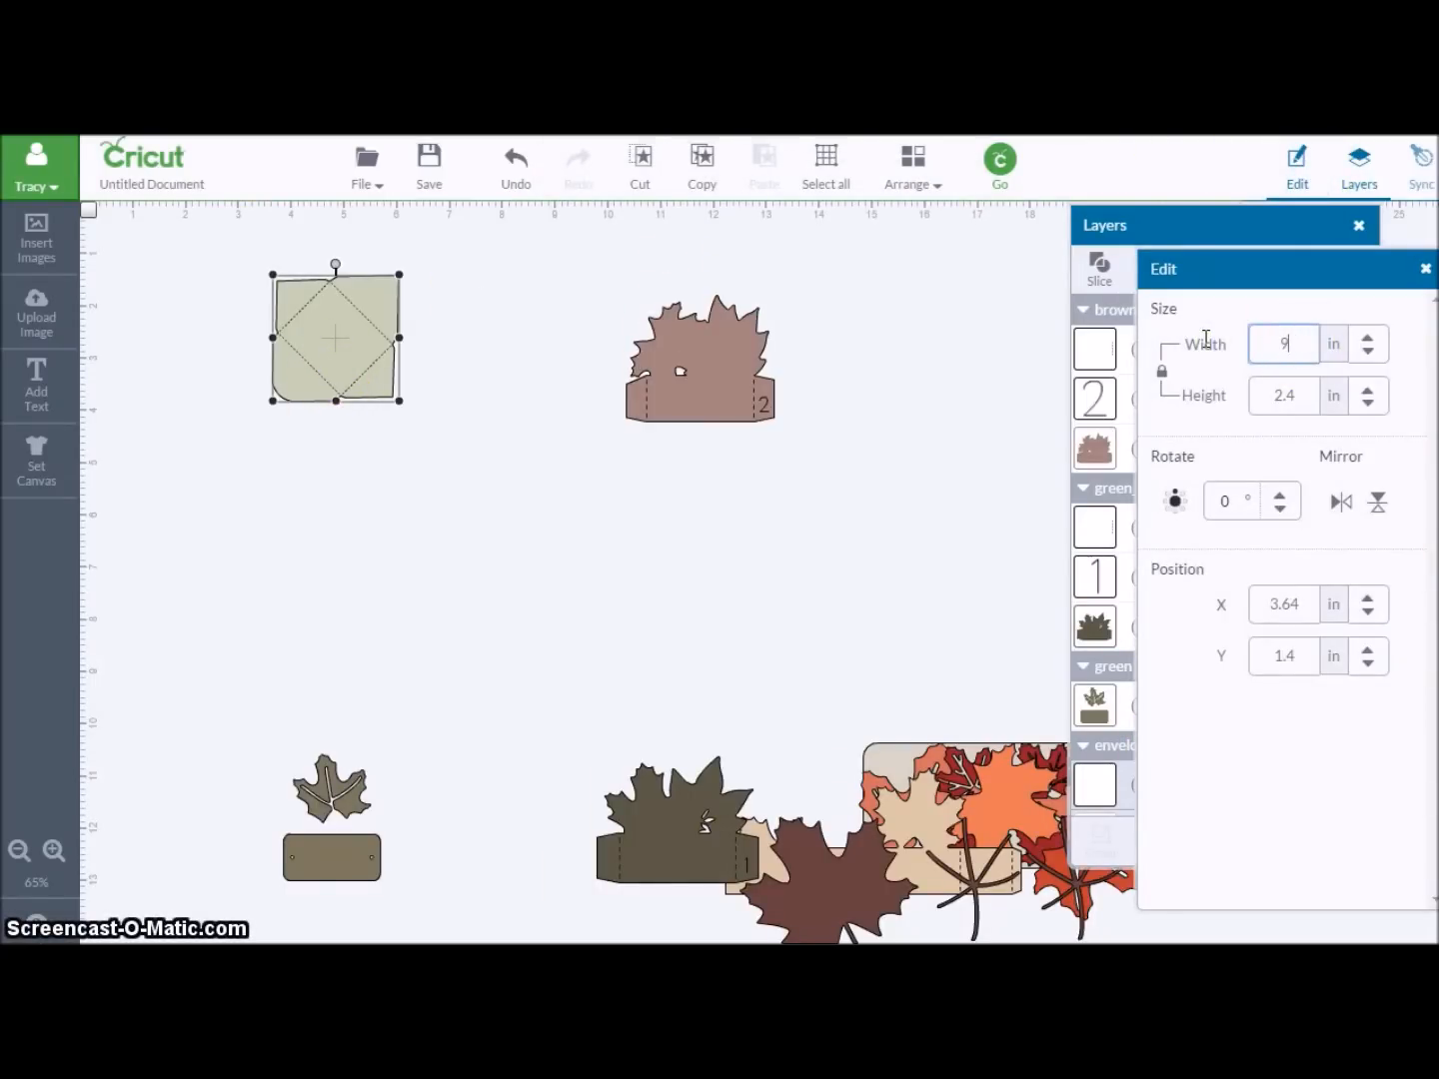
pyautogui.press('Return')
# - Move the brown_pattern piece clear of the enlarged envelope and position the envelope at about X 3.96 in, Y 0.39 in
pyautogui.click(690, 498)
pyautogui.moveTo(689, 355); pyautogui.dragTo(1015, 517)
pyautogui.moveTo(598, 632); pyautogui.dragTo(619, 559)
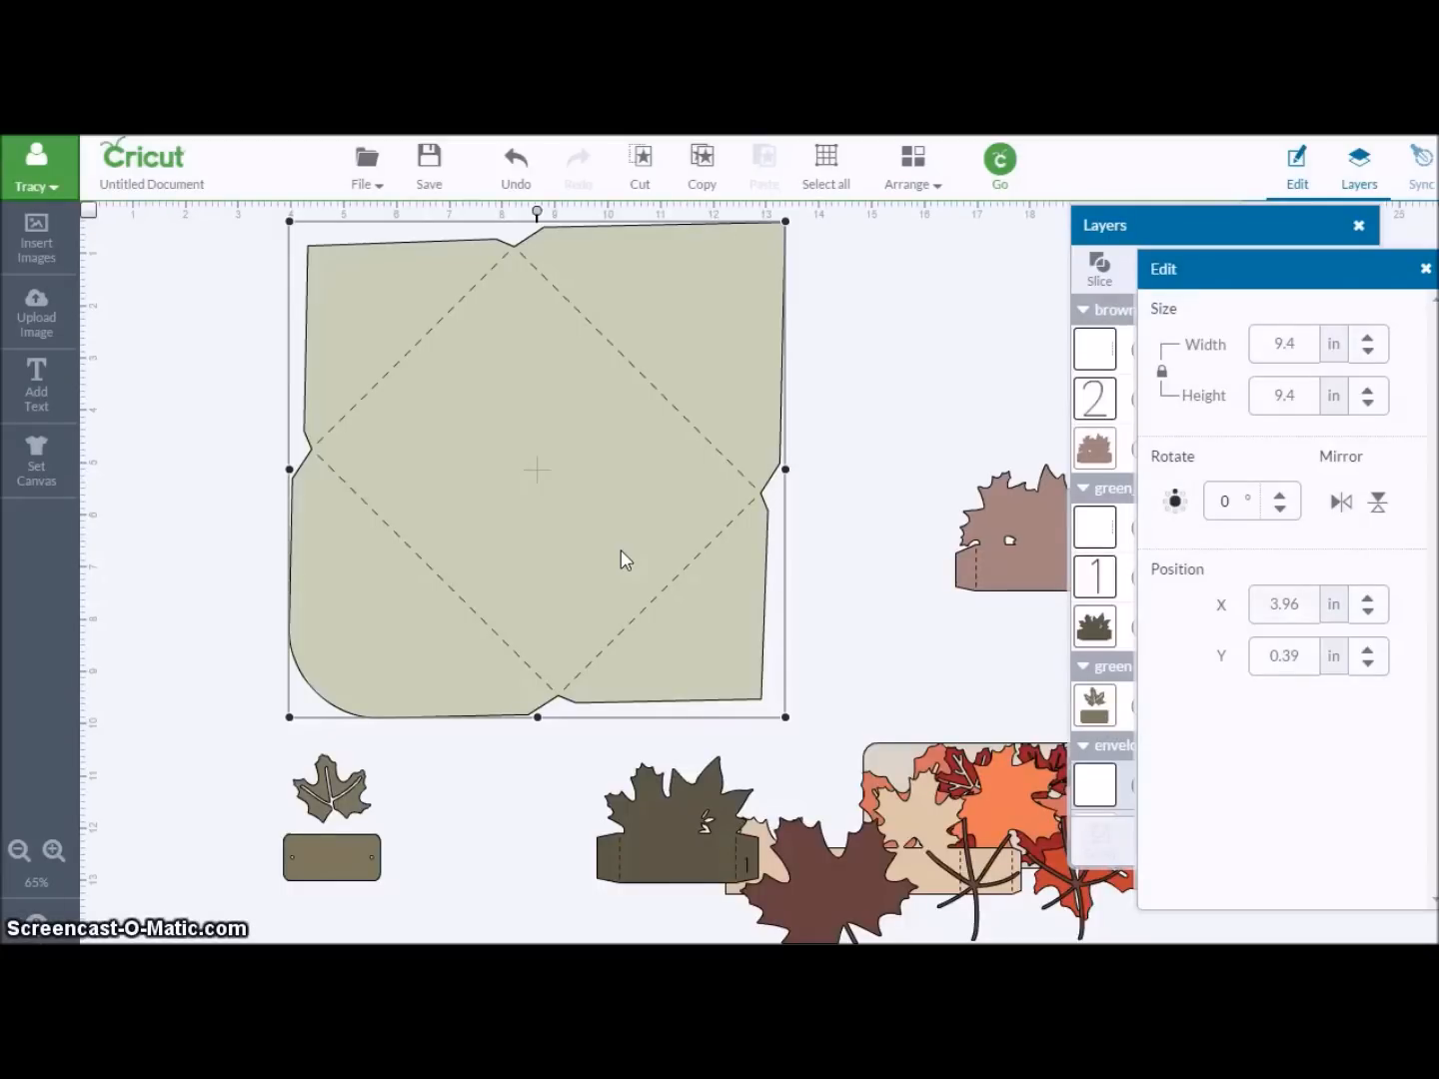
pyautogui.press('F11')
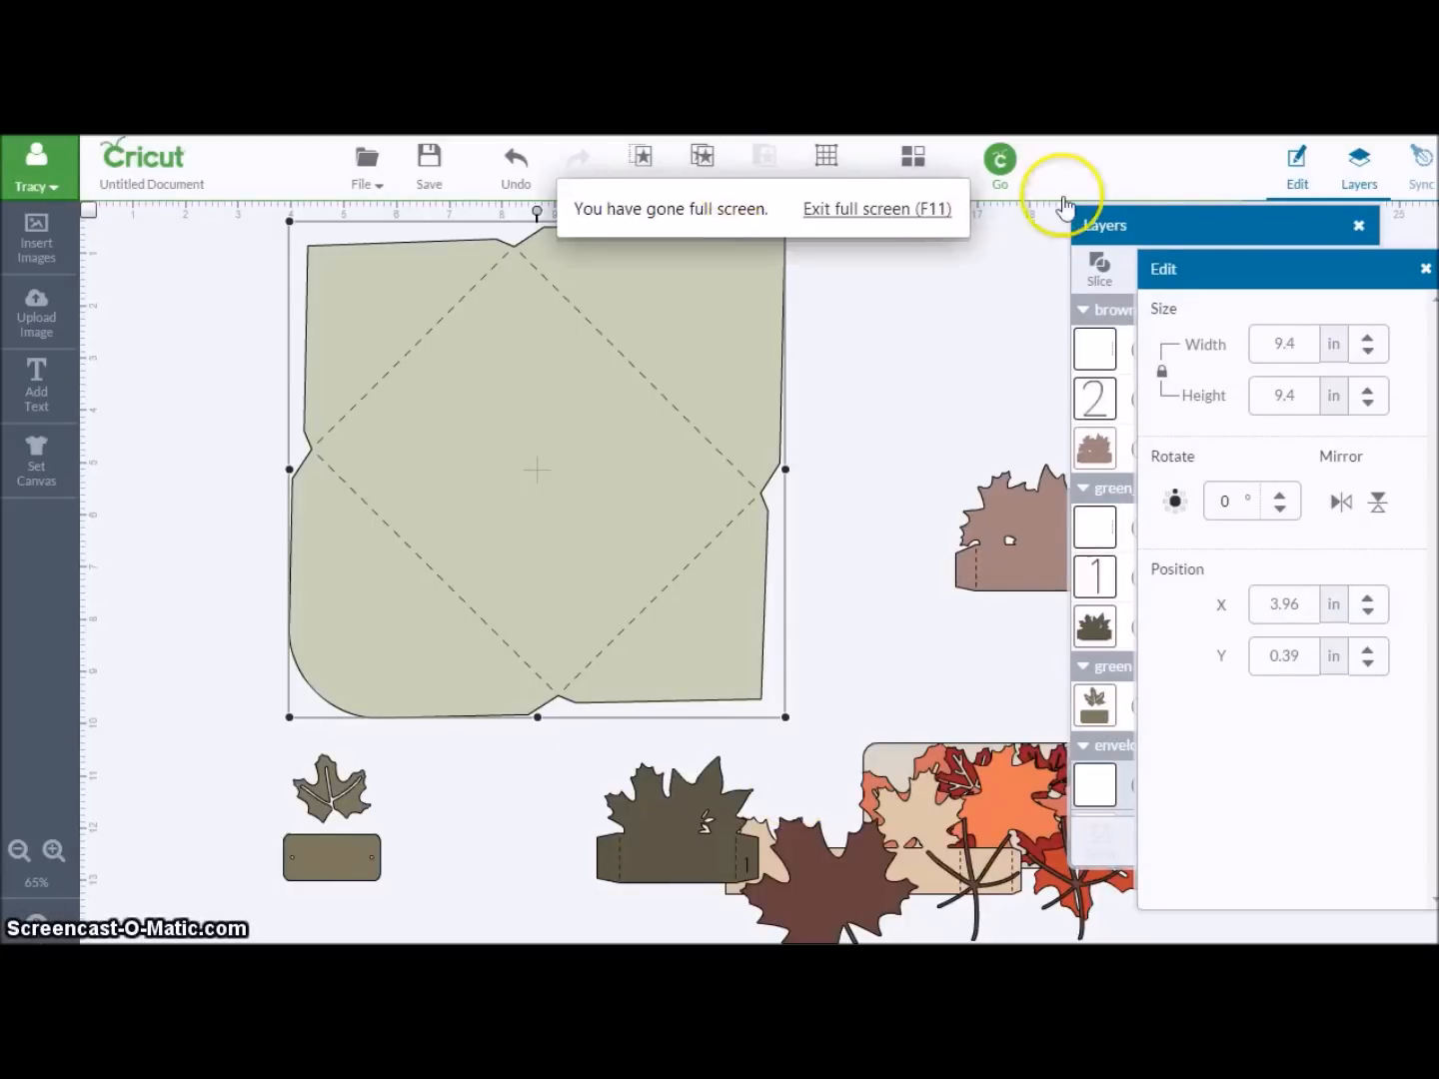
# - Change the line type of the envelope's fold-line layer from Cut to Score
pyautogui.click(1134, 228)
pyautogui.moveTo(1367, 499); pyautogui.dragTo(1372, 553)
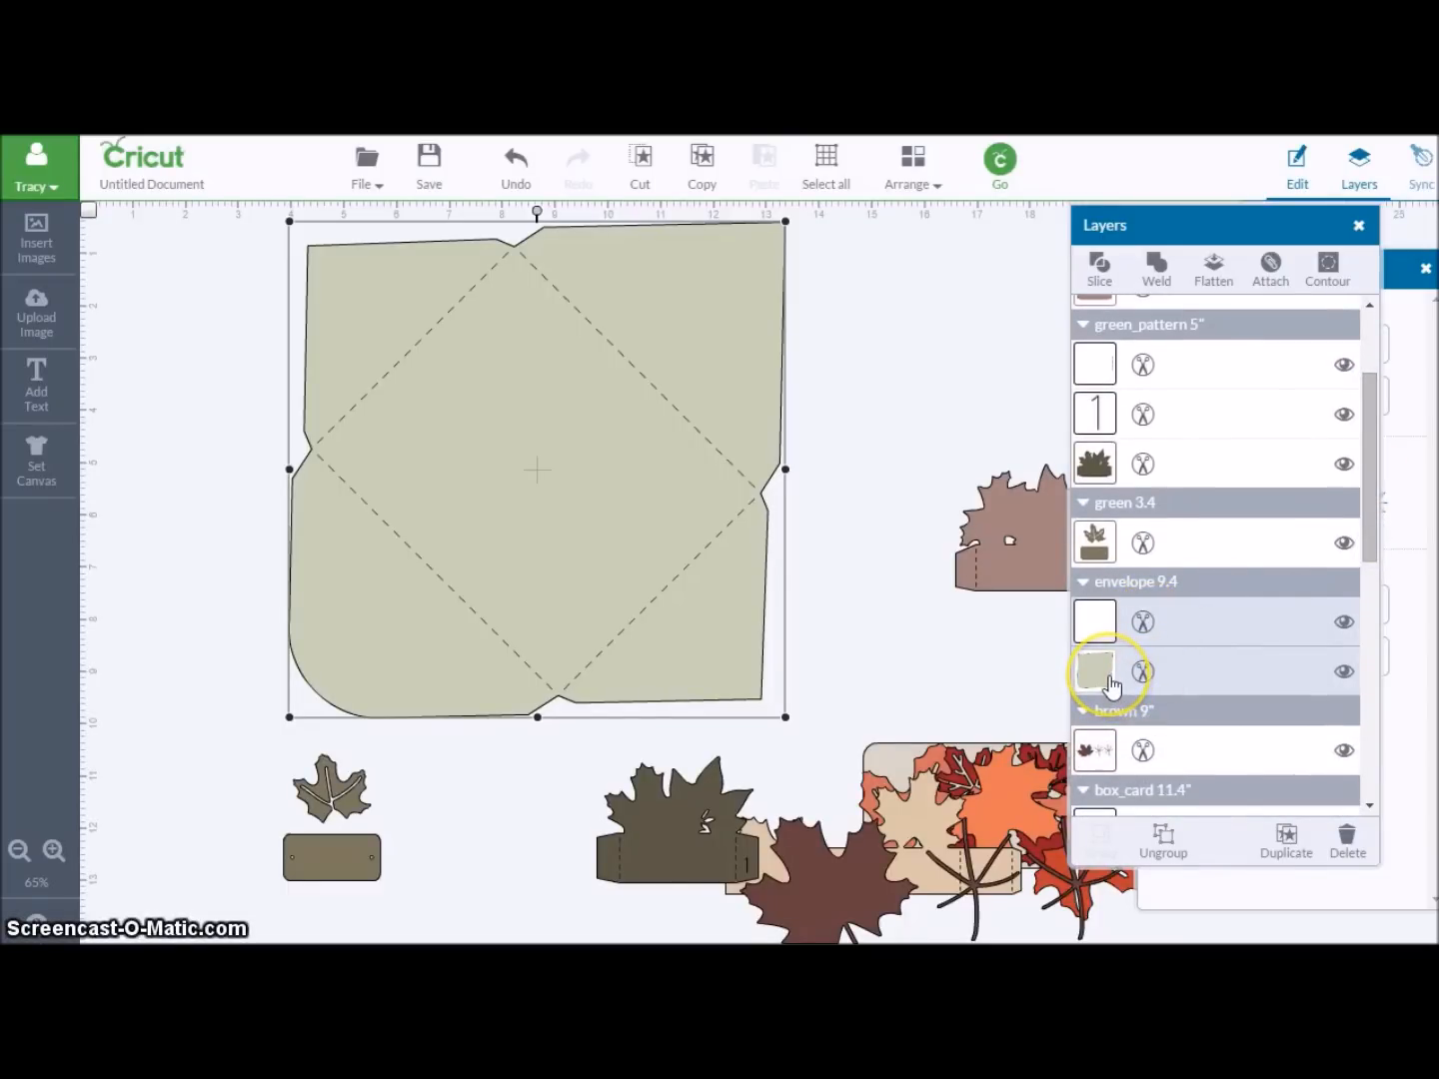
pyautogui.click(1104, 626)
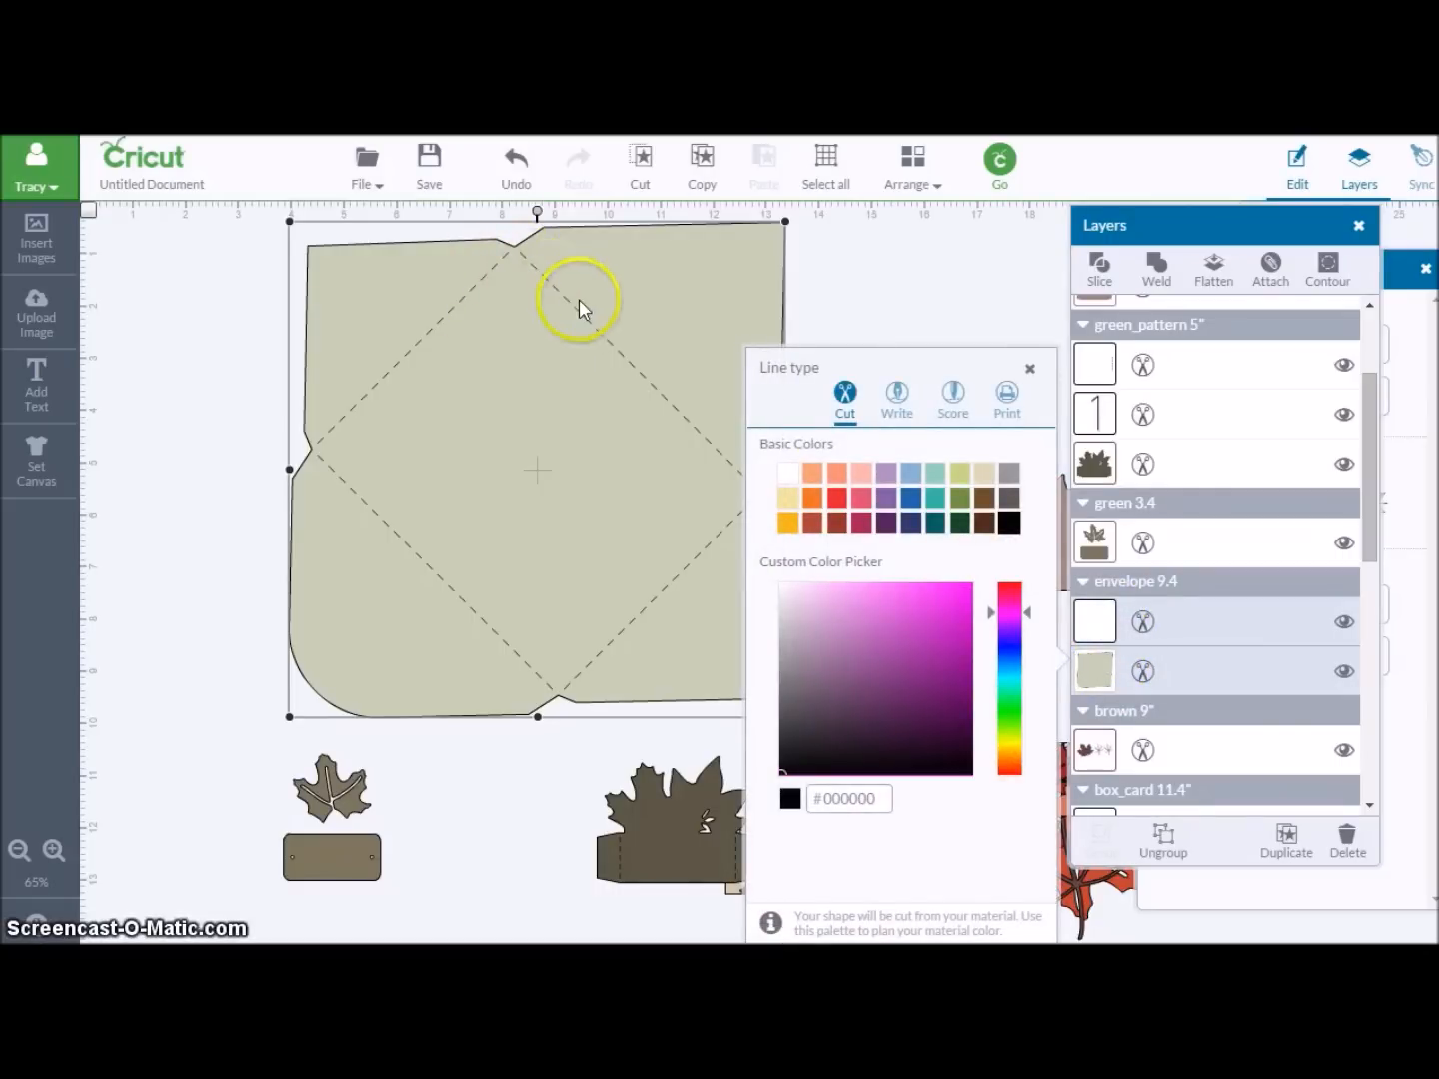
pyautogui.click(1089, 628)
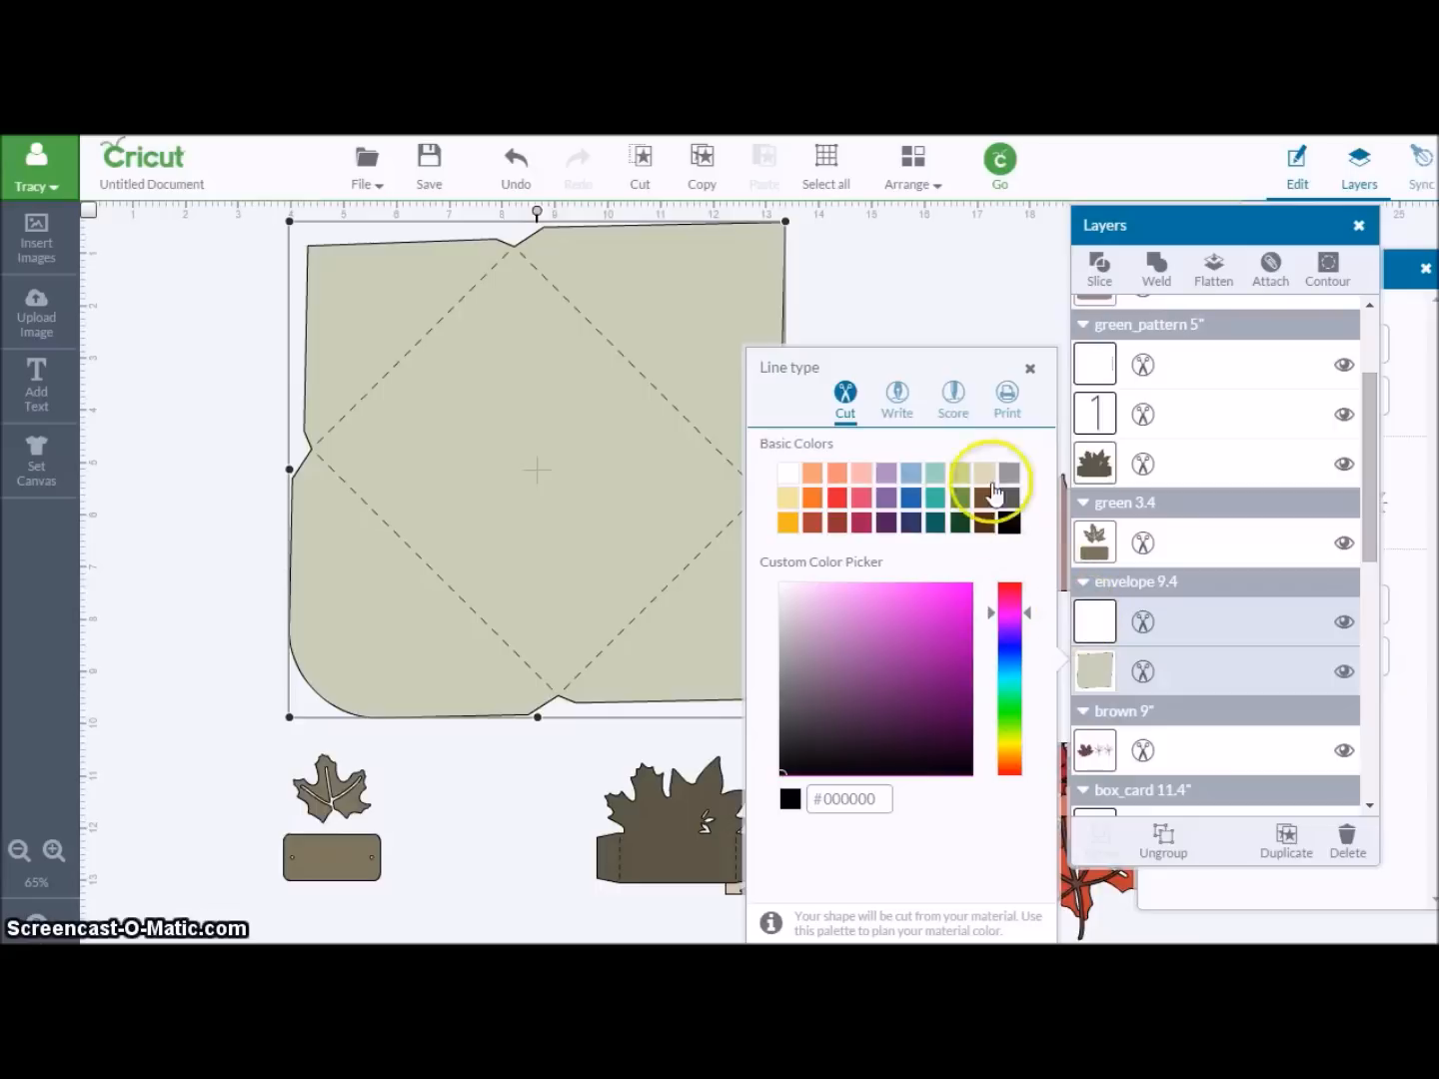
pyautogui.click(952, 396)
pyautogui.click(850, 283)
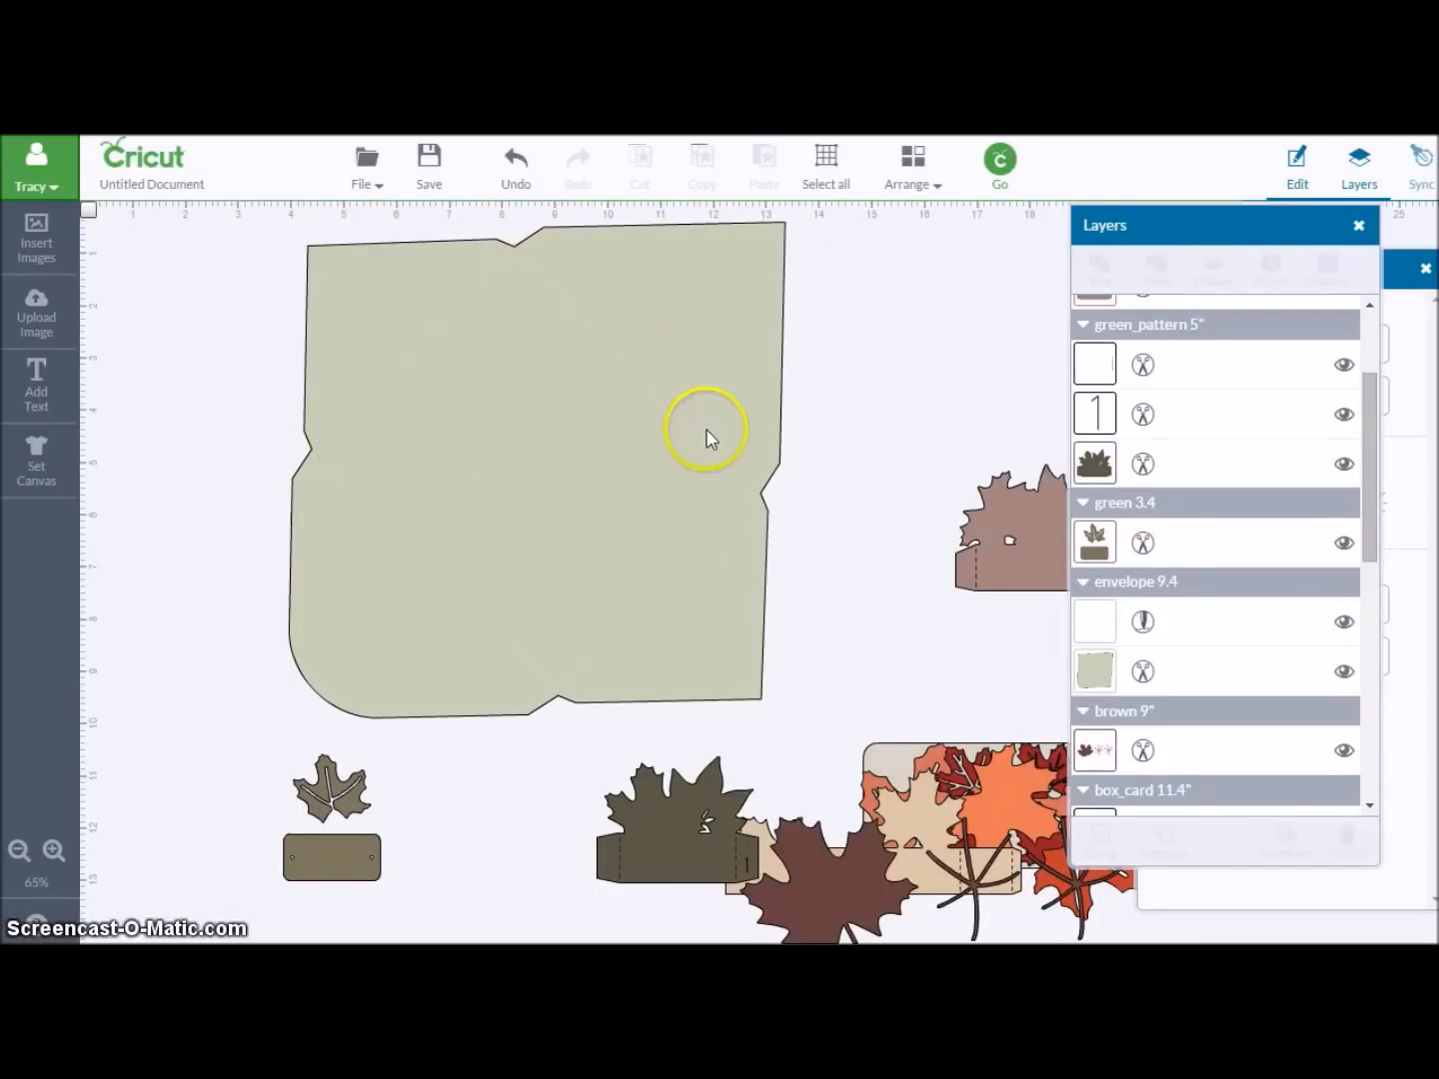
# - Attach the envelope's score lines to its cut shape
pyautogui.click(746, 481)
pyautogui.click(636, 311)
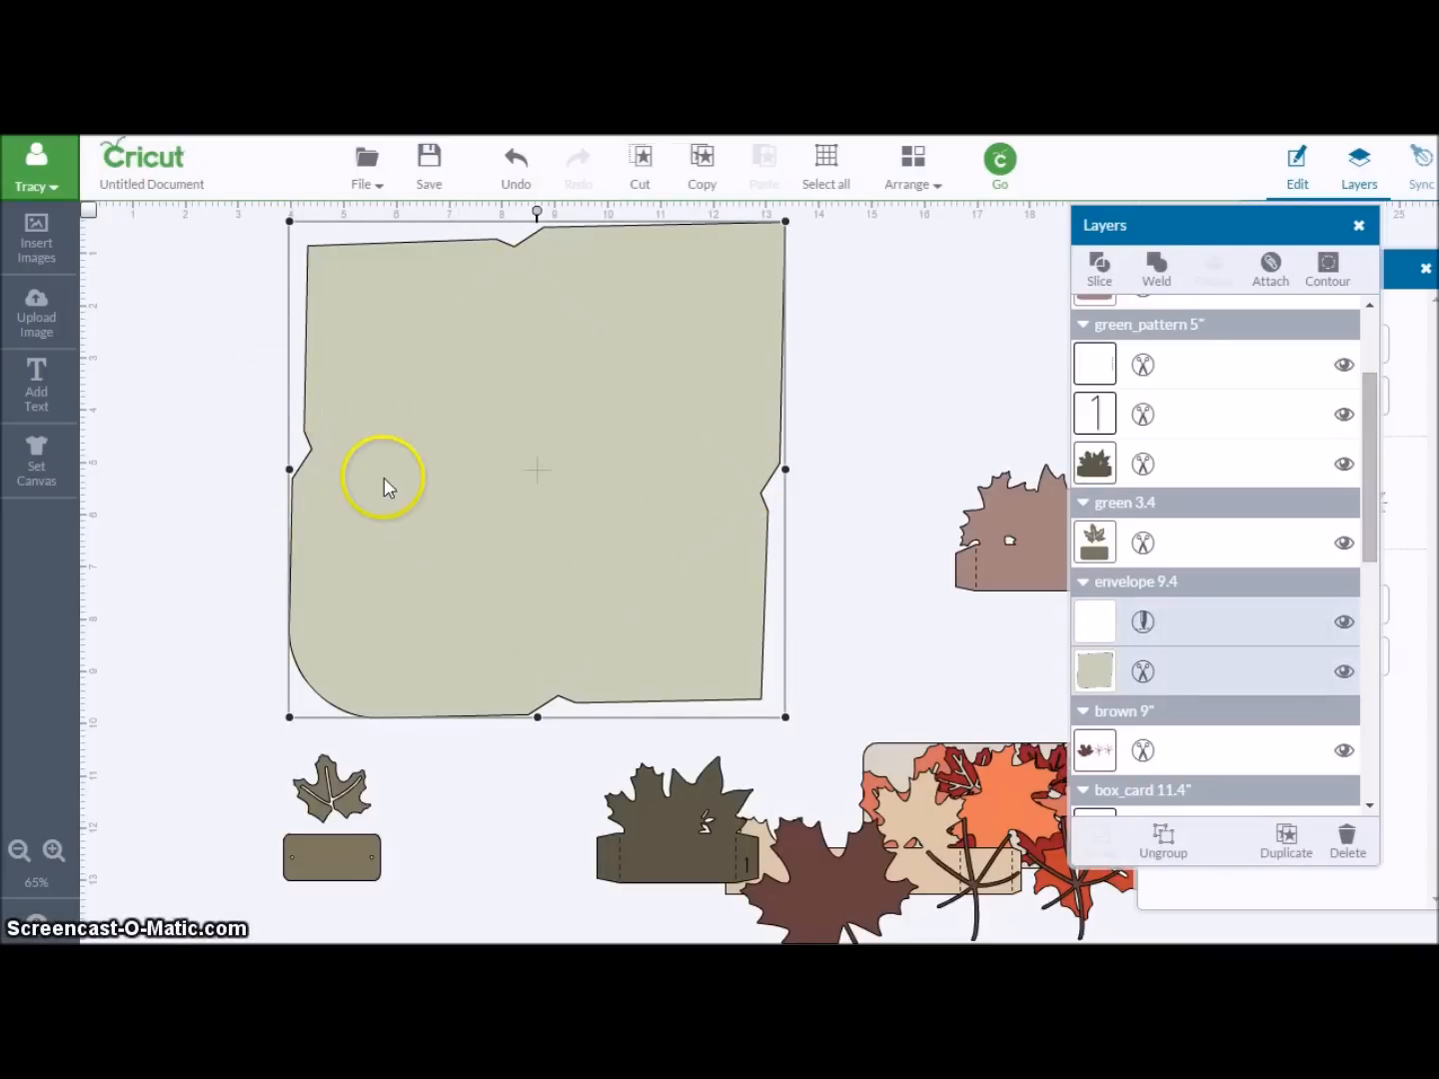
pyautogui.click(1266, 274)
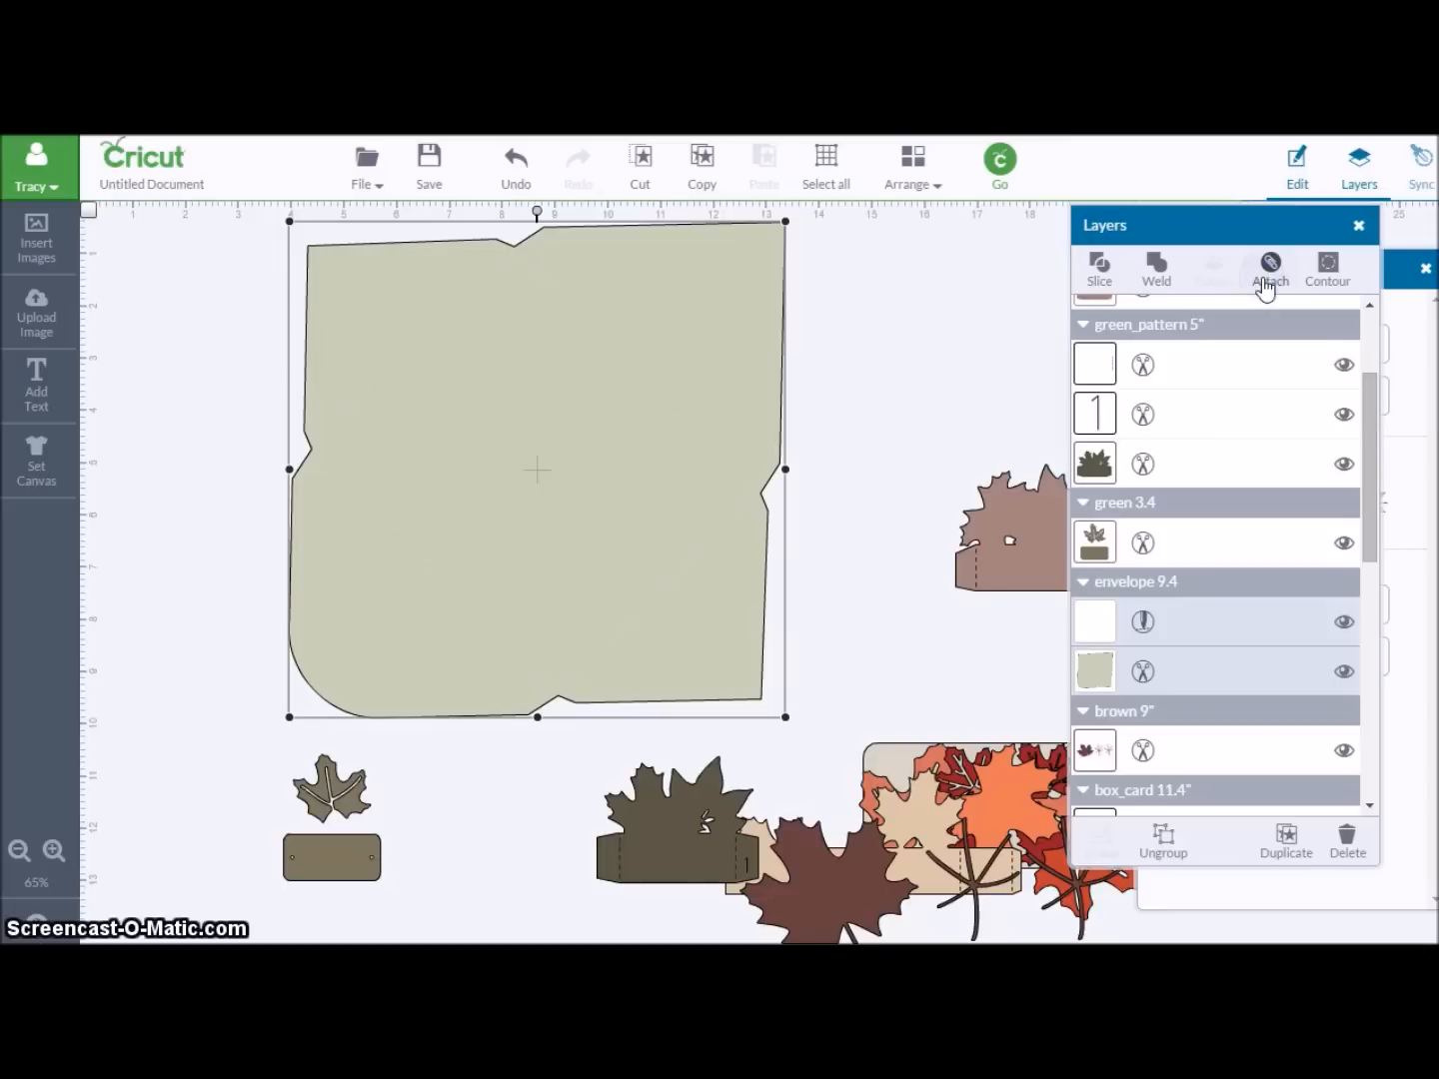
pyautogui.click(1268, 278)
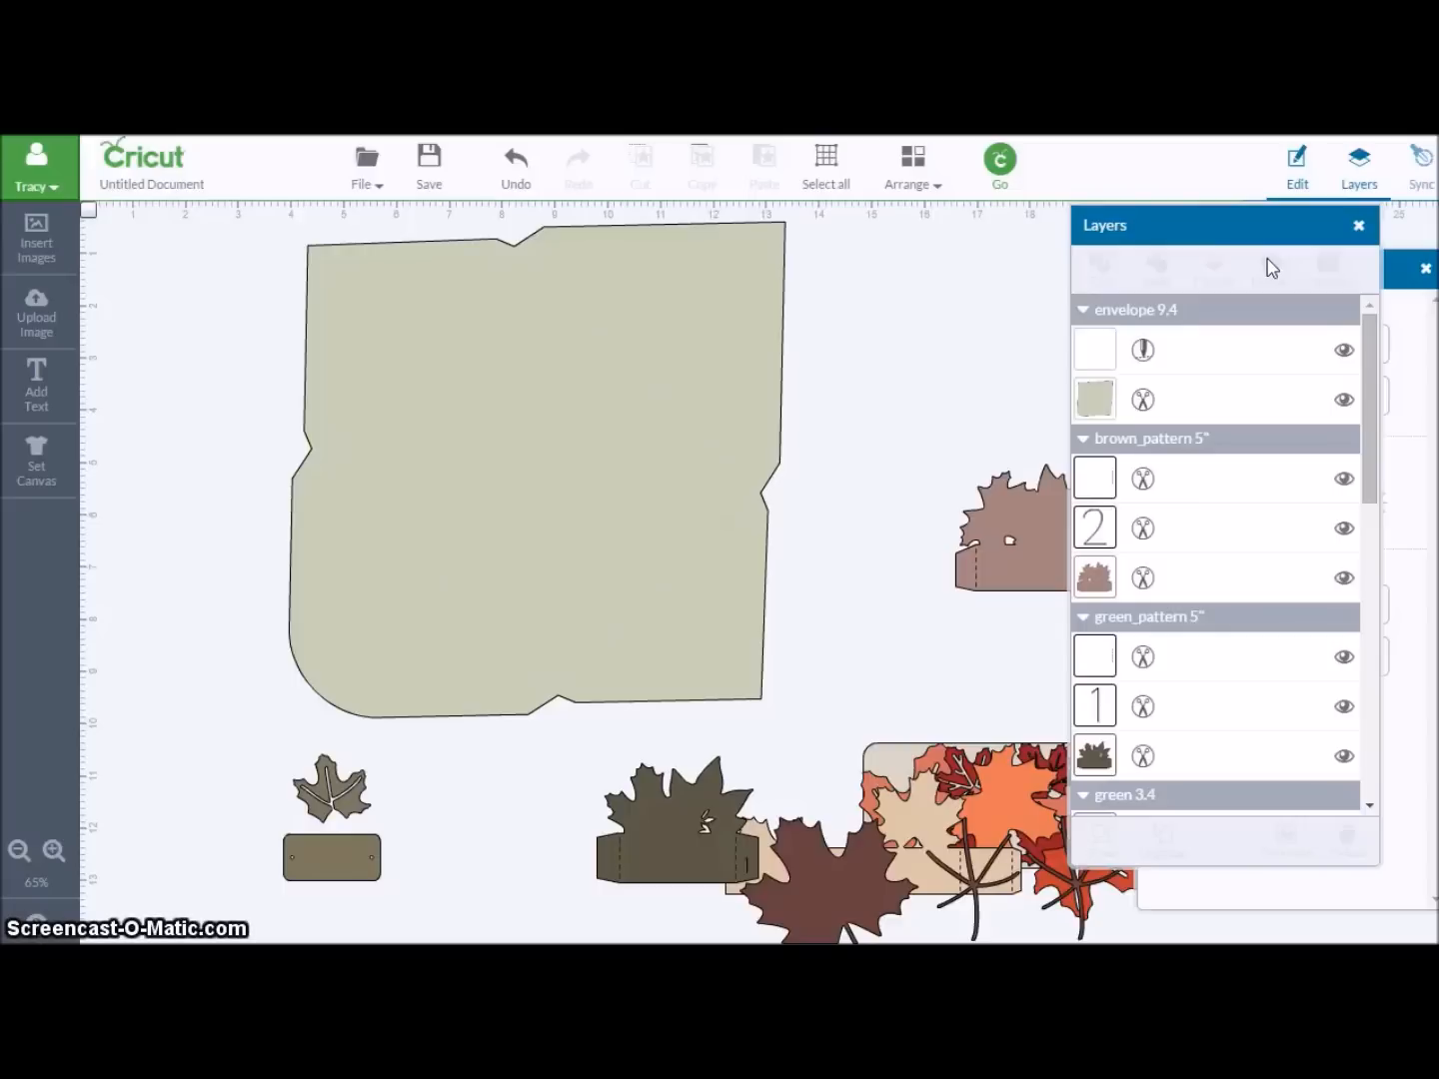
# - Shift the envelope to the lower part of the canvas and move the brown_pattern piece into the cleared upper area
pyautogui.moveTo(1036, 544); pyautogui.dragTo(803, 393)
pyautogui.moveTo(551, 440); pyautogui.dragTo(563, 861)
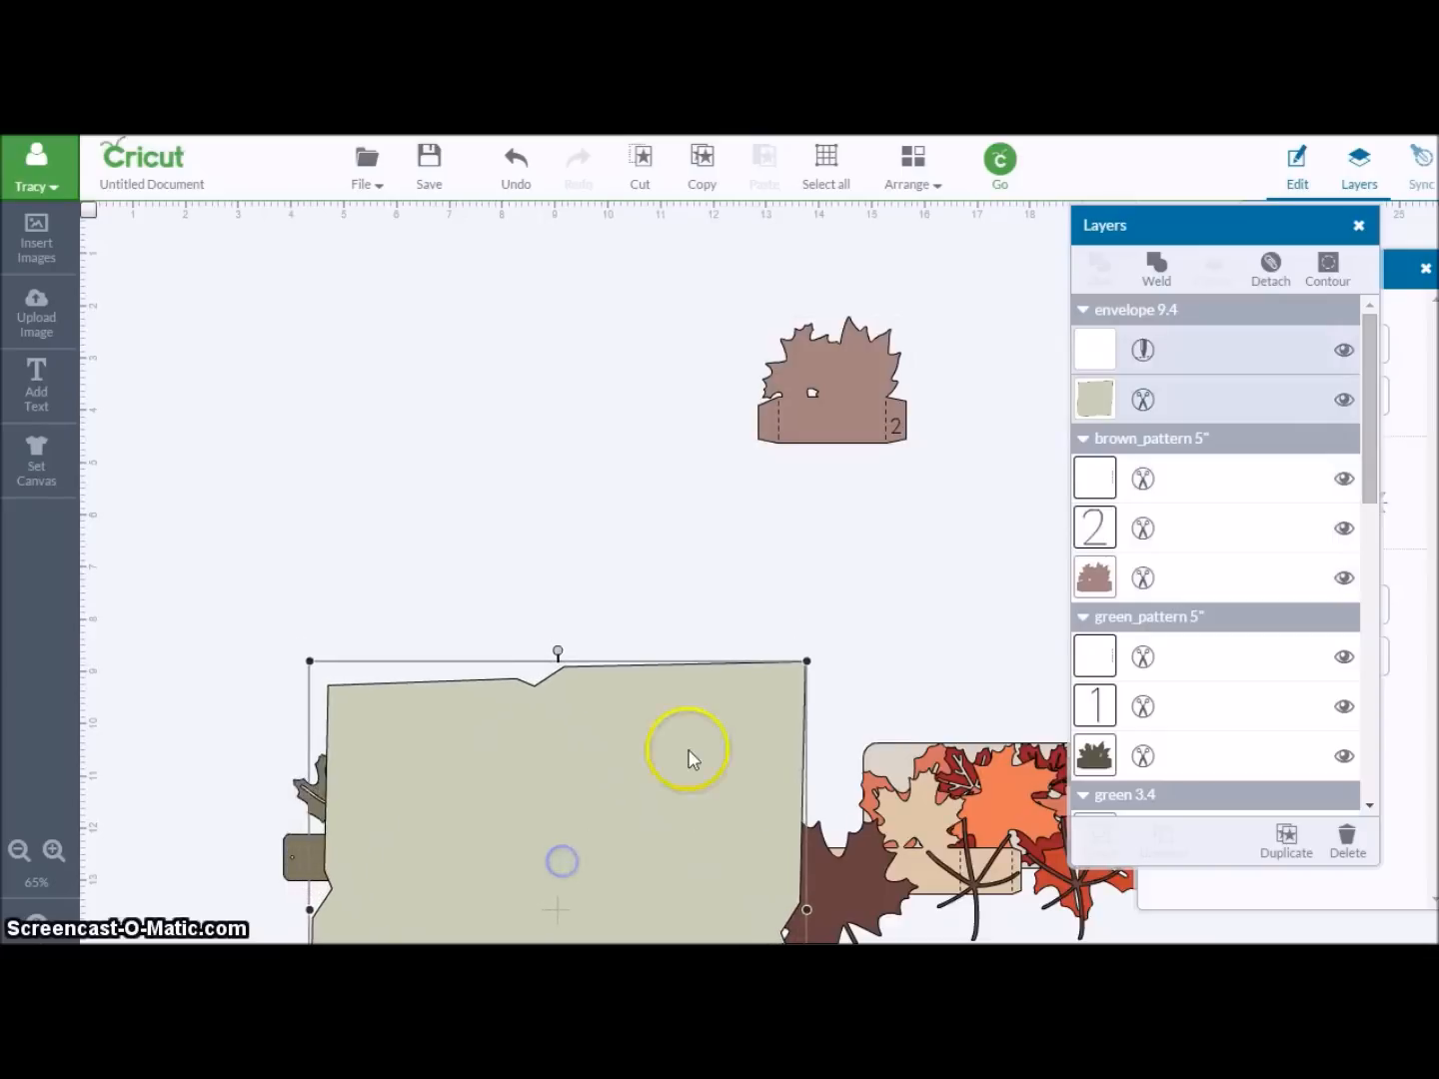
pyautogui.click(773, 415)
pyautogui.moveTo(789, 414); pyautogui.dragTo(445, 421)
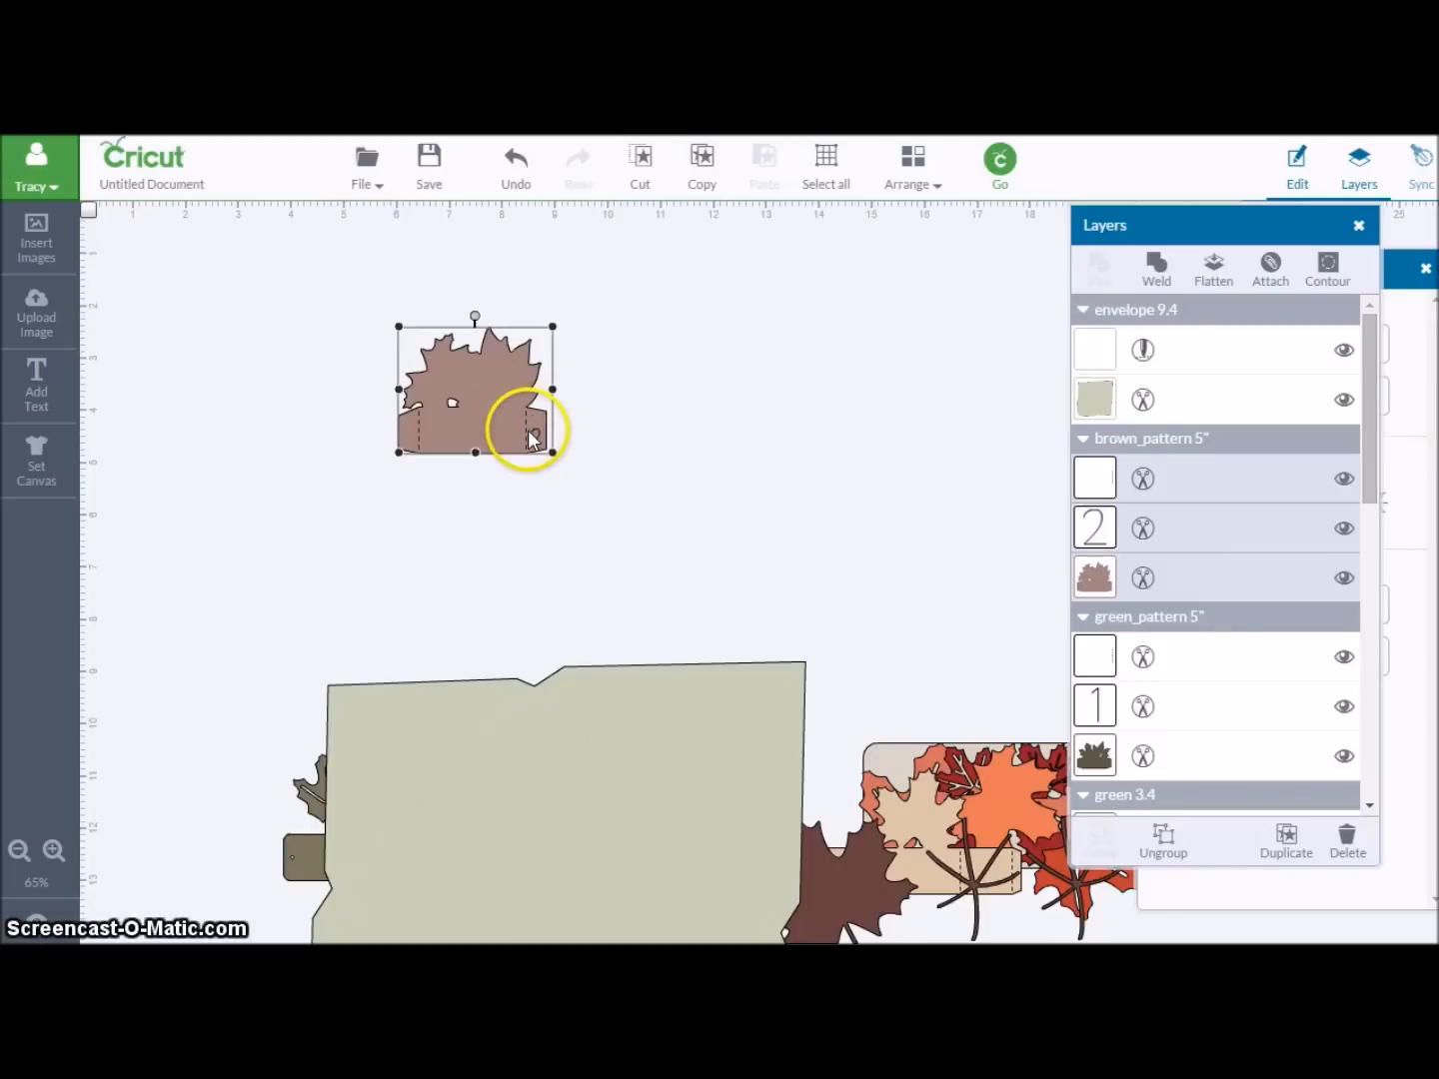
# - Set the brown_pattern piece's width to 5 in with its proportions locked
pyautogui.click(472, 389)
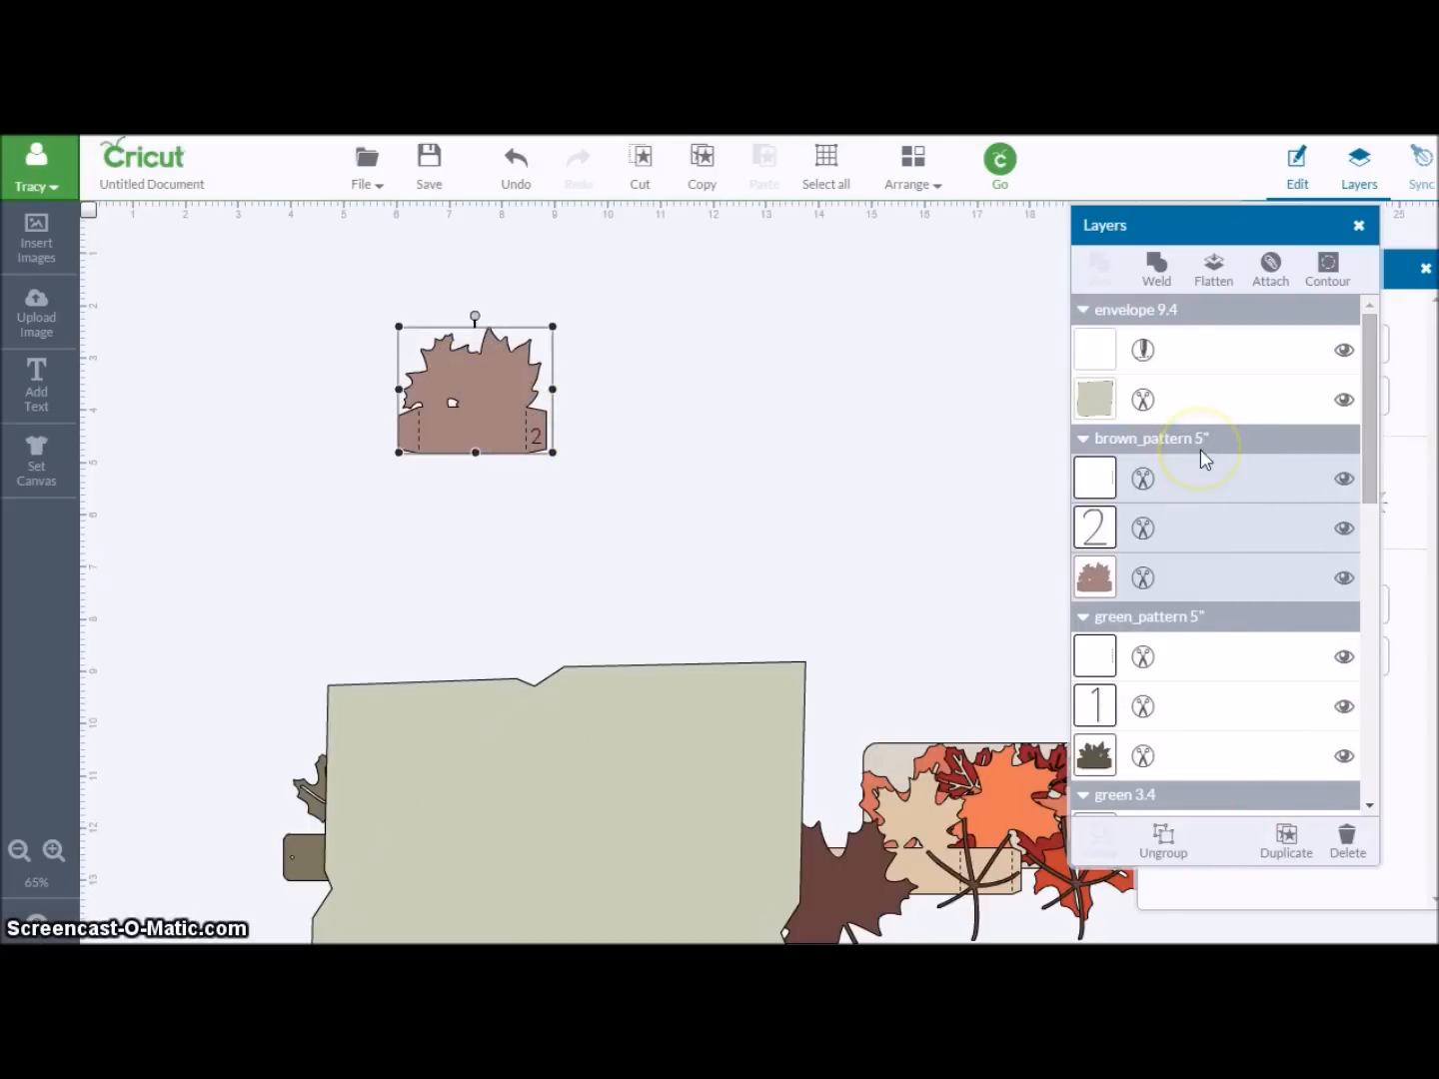
pyautogui.click(1301, 157)
pyautogui.click(1237, 356)
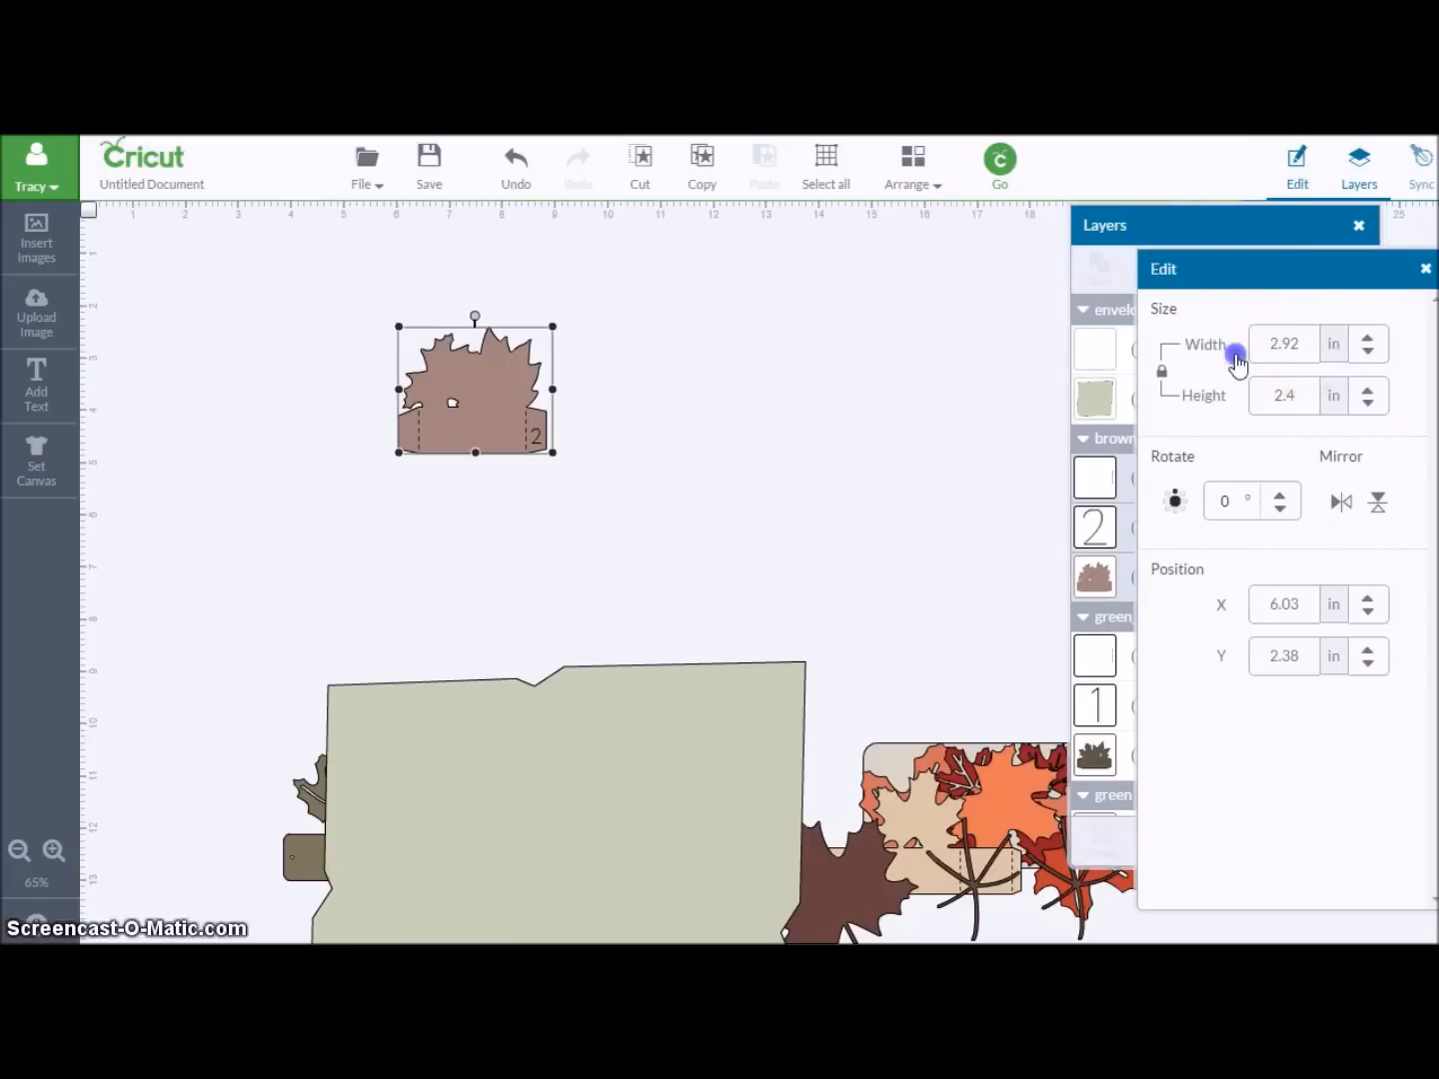
pyautogui.write('5')
pyautogui.press('Return')
pyautogui.click(973, 523)
pyautogui.click(786, 544)
# - Change the brown_pattern piece's fold lines and number 2 layers to the Score line type
pyautogui.click(575, 442)
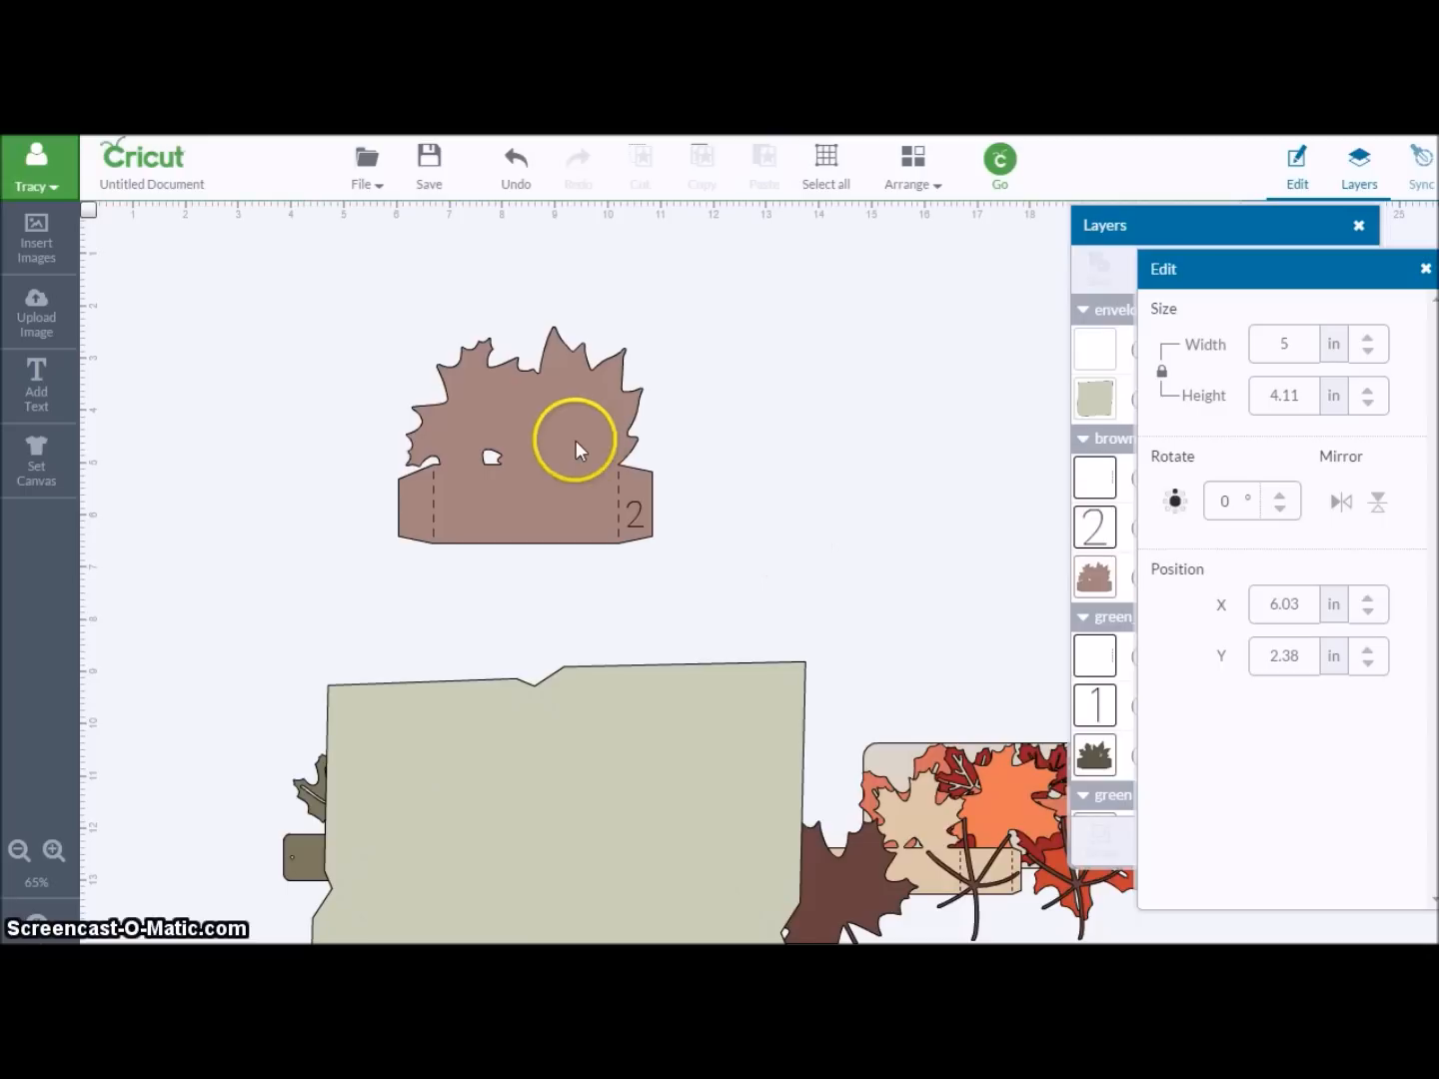
pyautogui.click(1106, 225)
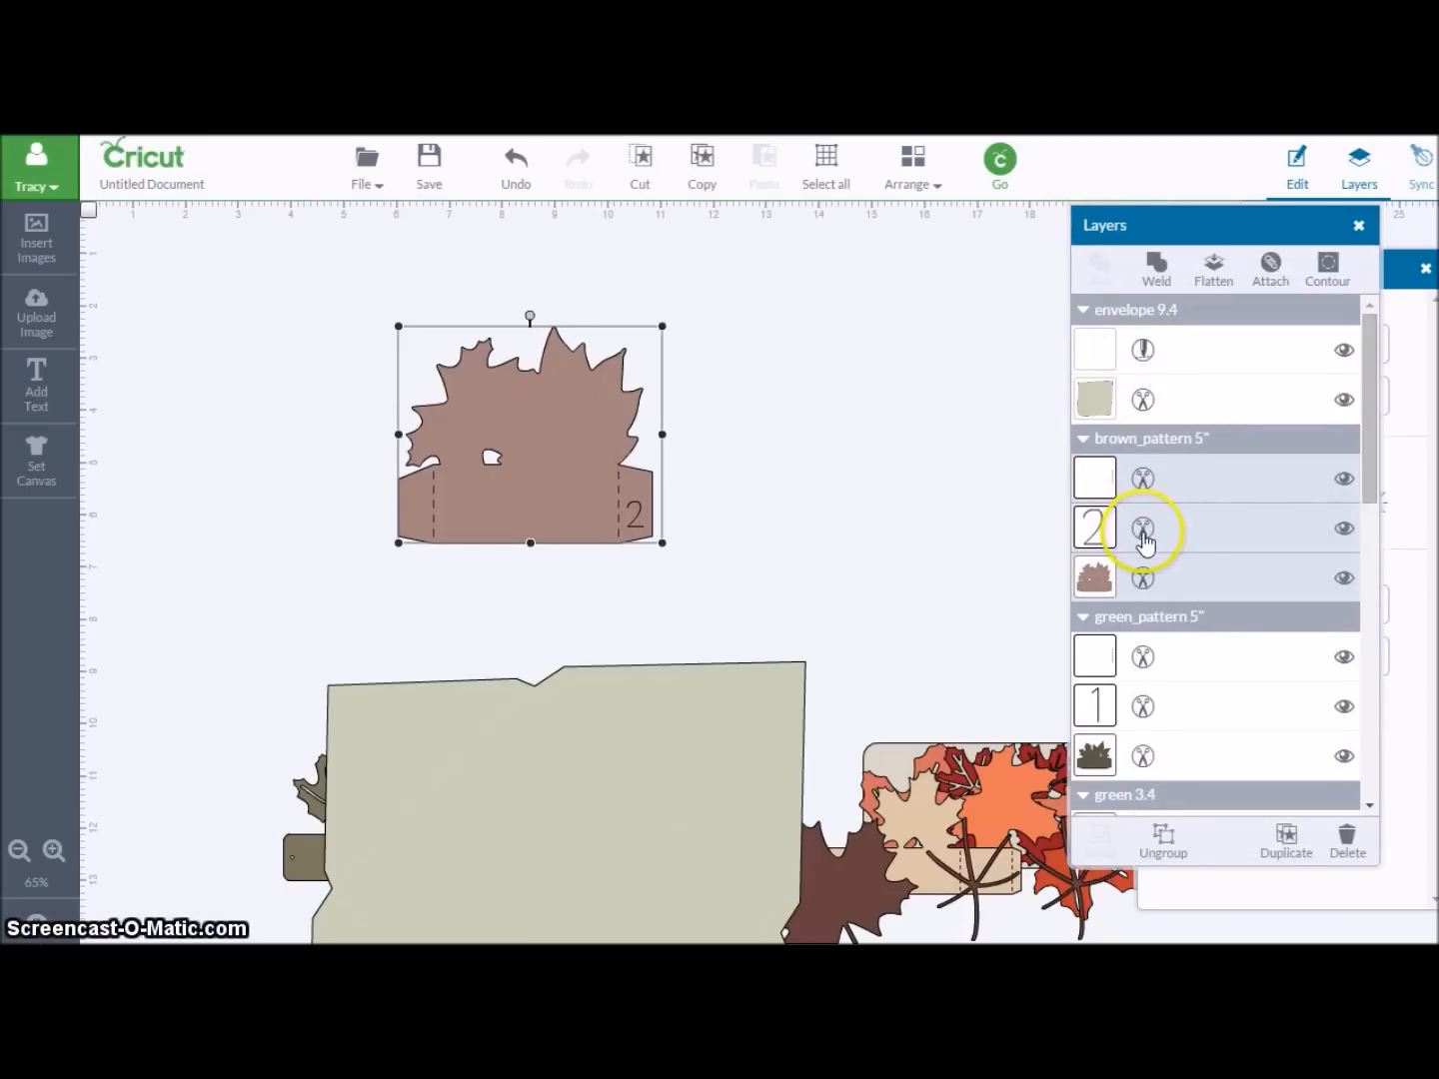
pyautogui.click(1094, 479)
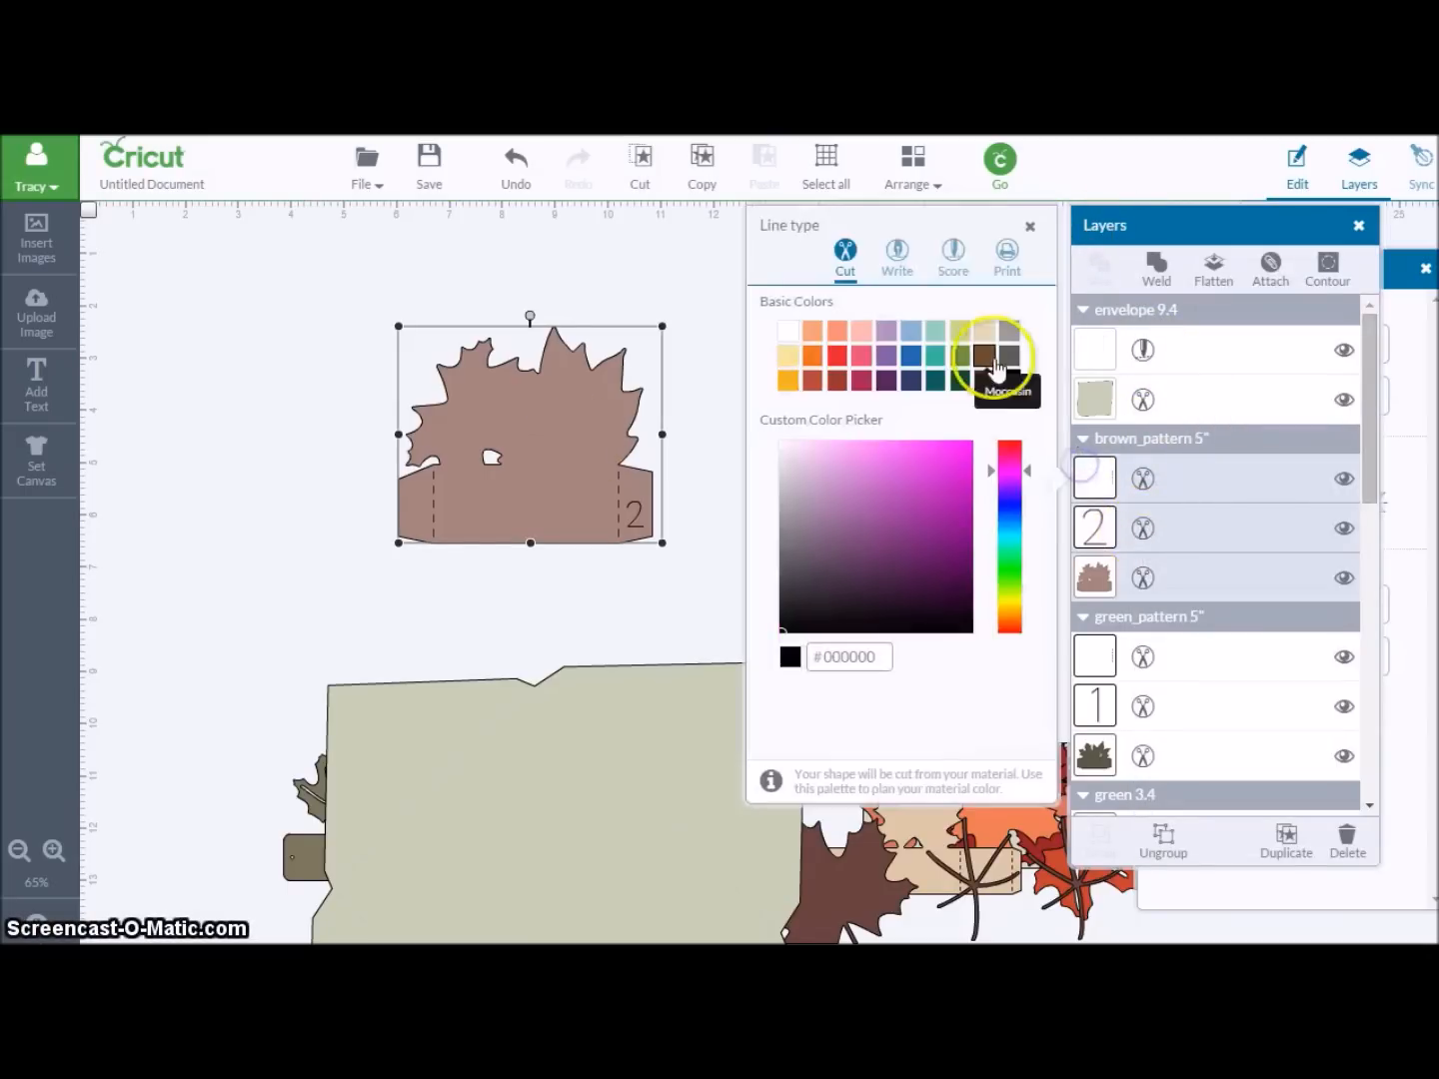
pyautogui.click(952, 268)
pyautogui.click(1087, 481)
pyautogui.click(1092, 522)
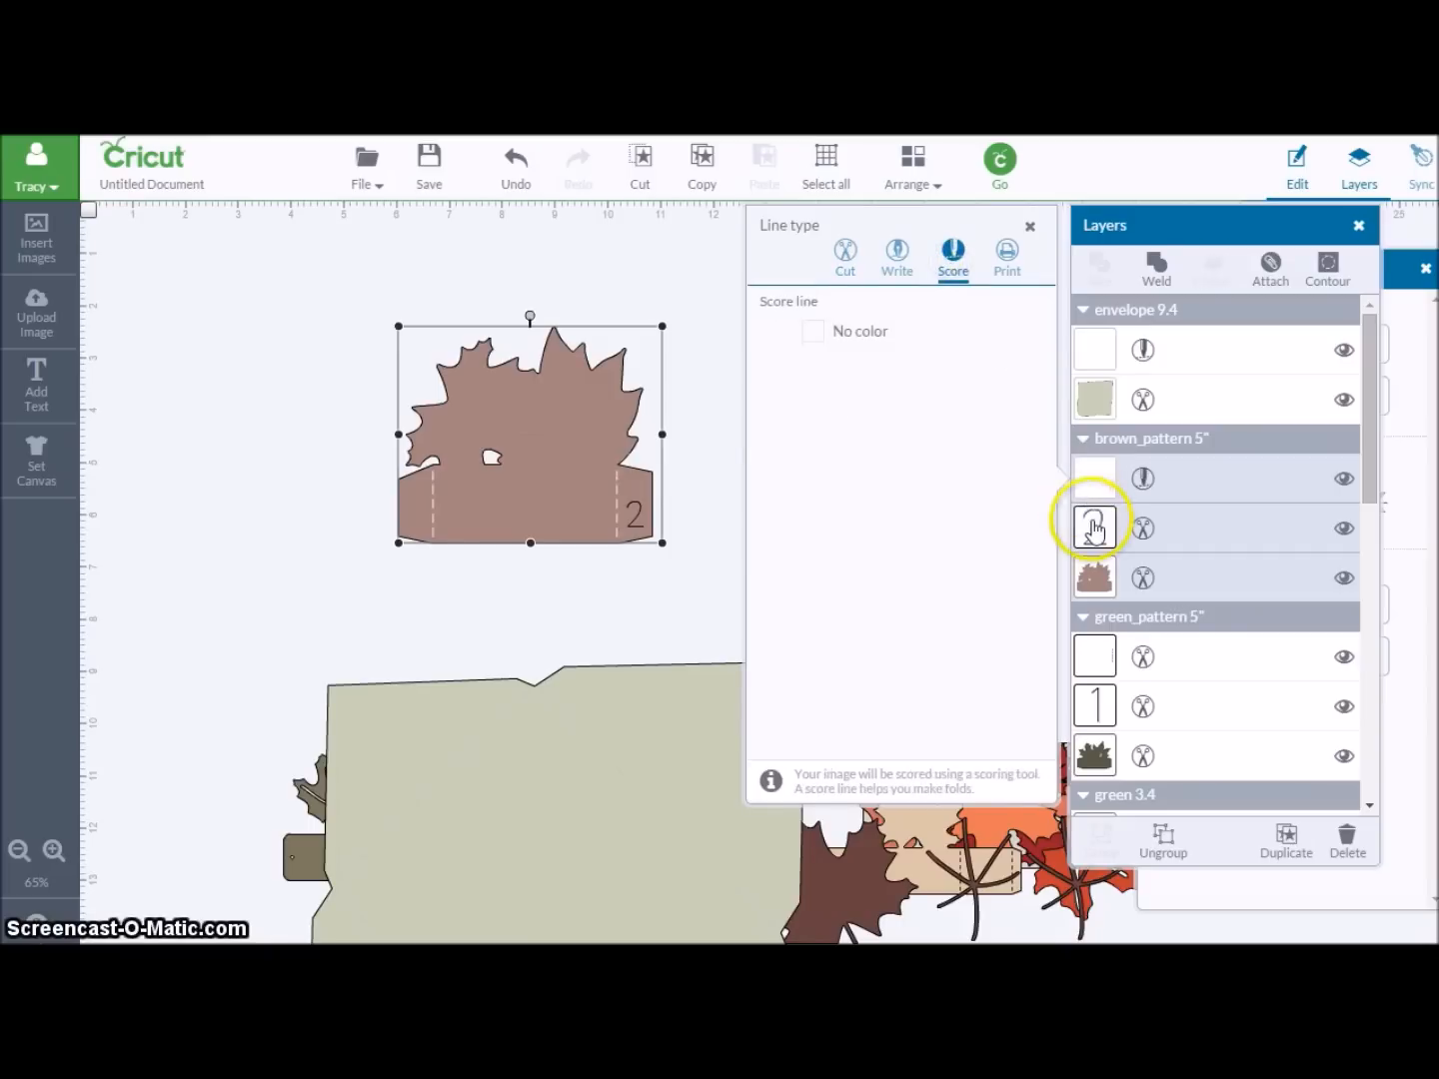
pyautogui.click(967, 308)
# - Attach the brown_pattern piece's fold lines and number 2 to its cut shape
pyautogui.click(483, 263)
pyautogui.click(473, 407)
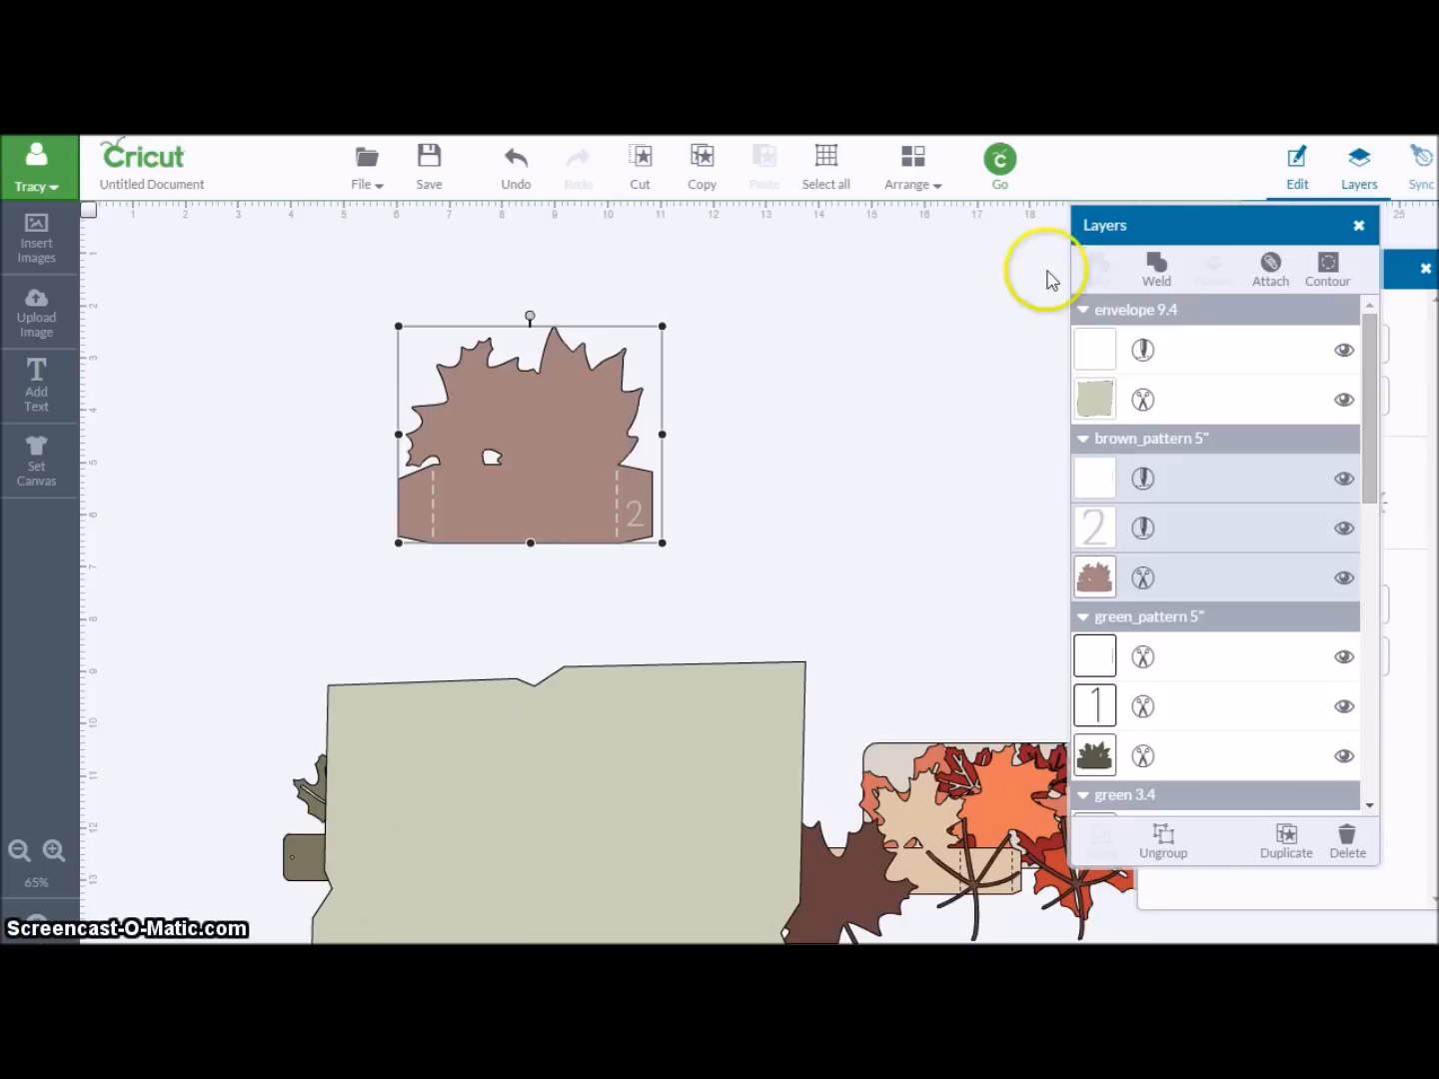
pyautogui.click(1285, 265)
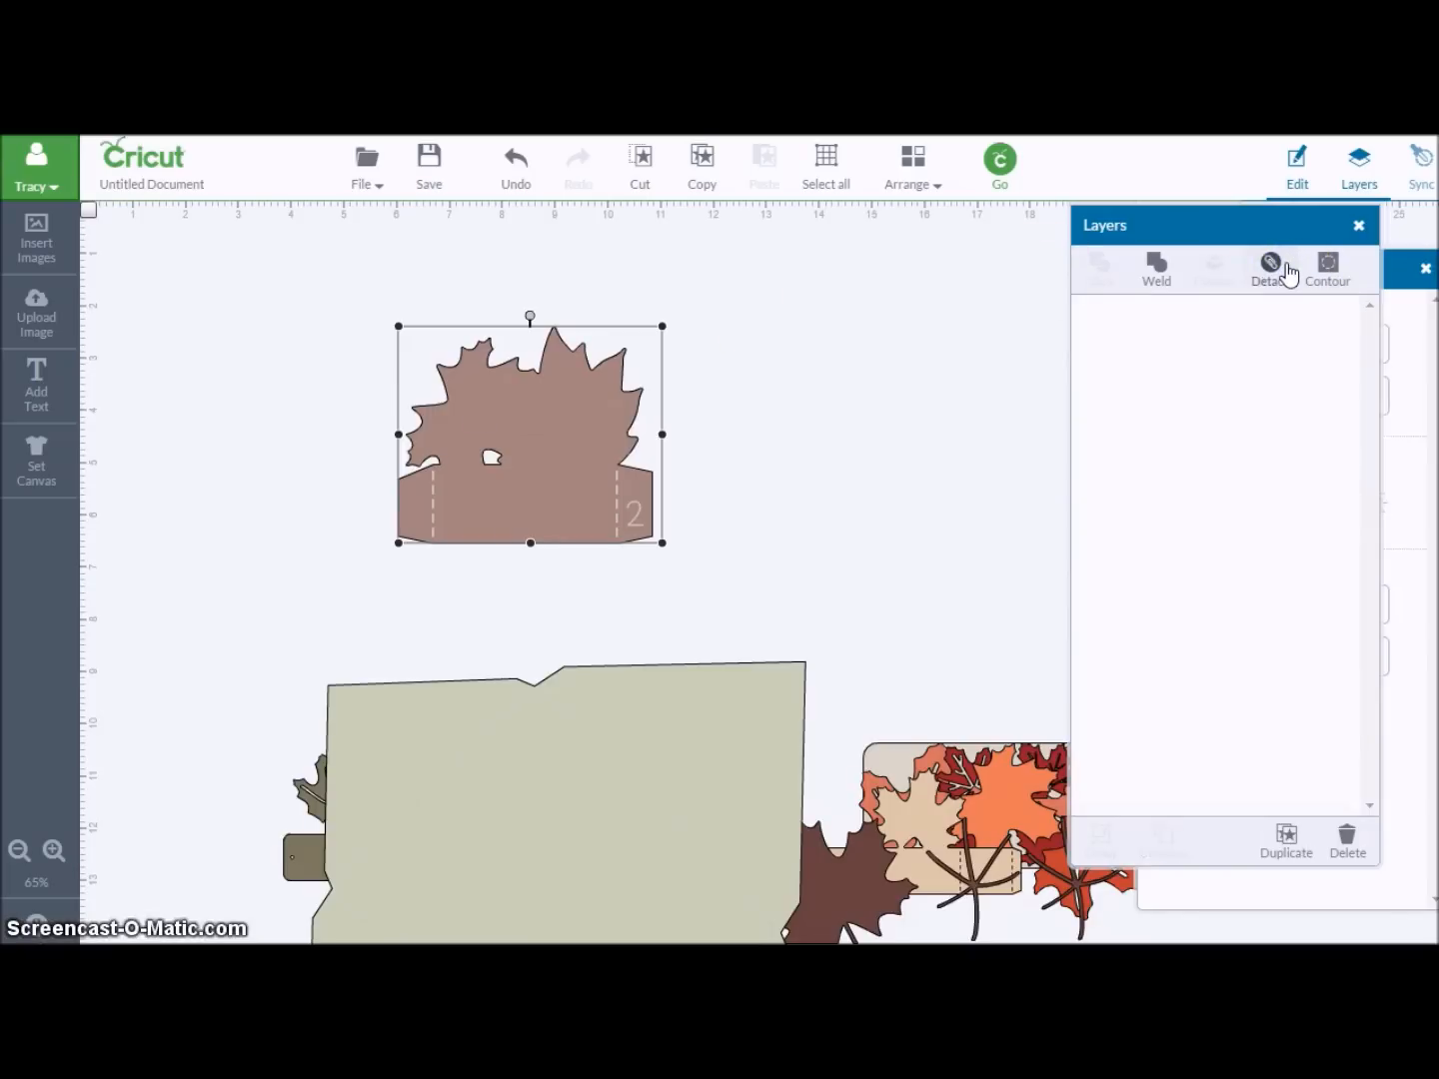
# - Move the brown_pattern piece to about X 12.42 in, Y 2.1 in, and the envelope back to the canvas's upper left
pyautogui.click(681, 446)
pyautogui.moveTo(681, 446); pyautogui.dragTo(929, 450)
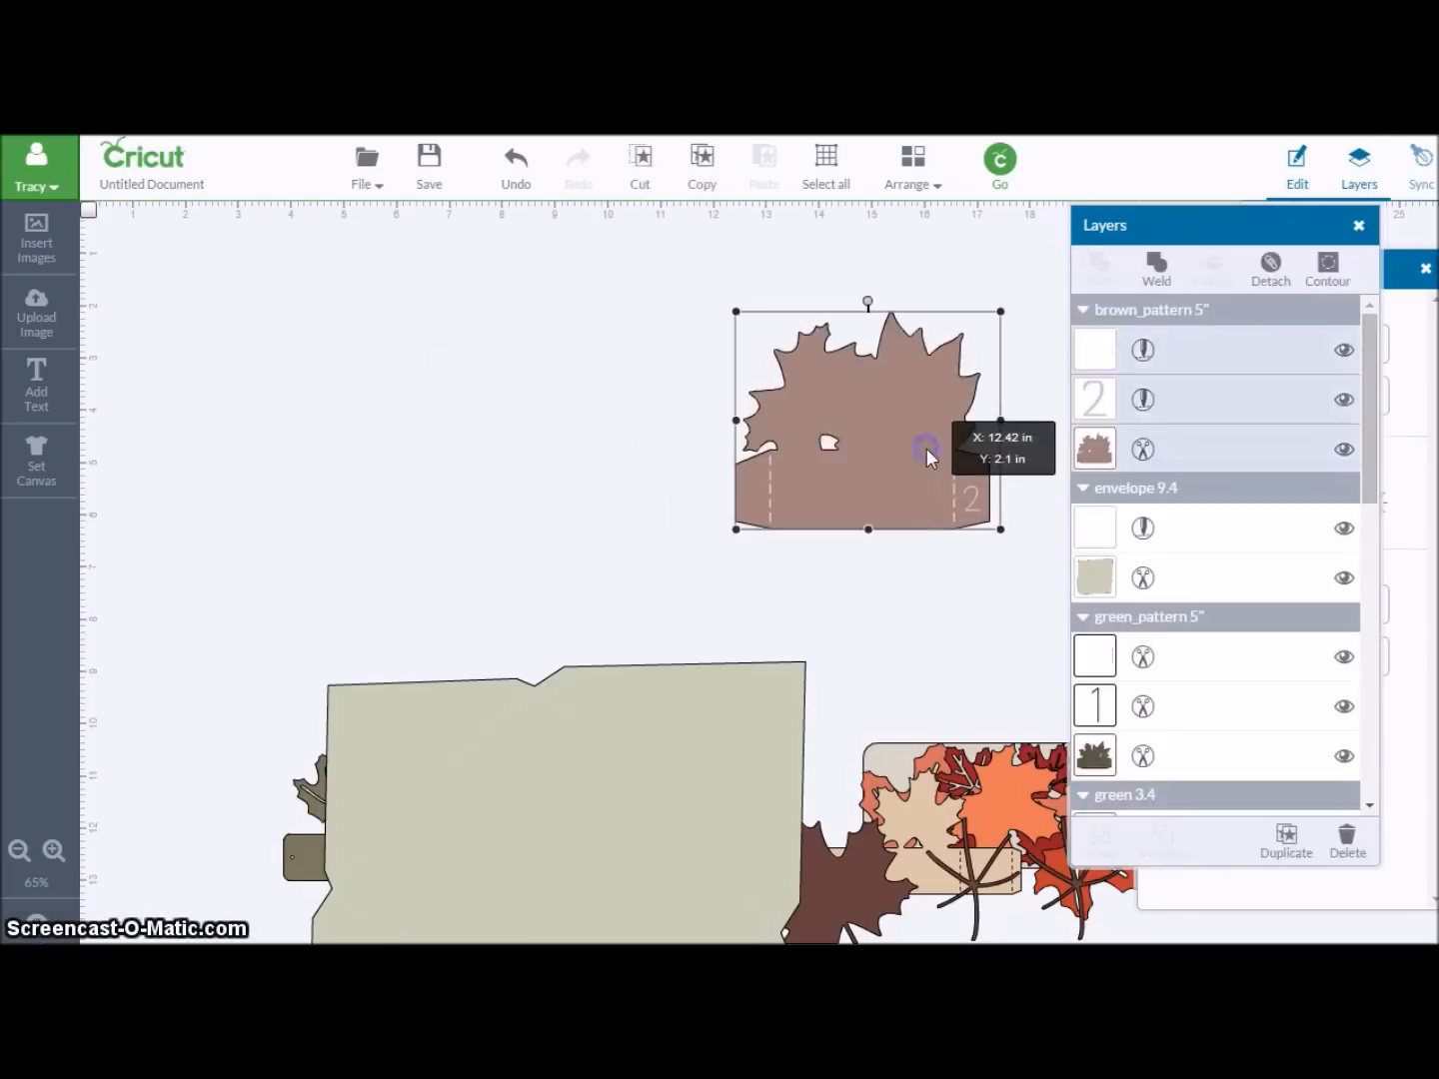
pyautogui.moveTo(703, 690); pyautogui.dragTo(532, 247)
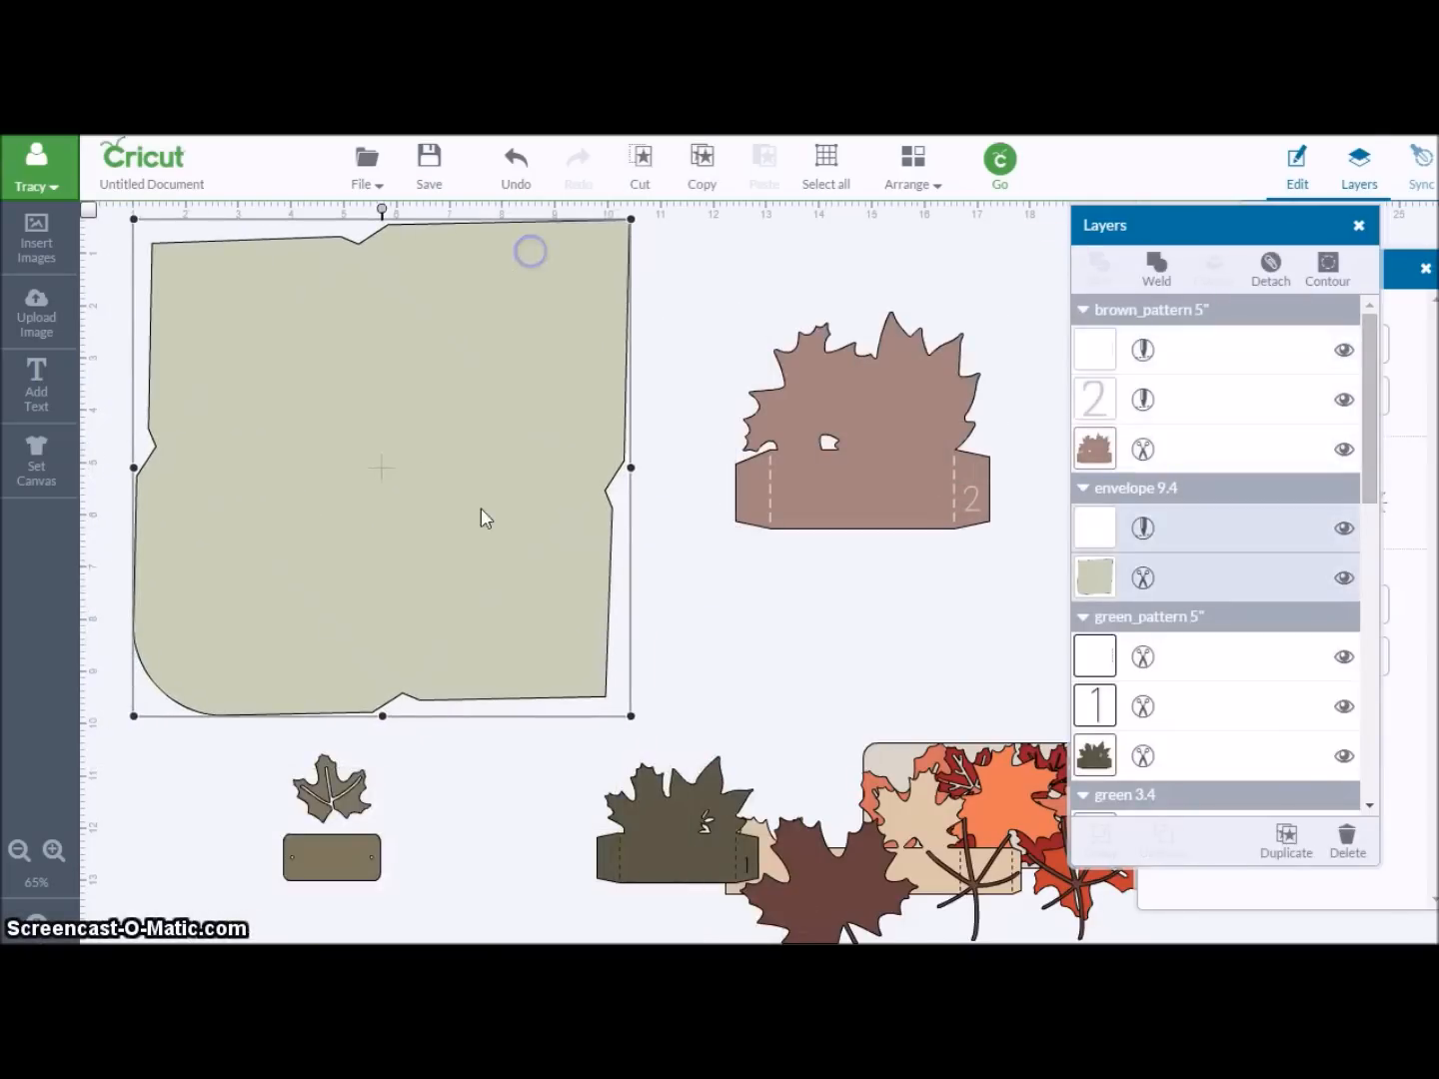
# - Move the green leaf and tag piece into the open area beside the envelope and set its width to 3.4 in
pyautogui.moveTo(363, 805); pyautogui.dragTo(749, 582)
pyautogui.moveTo(1369, 453); pyautogui.dragTo(1387, 610)
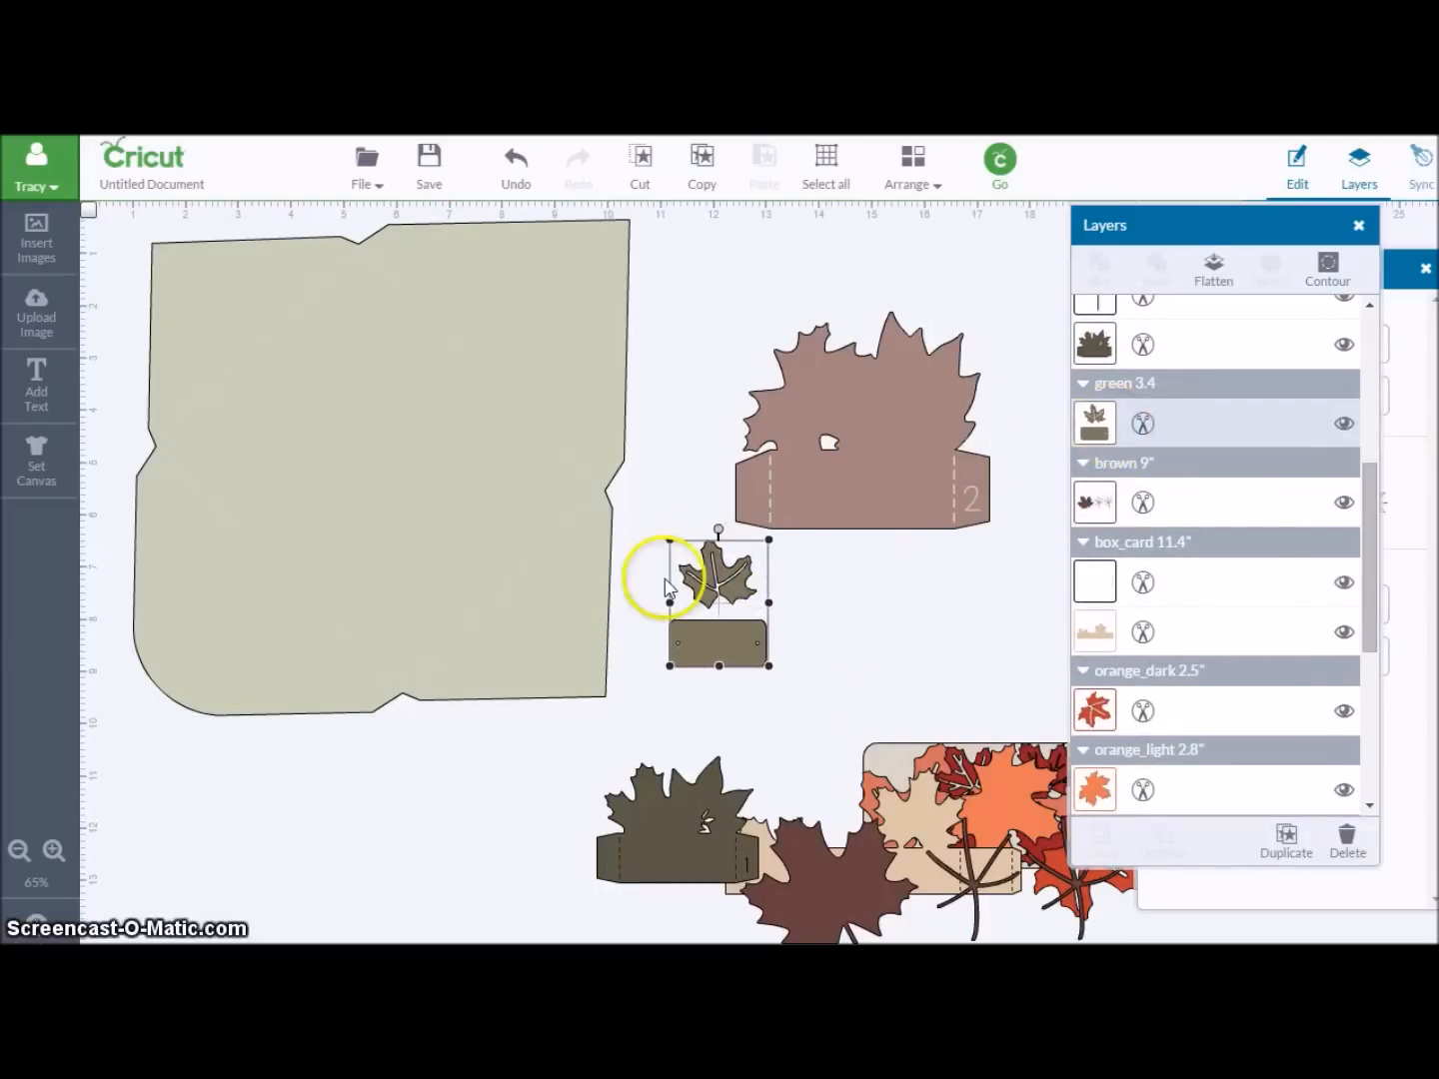
pyautogui.click(1390, 280)
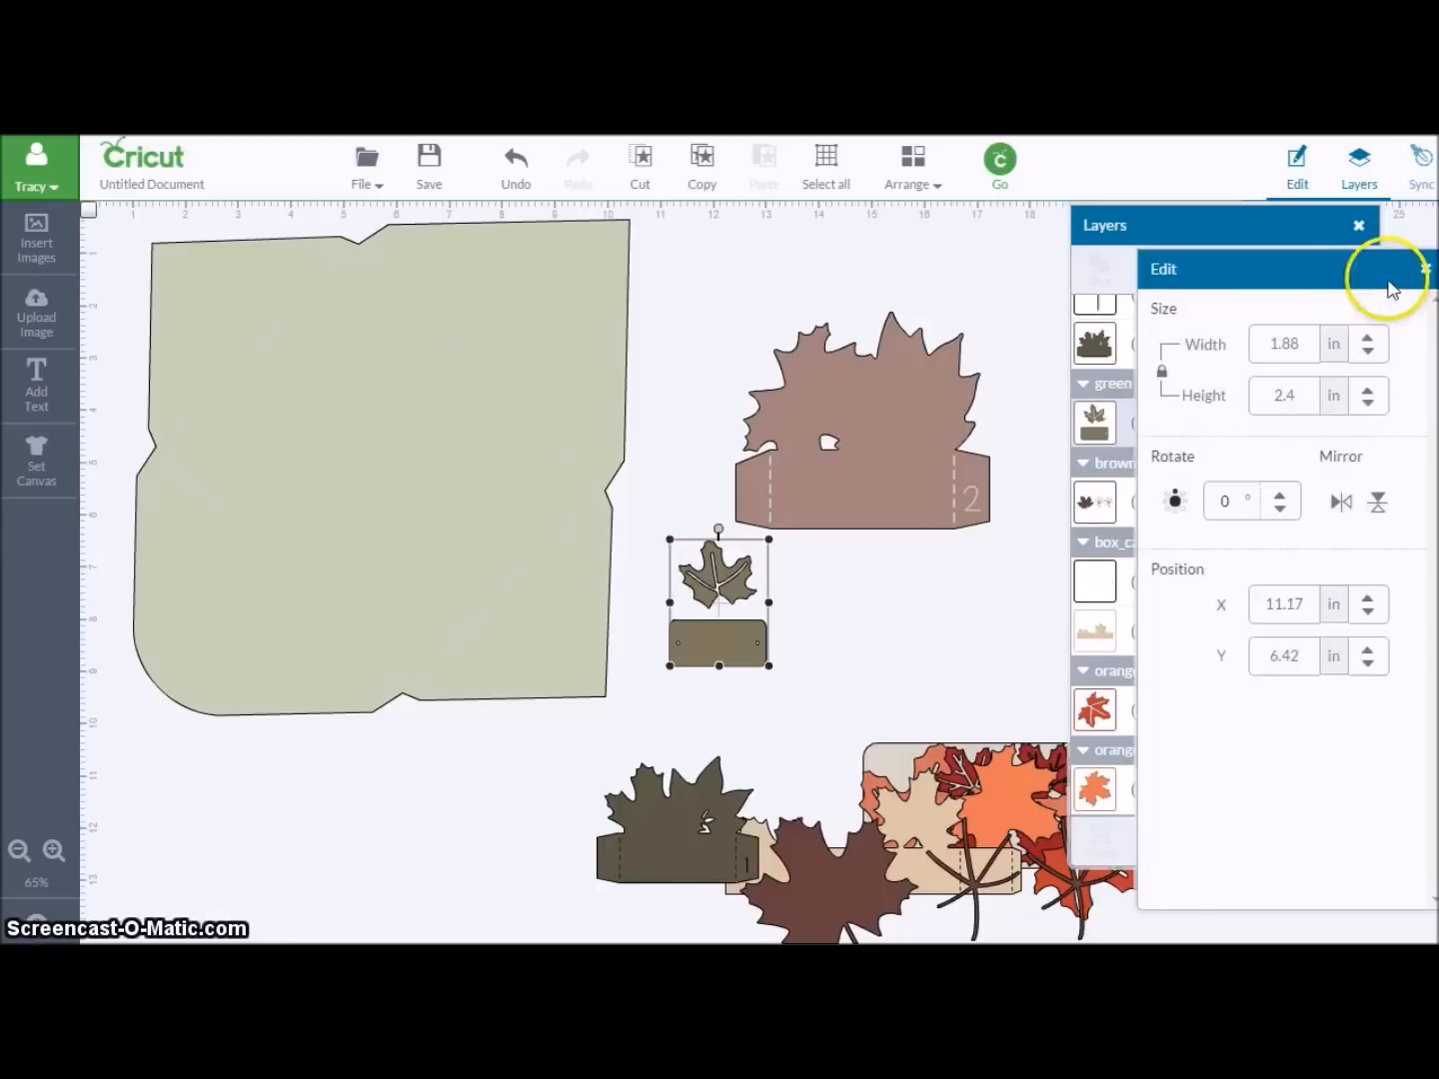
pyautogui.moveTo(1298, 343); pyautogui.dragTo(1236, 357)
pyautogui.write('3.4')
pyautogui.click(1177, 362)
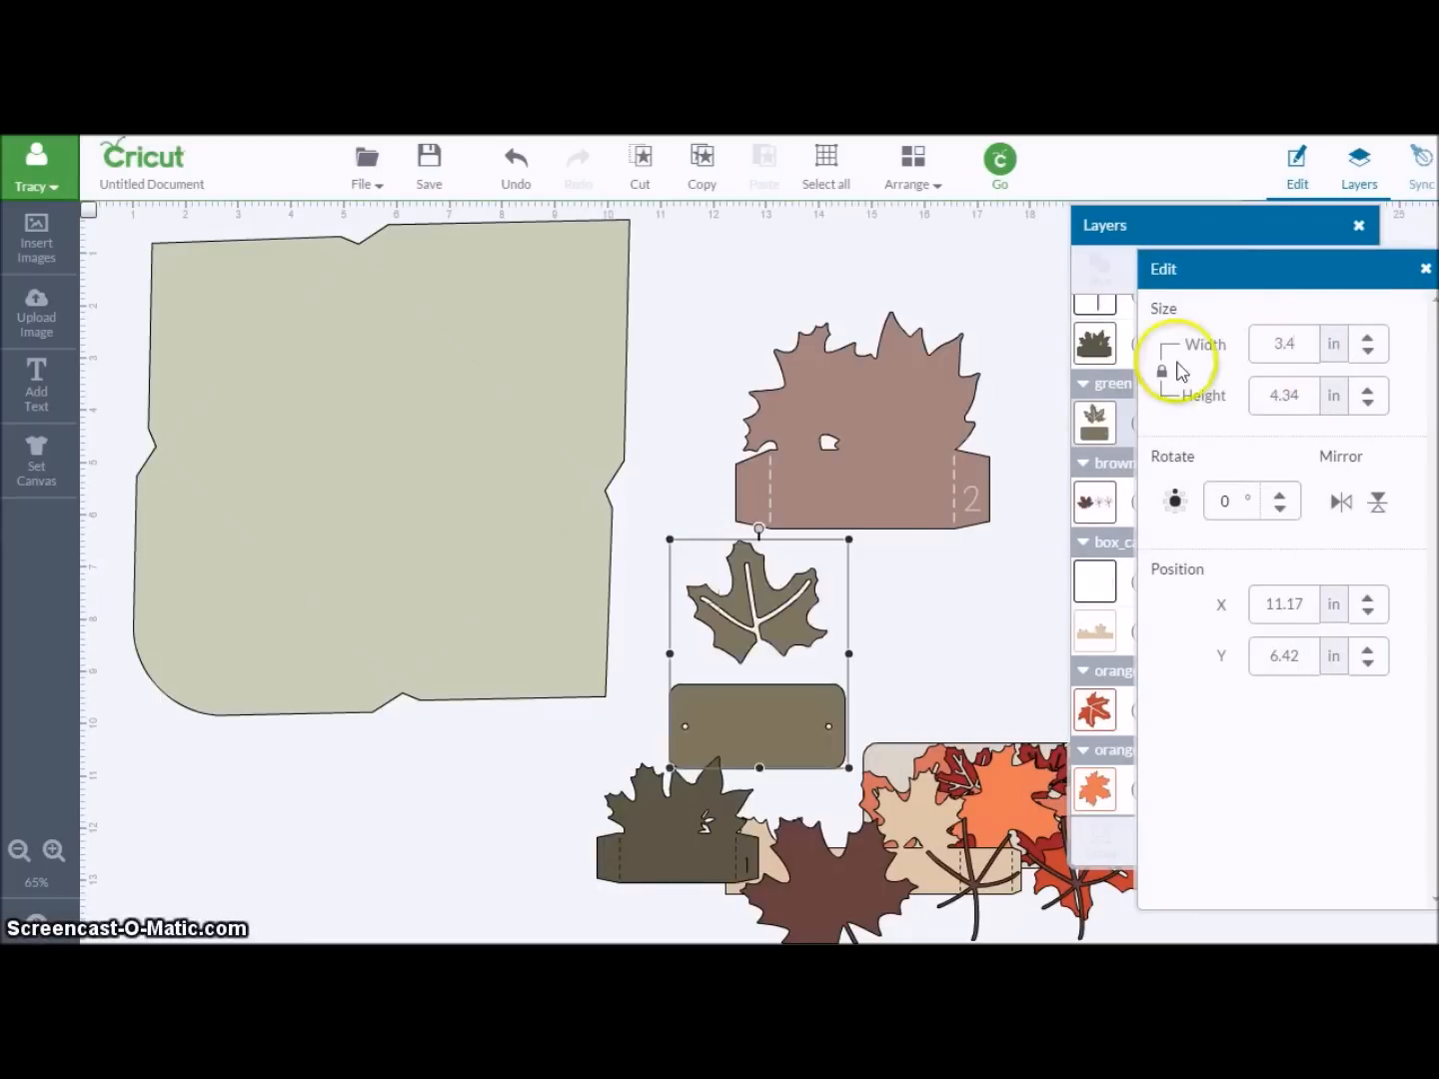
# - Move the green leaf and tag and brown_pattern pieces to the canvas's left edge, and the green_pattern piece into the open area
pyautogui.moveTo(788, 632); pyautogui.dragTo(223, 403)
pyautogui.moveTo(832, 404); pyautogui.dragTo(62, 390)
pyautogui.moveTo(653, 827); pyautogui.dragTo(795, 505)
# - Change the green_pattern piece's fold lines and number 1 layers to the Score line type
pyautogui.click(1087, 226)
pyautogui.moveTo(1375, 475); pyautogui.dragTo(1375, 408)
pyautogui.click(1085, 431)
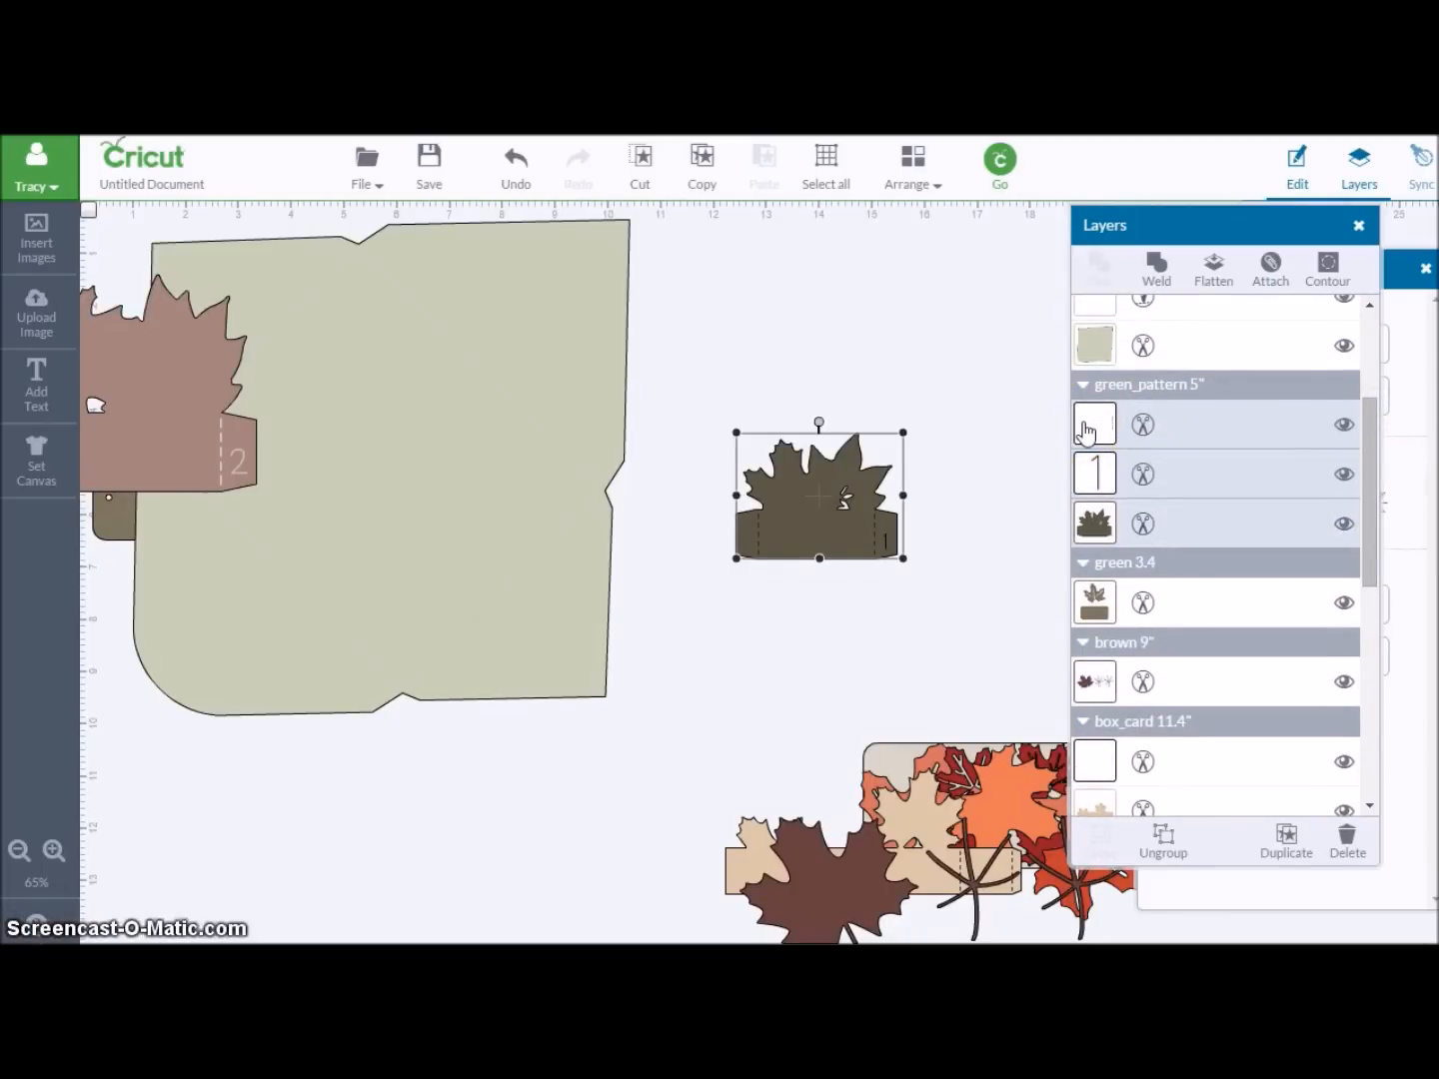
pyautogui.click(1094, 424)
pyautogui.click(952, 272)
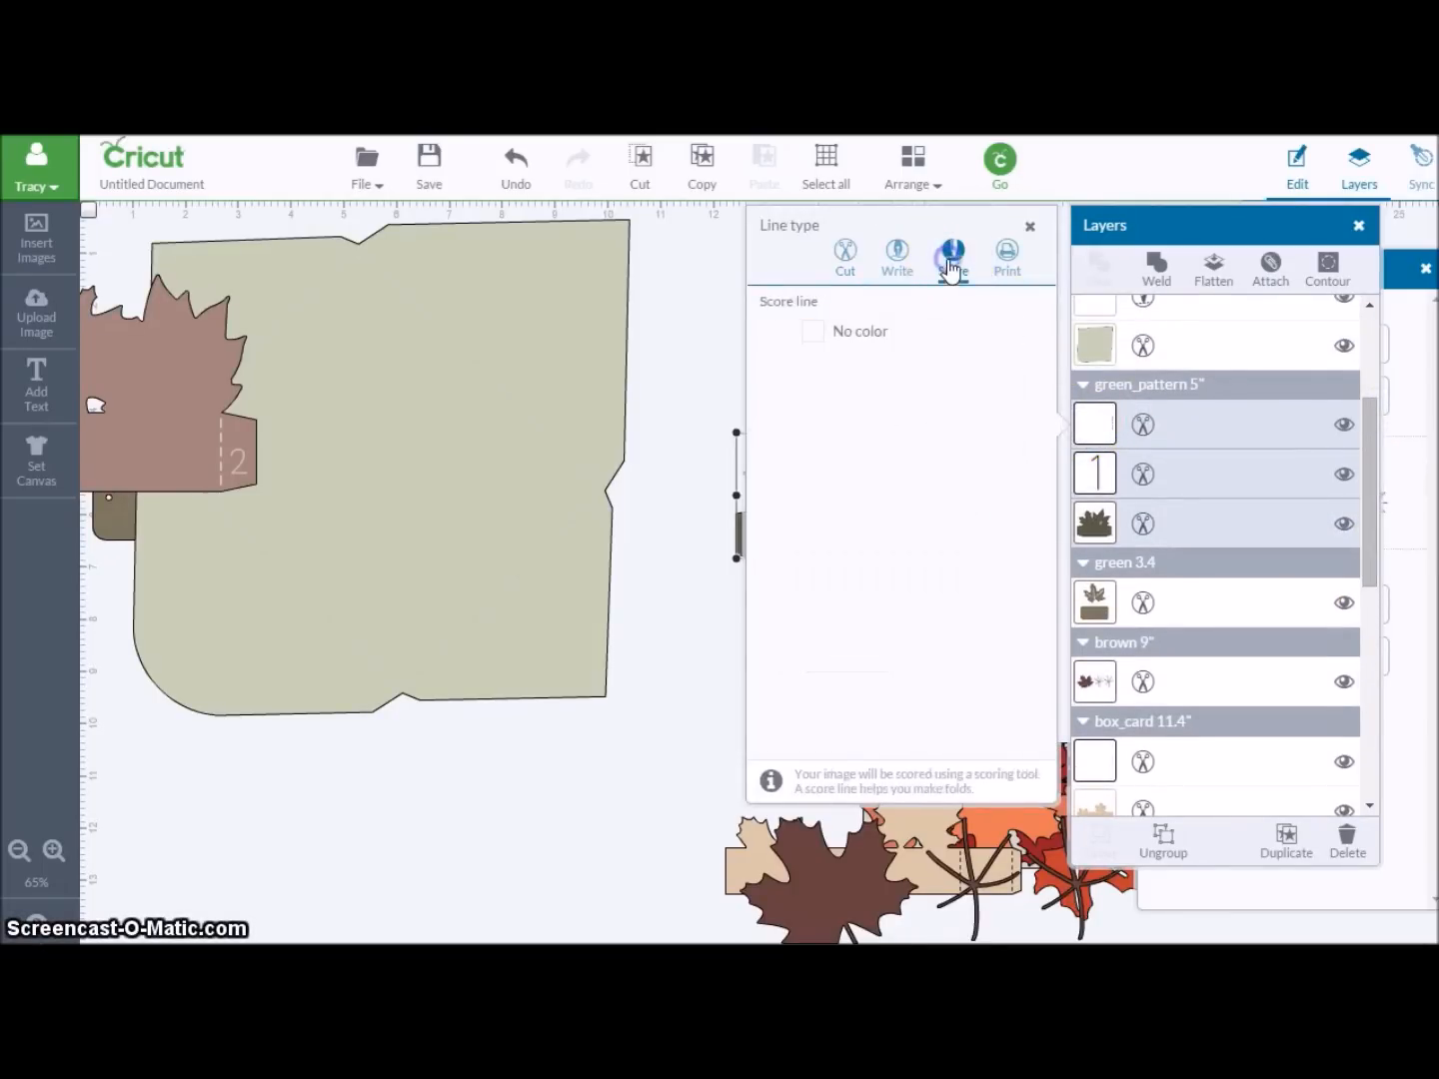
pyautogui.click(1085, 476)
pyautogui.click(961, 299)
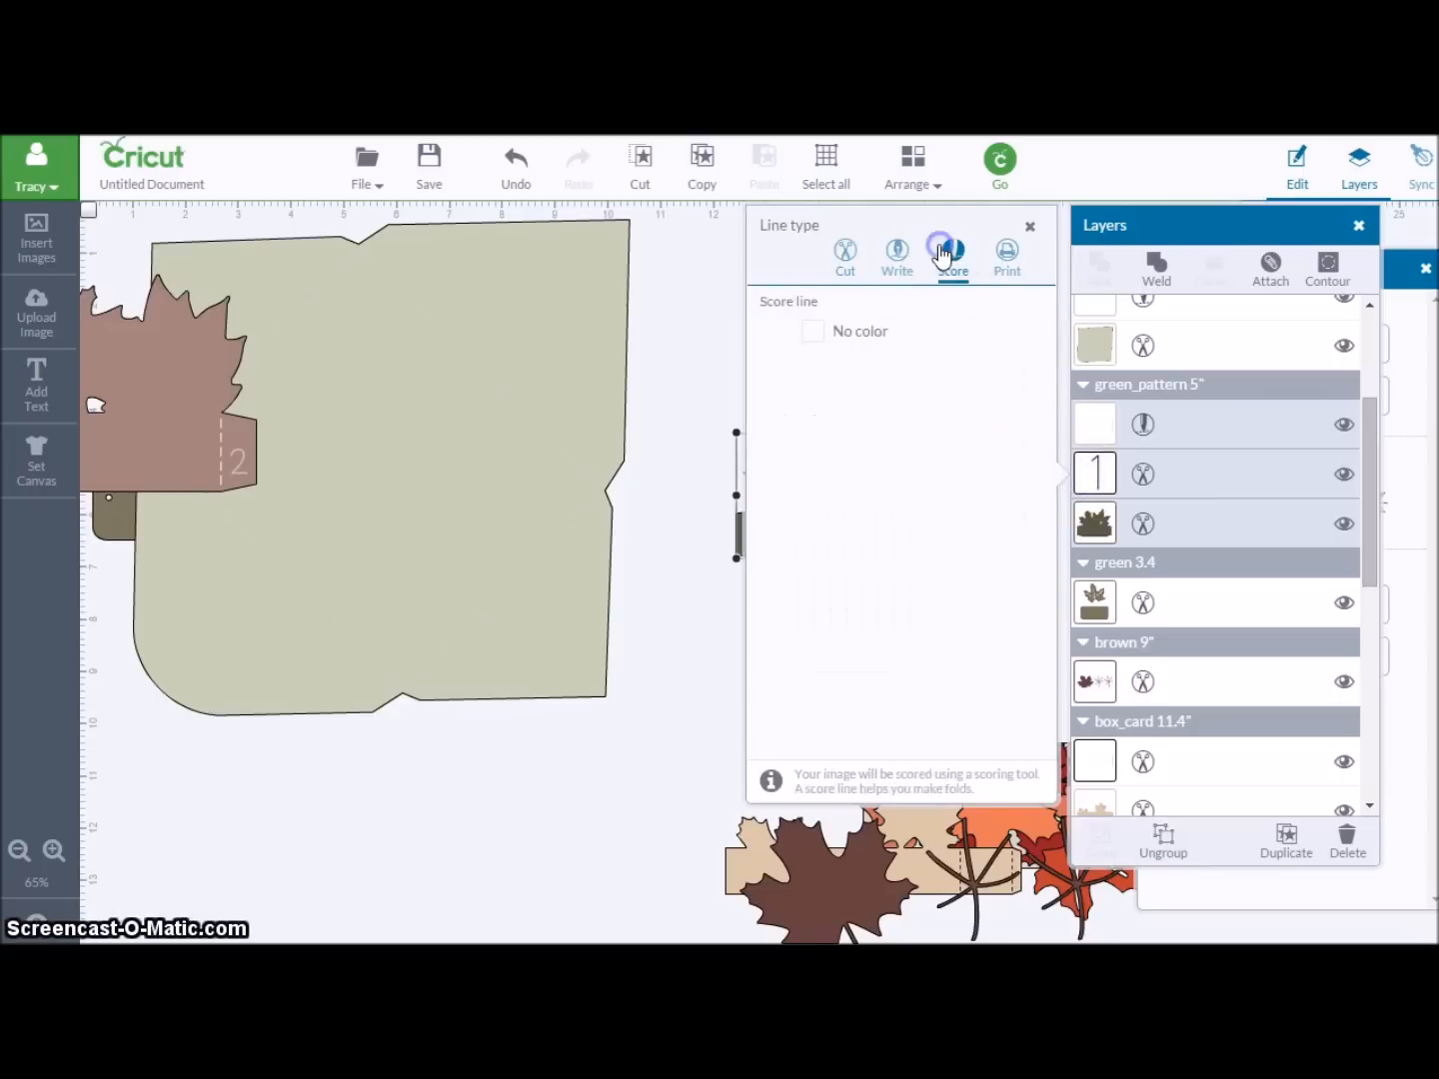
# - Set the green_pattern piece's width to 5 in with its proportions locked
pyautogui.click(696, 407)
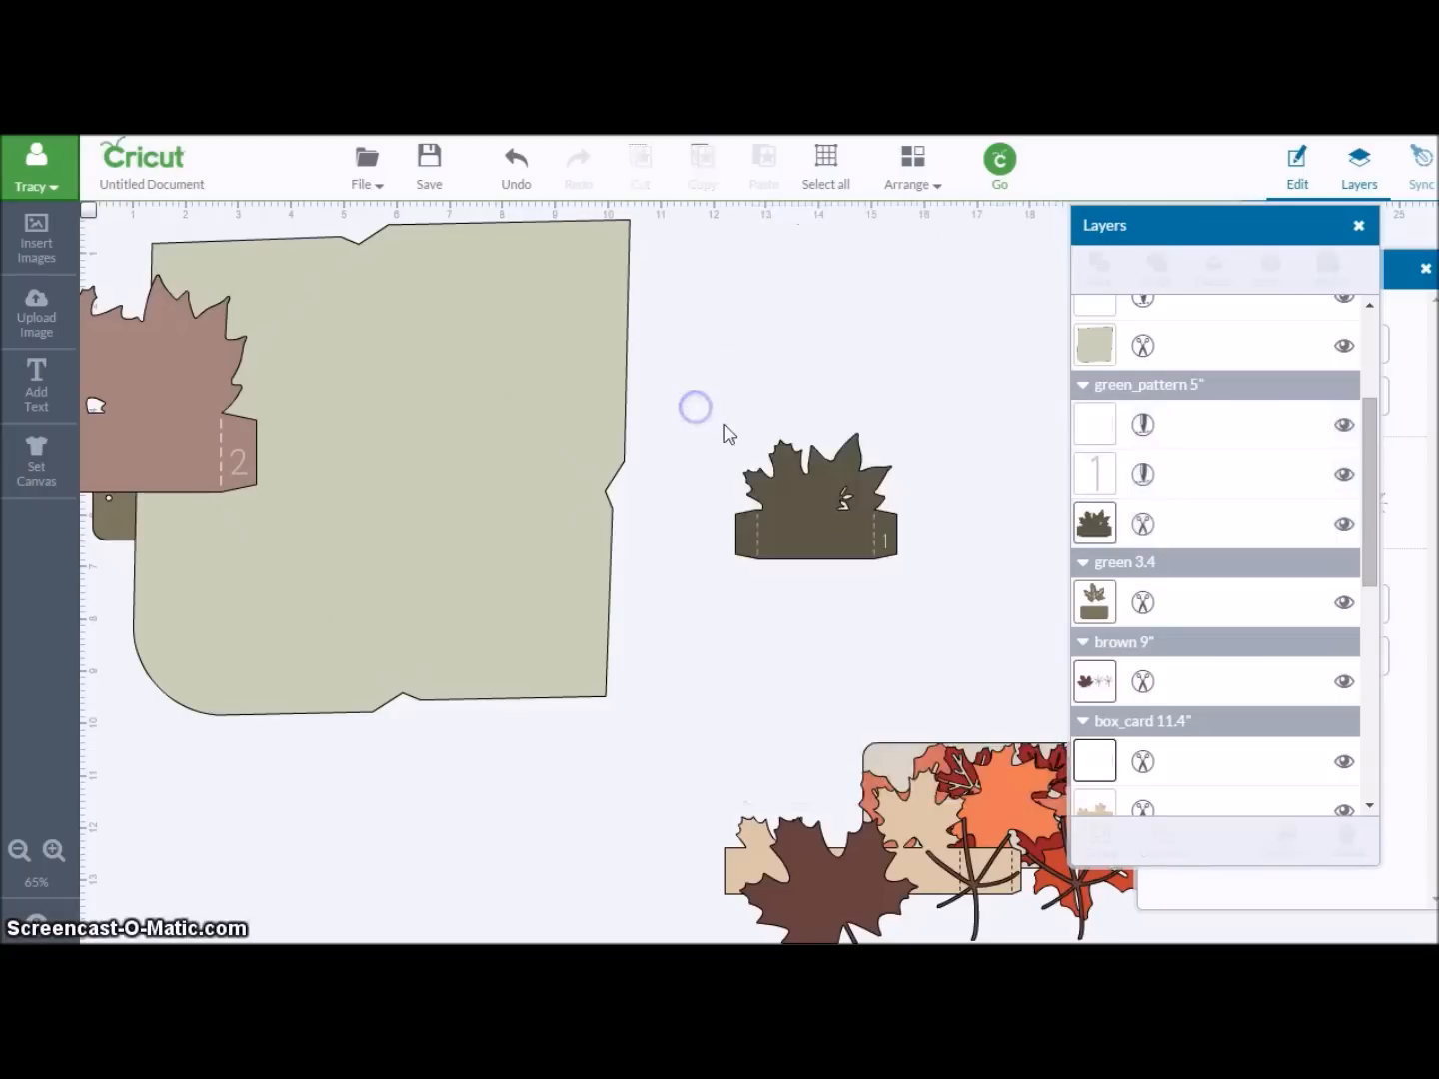
pyautogui.click(824, 509)
pyautogui.click(1401, 277)
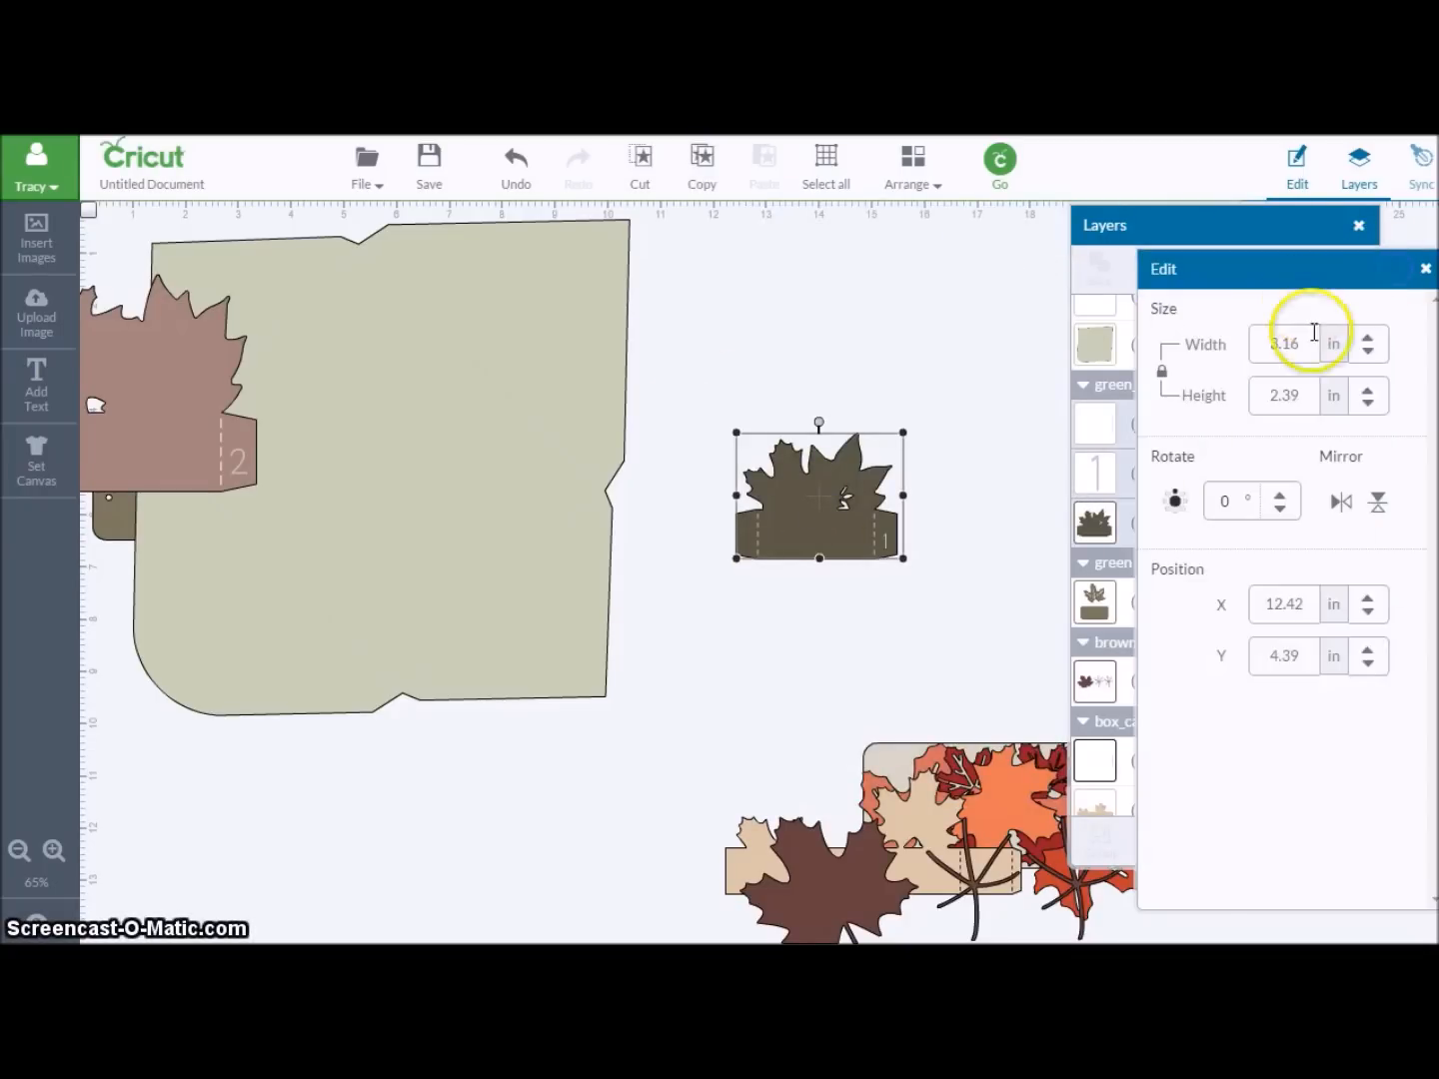
pyautogui.click(1244, 347)
pyautogui.write('5')
pyautogui.press('Return')
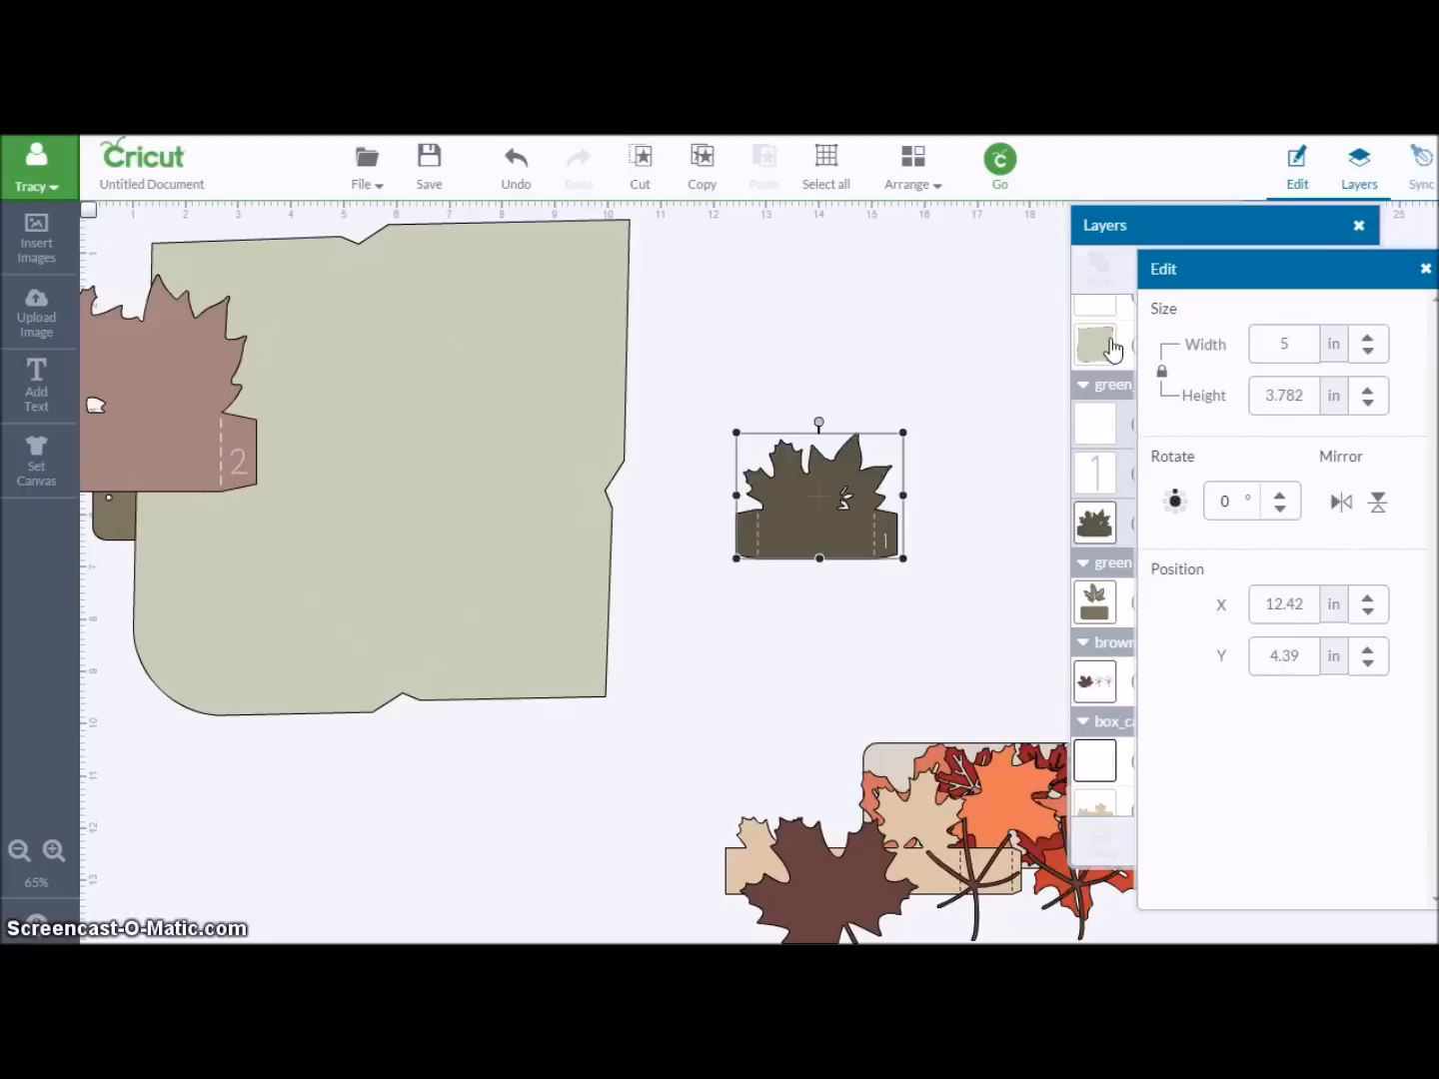
# - Attach the green_pattern piece's fold lines and number 1 to its cut shape and move the piece over the envelope
pyautogui.click(1175, 227)
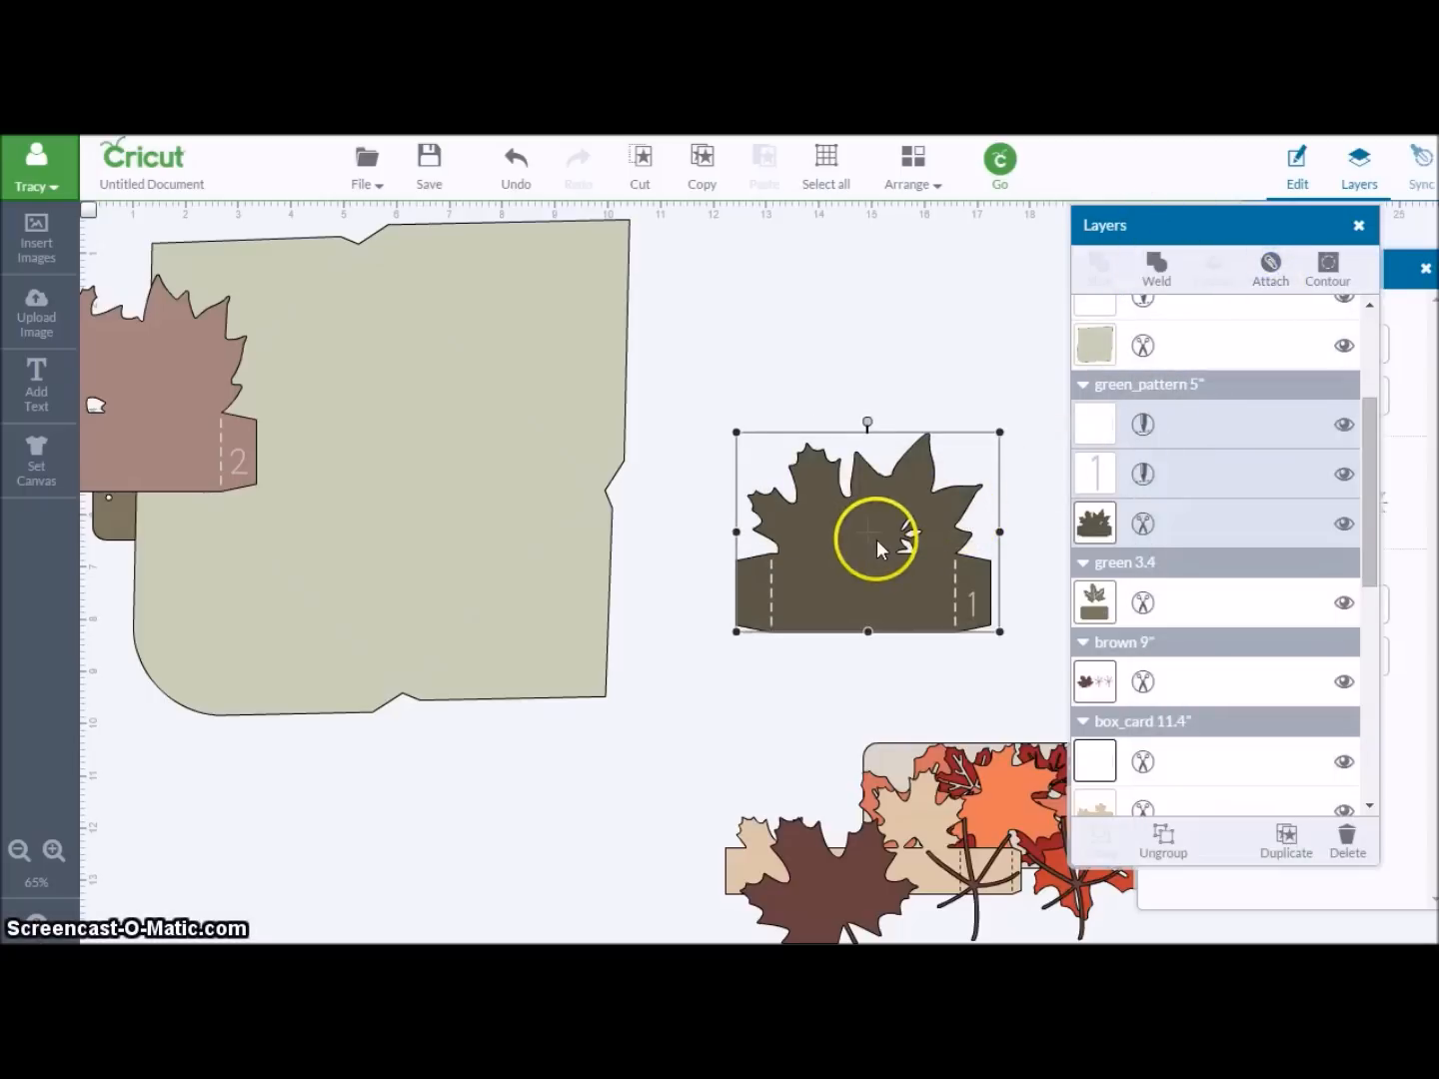
pyautogui.moveTo(875, 544); pyautogui.dragTo(363, 402)
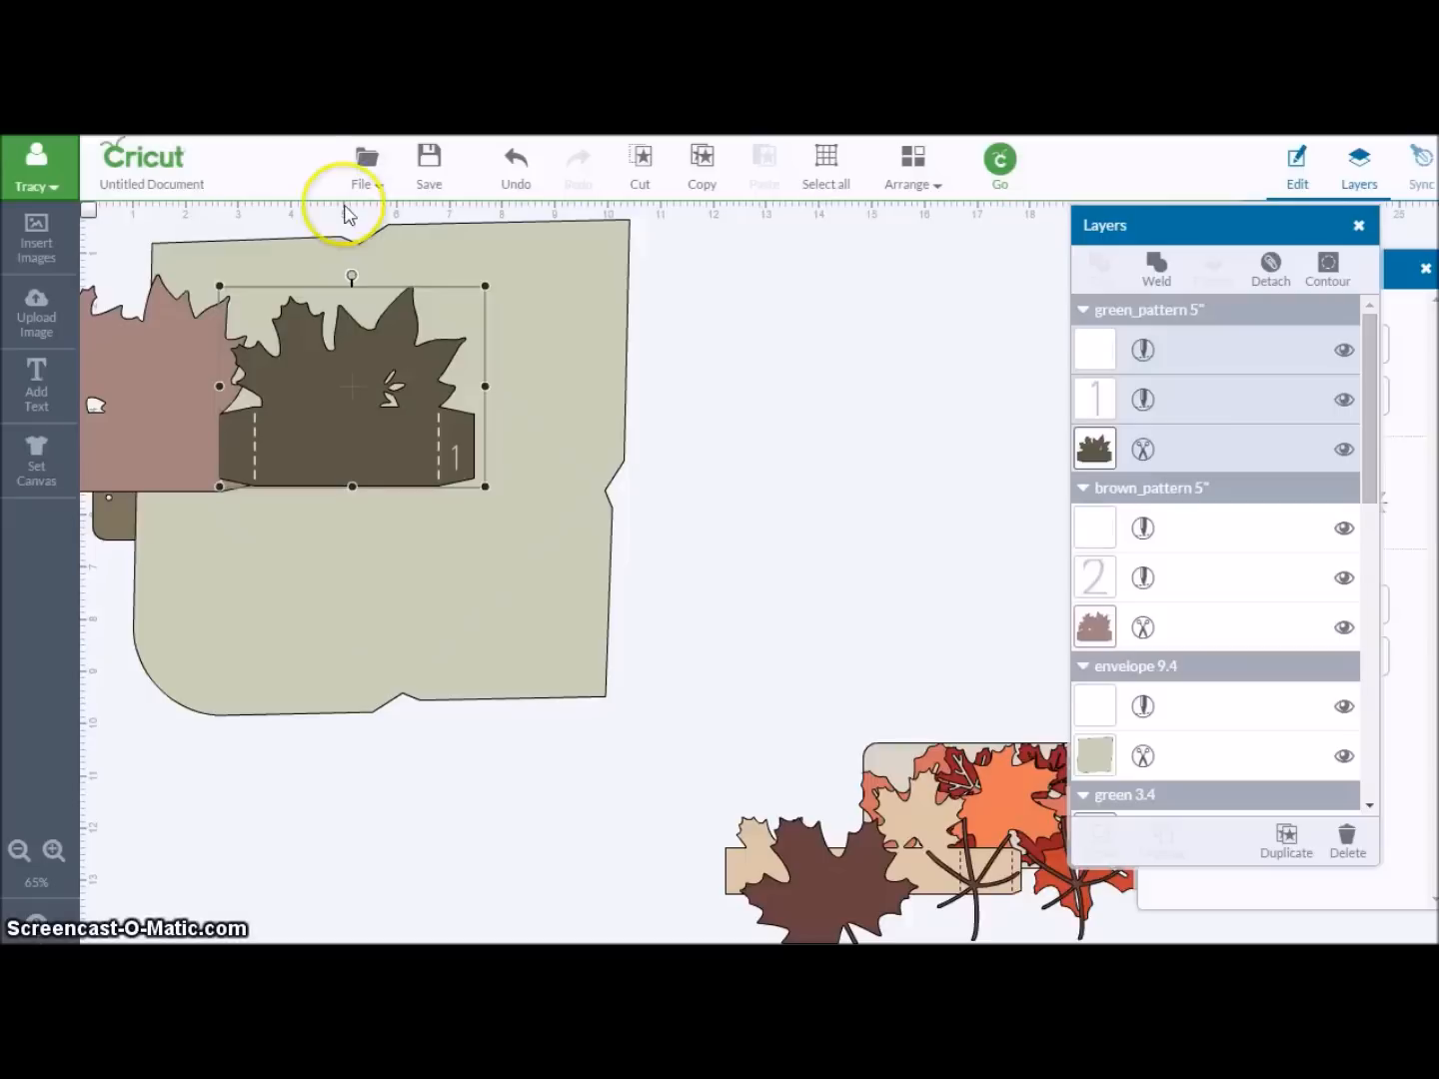
# - Save the project as a new copy named "autumn box card leaves ready to cut final"
pyautogui.click(379, 170)
pyautogui.click(418, 238)
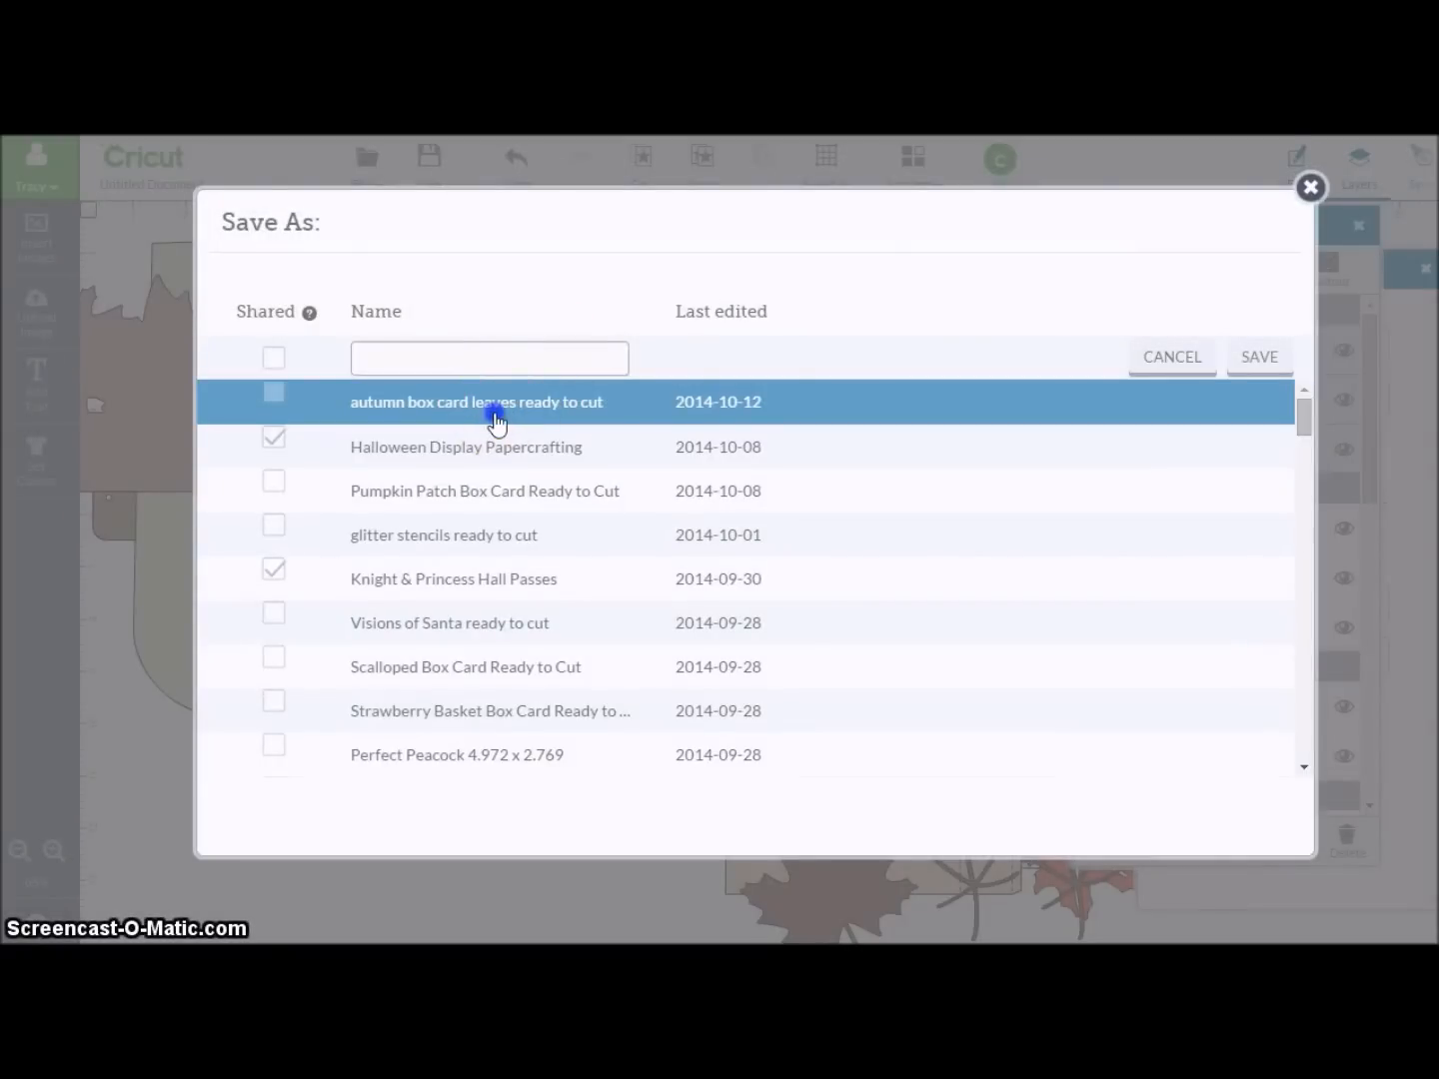
pyautogui.click(497, 420)
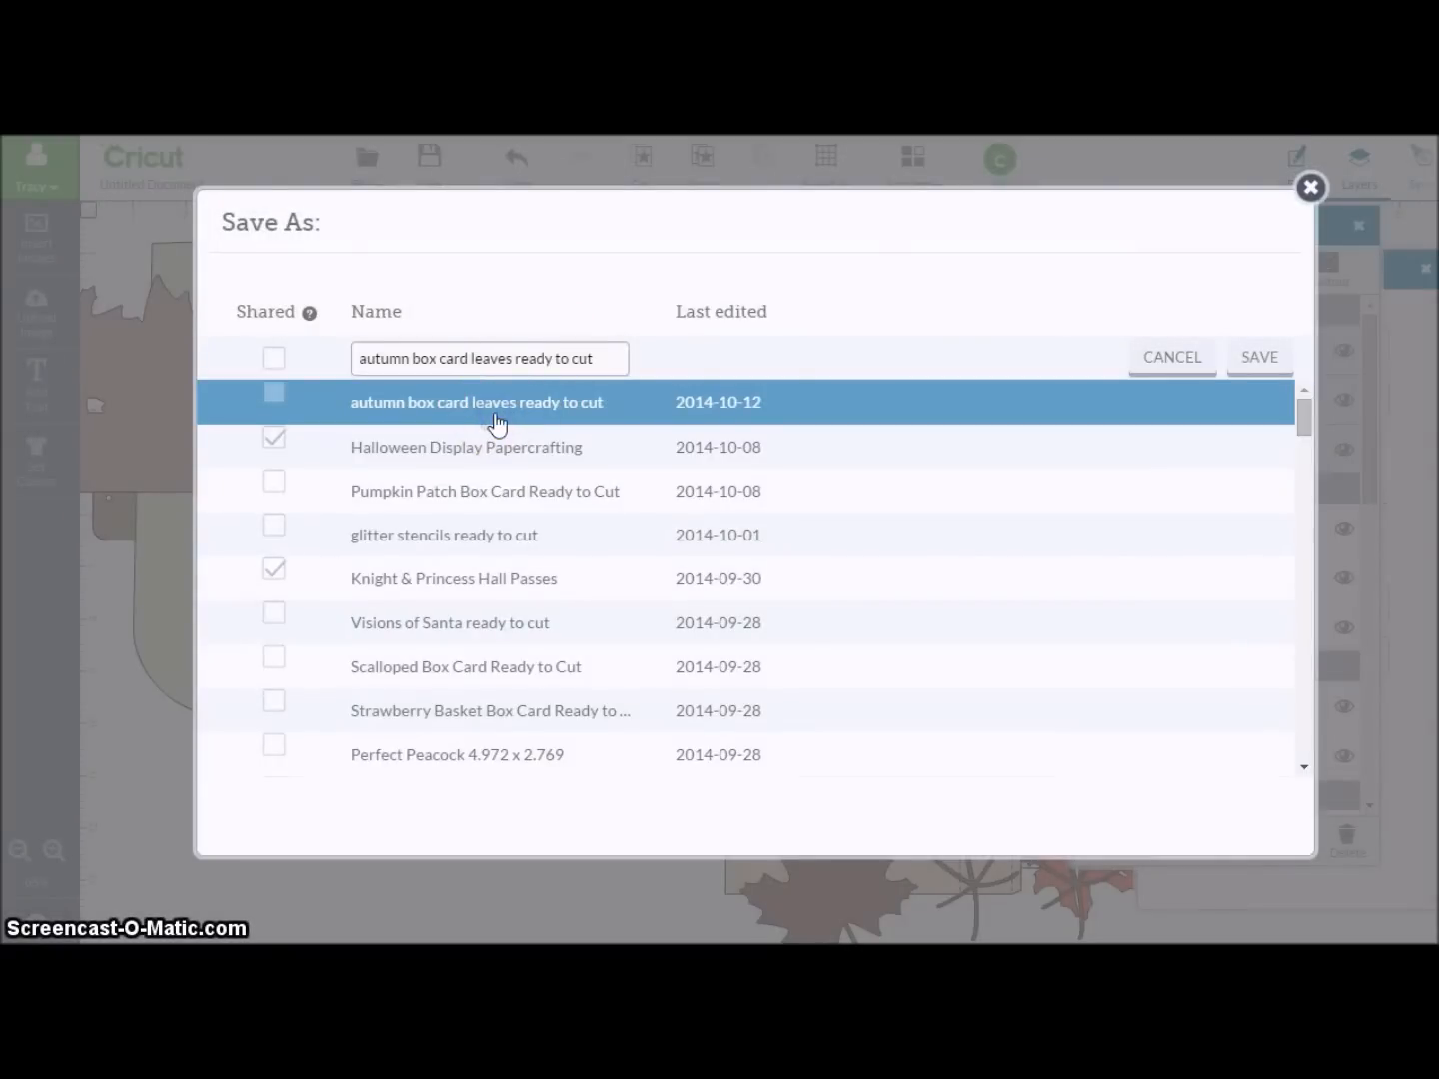
pyautogui.click(606, 365)
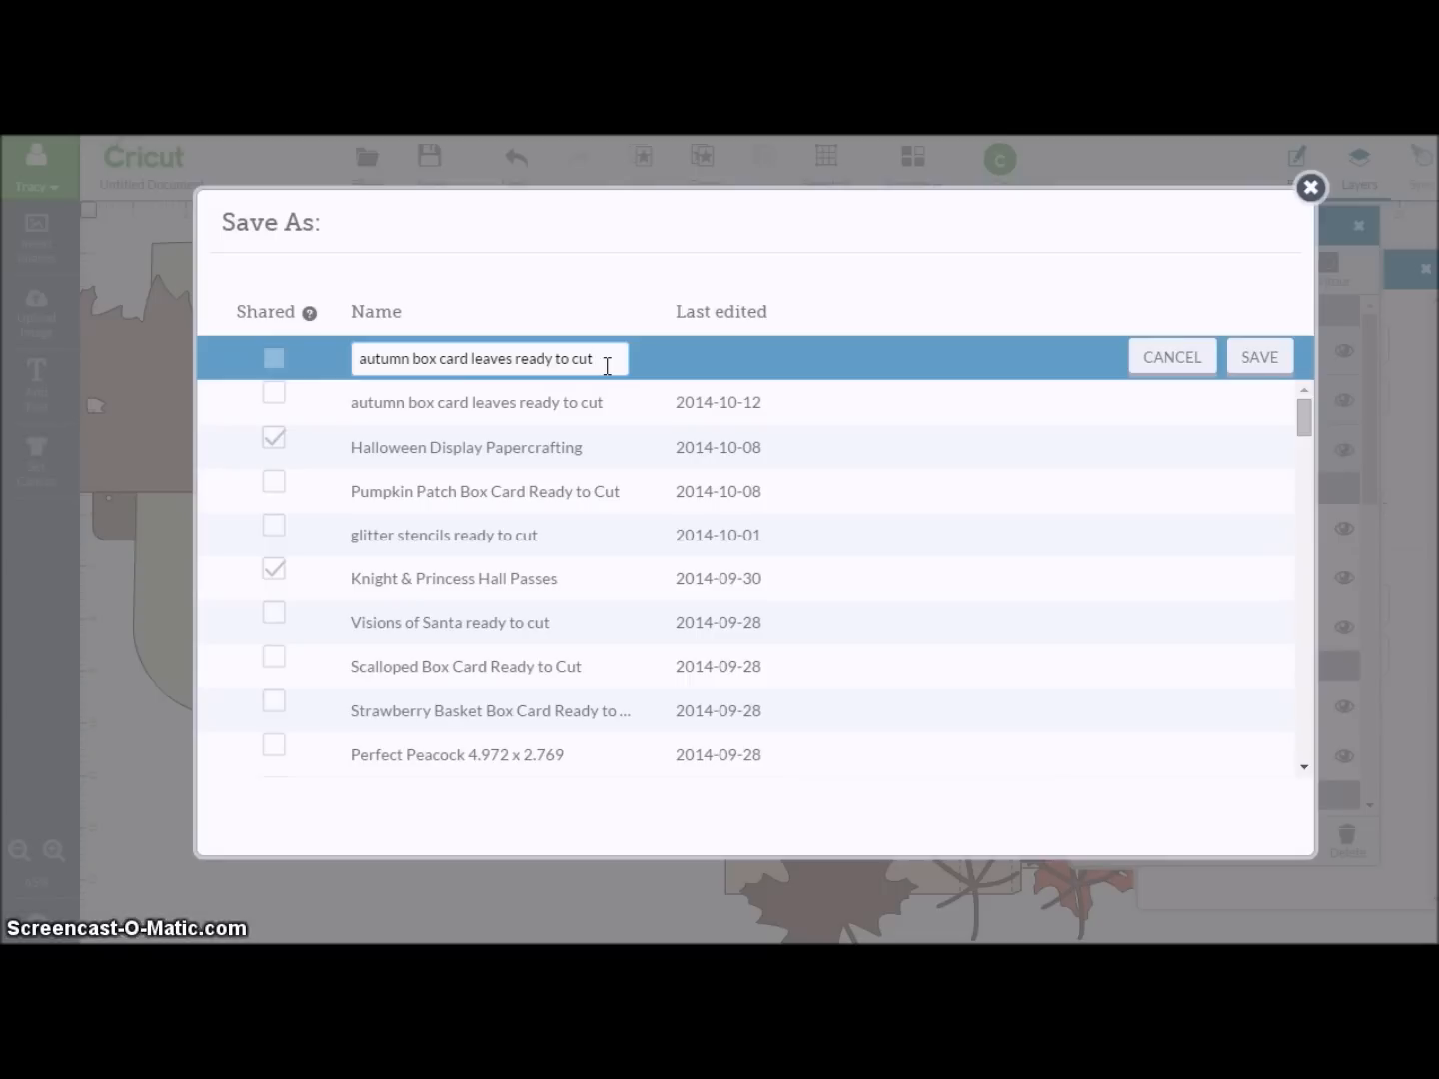
pyautogui.write('final')
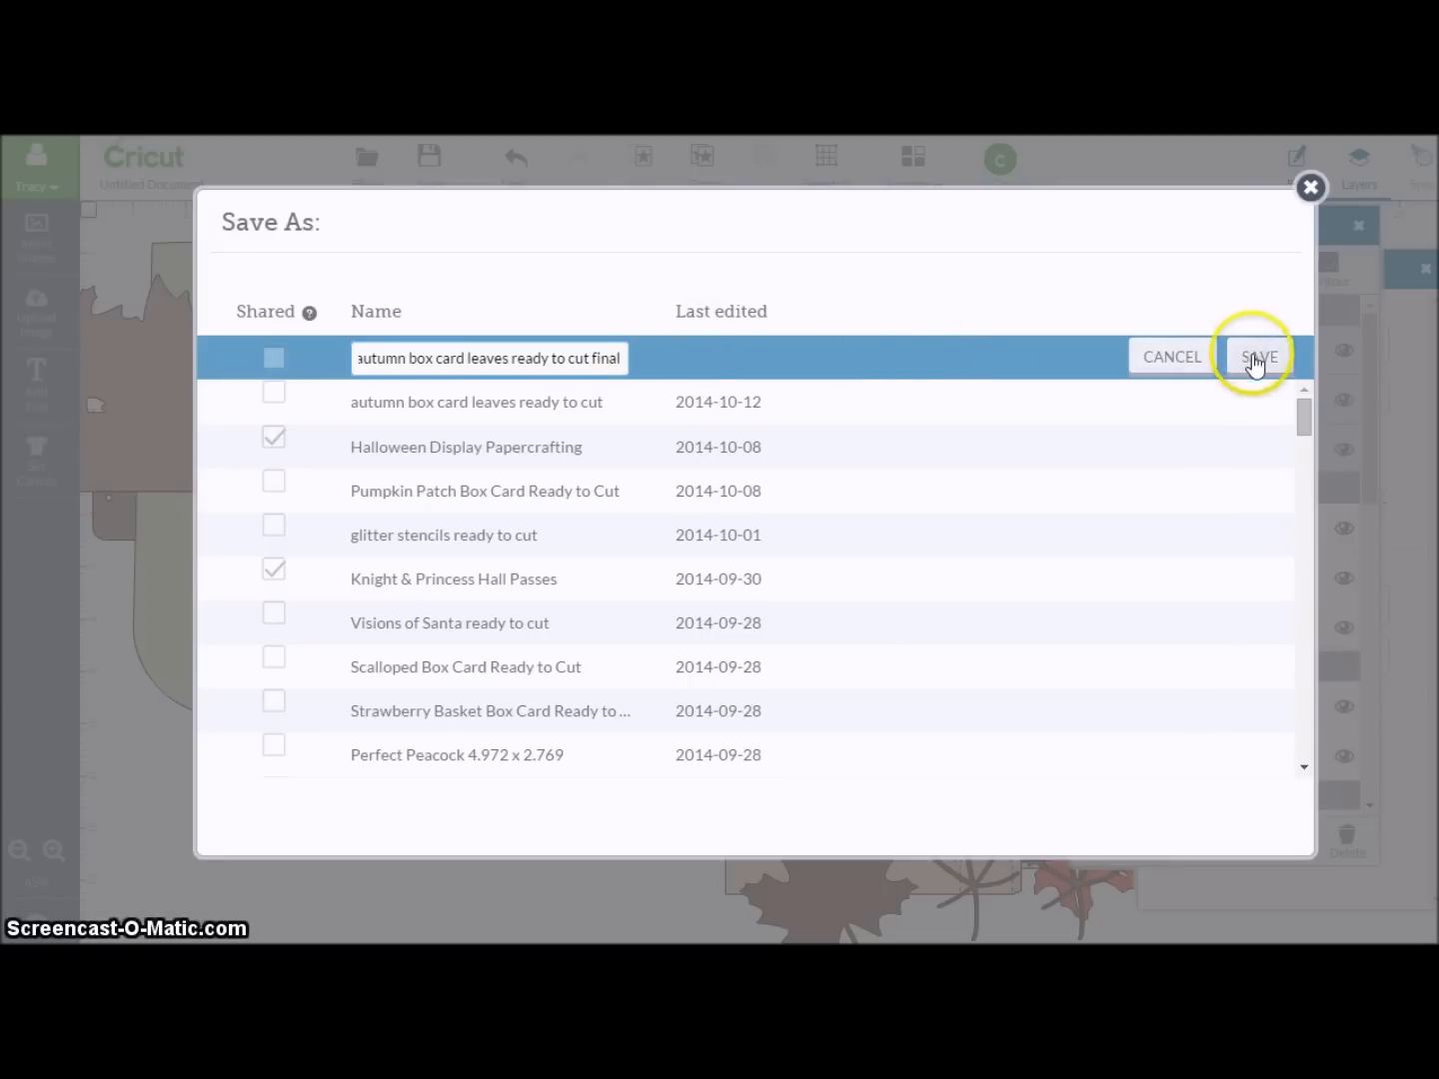
pyautogui.click(1244, 362)
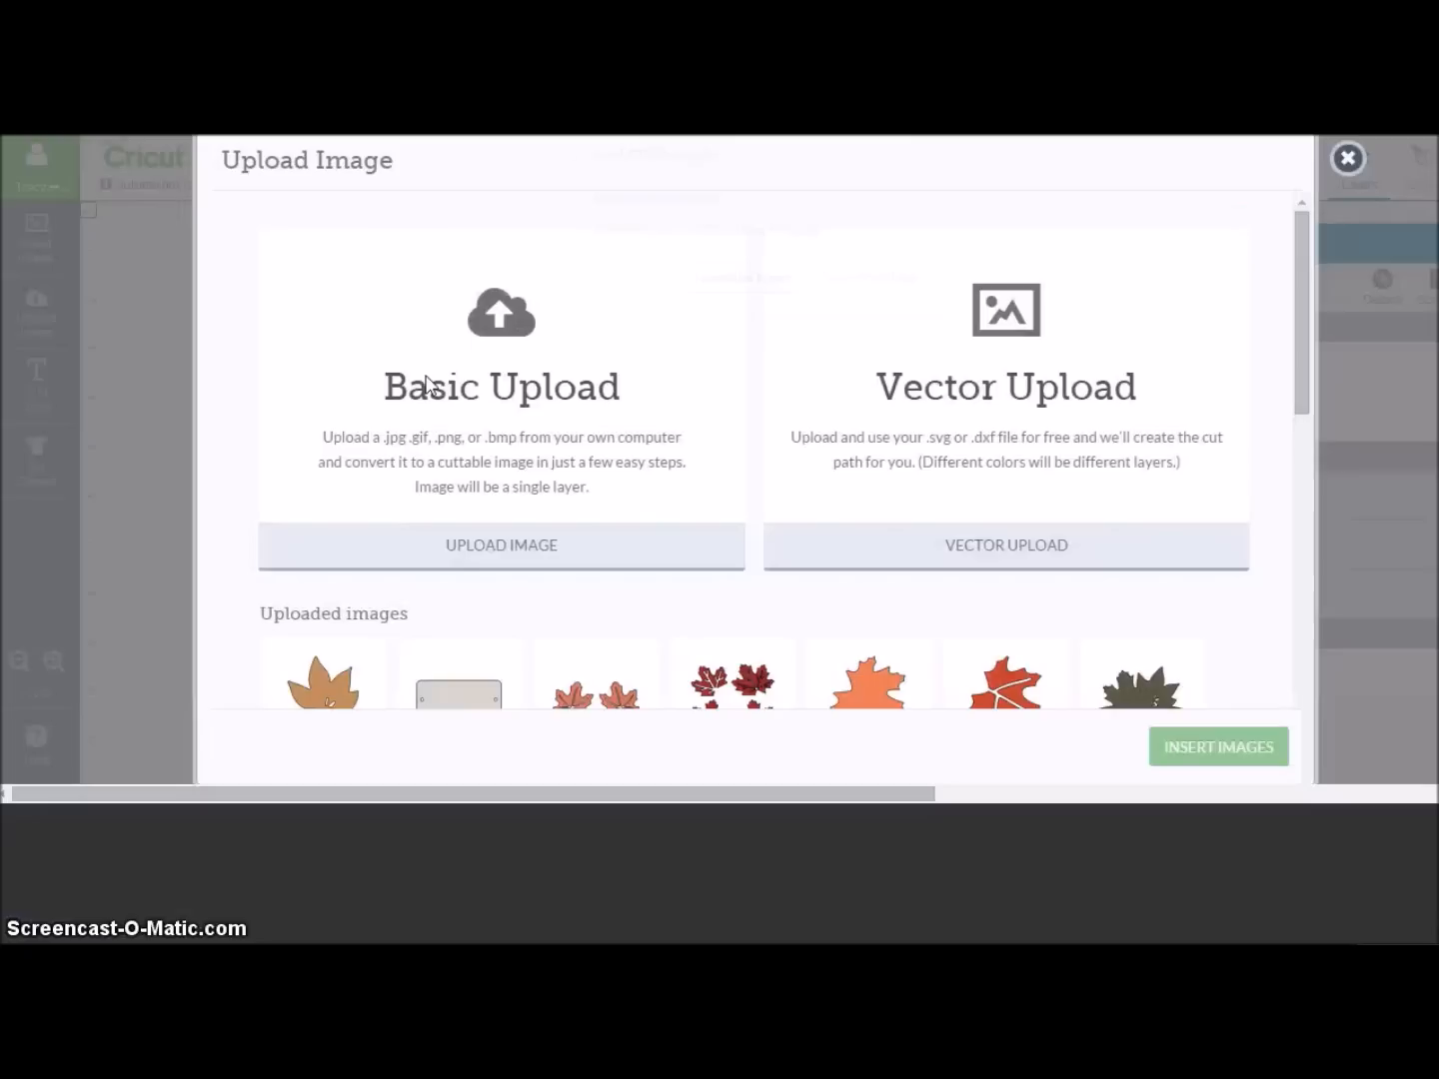
# - Close Cricut Design Space and confirm leaving the project canvas
pyautogui.click(447, 363)
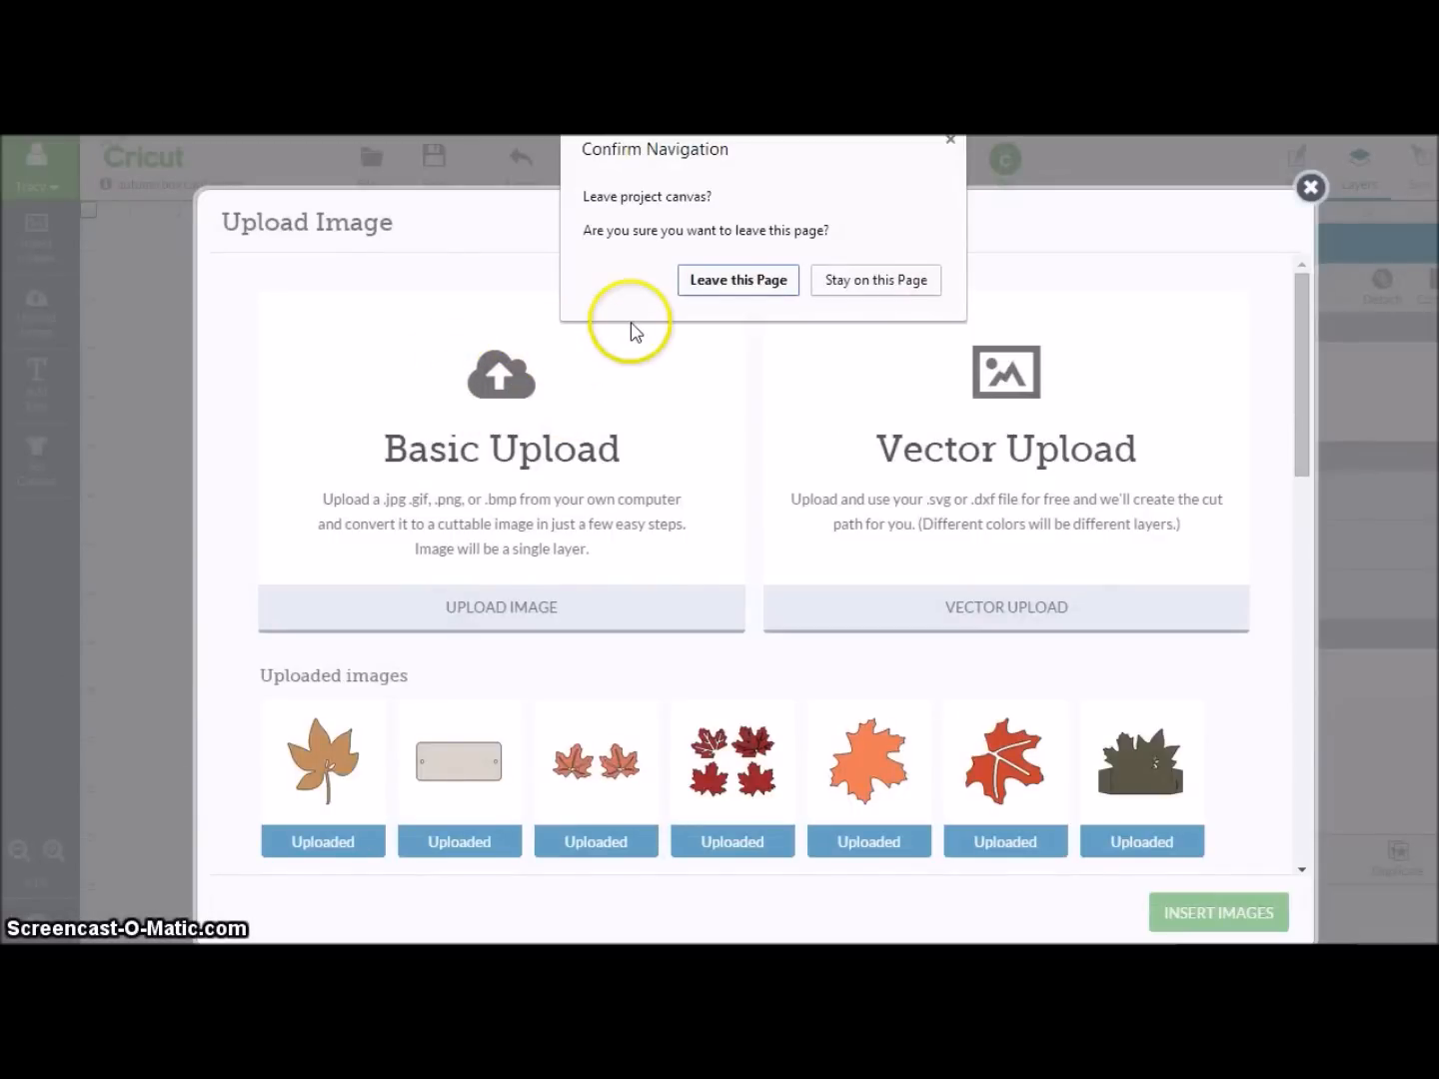
pyautogui.click(781, 283)
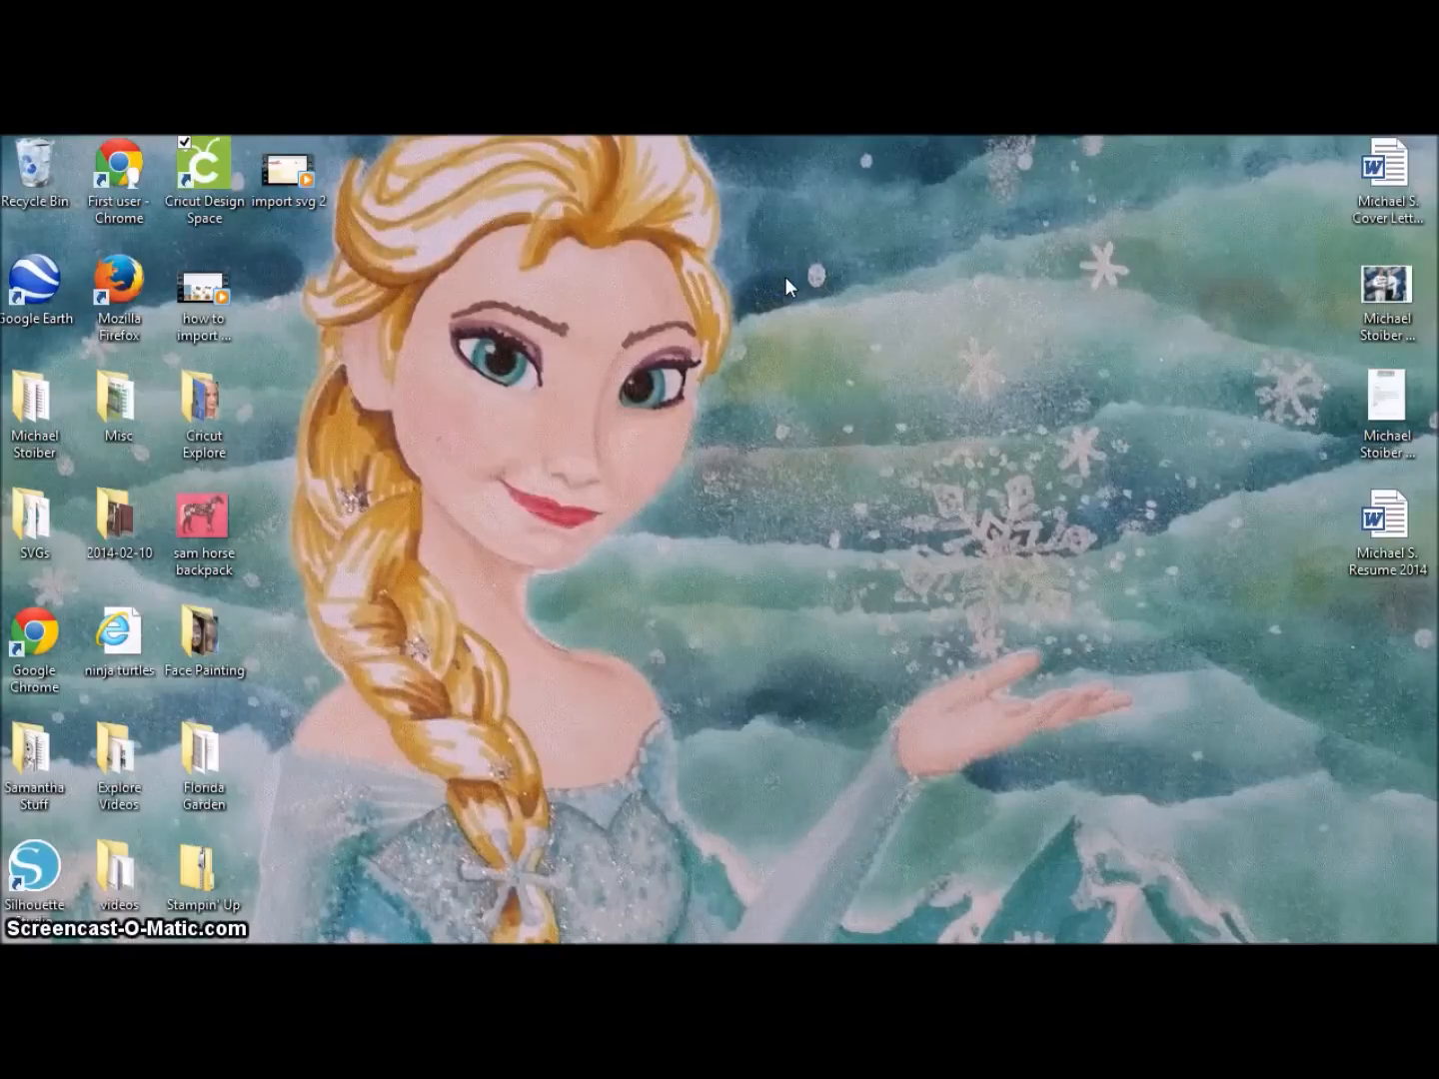